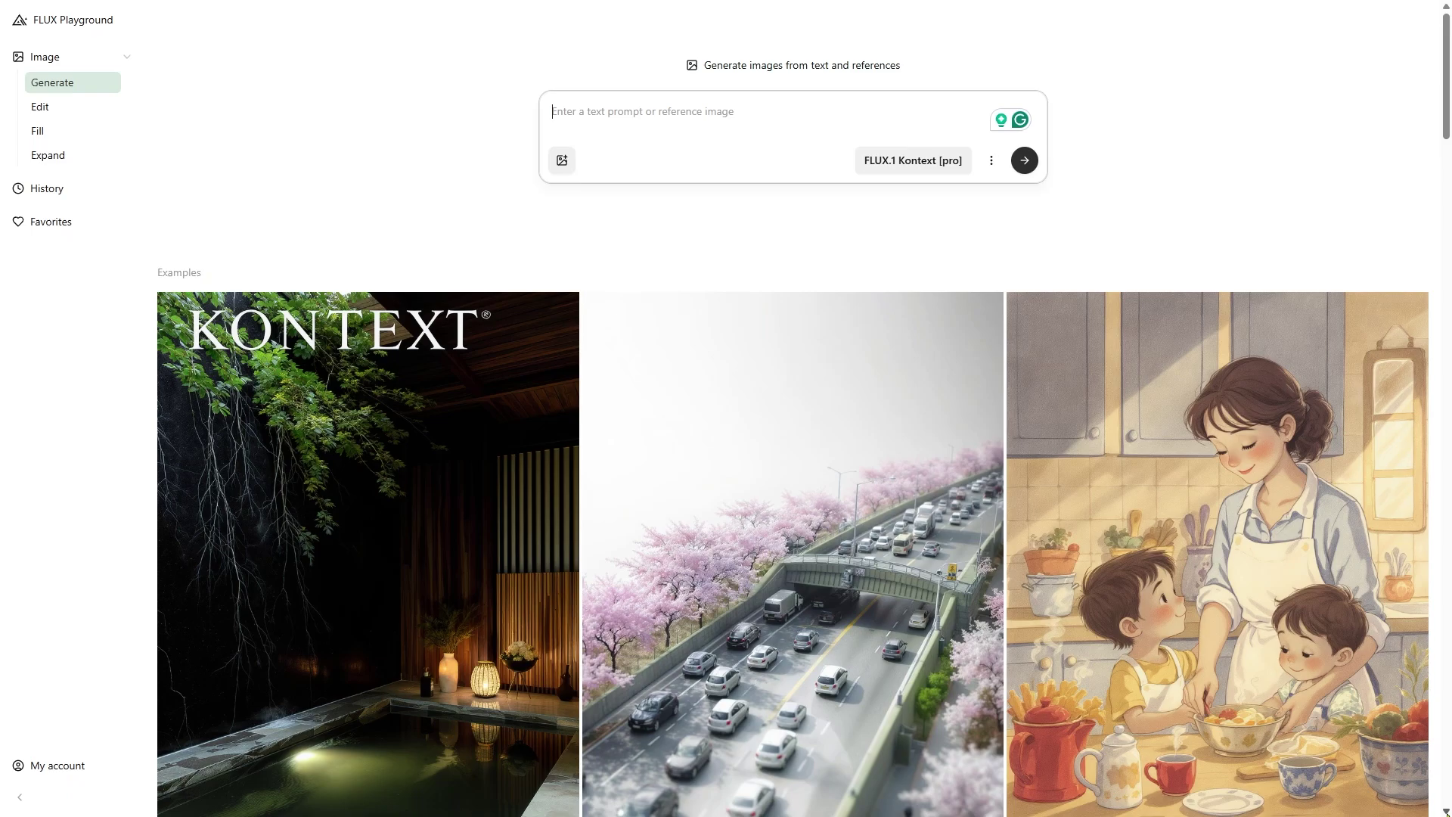
Scroll down through the FLUX Playground Generate page's gallery of Kontext example images.
{"action": "scroll", "coordinate": [792, 454], "scroll_direction": "down", "scroll_amount": 5}
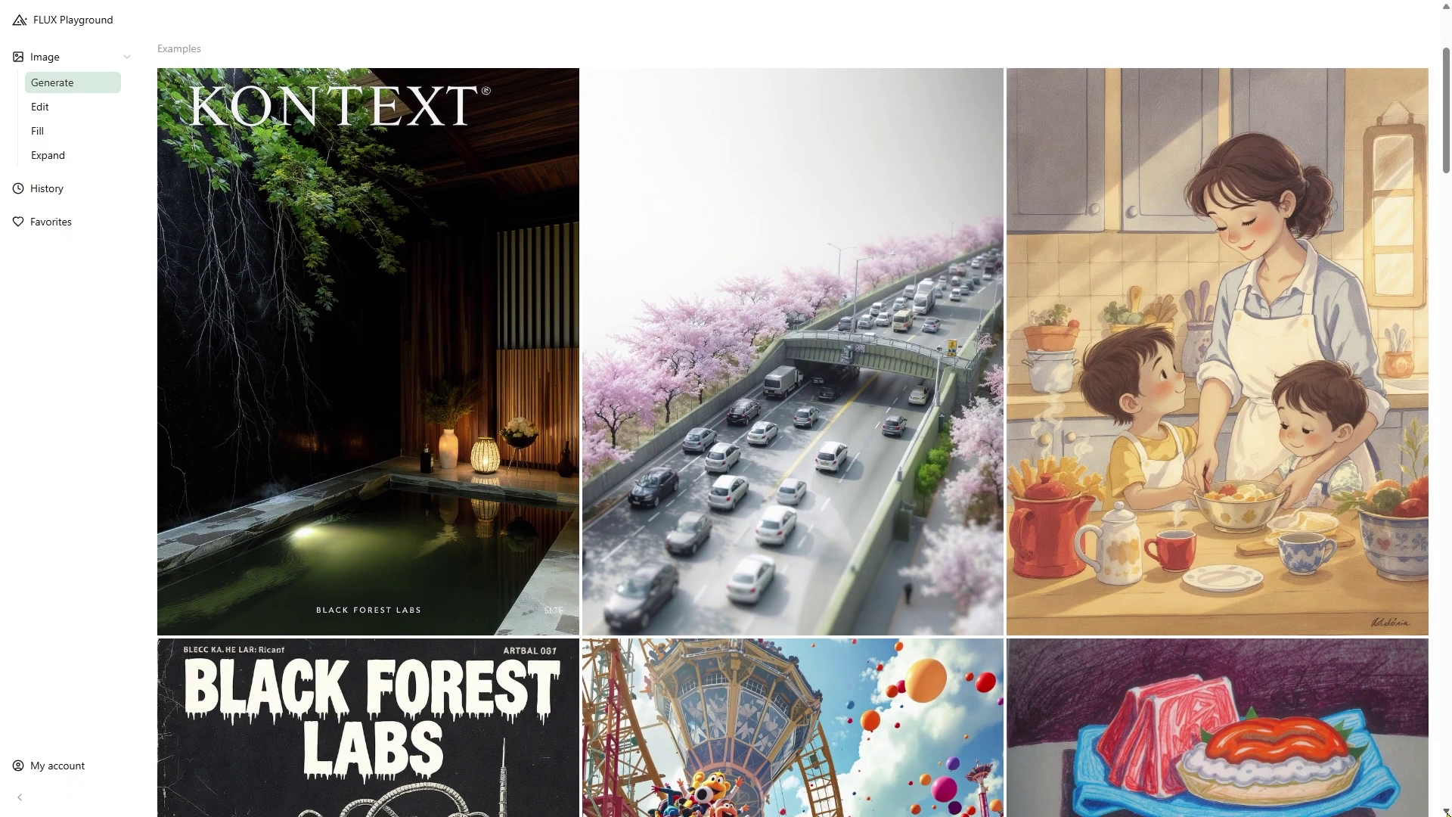
{"action": "scroll", "coordinate": [793, 453], "scroll_direction": "down", "scroll_amount": 5}
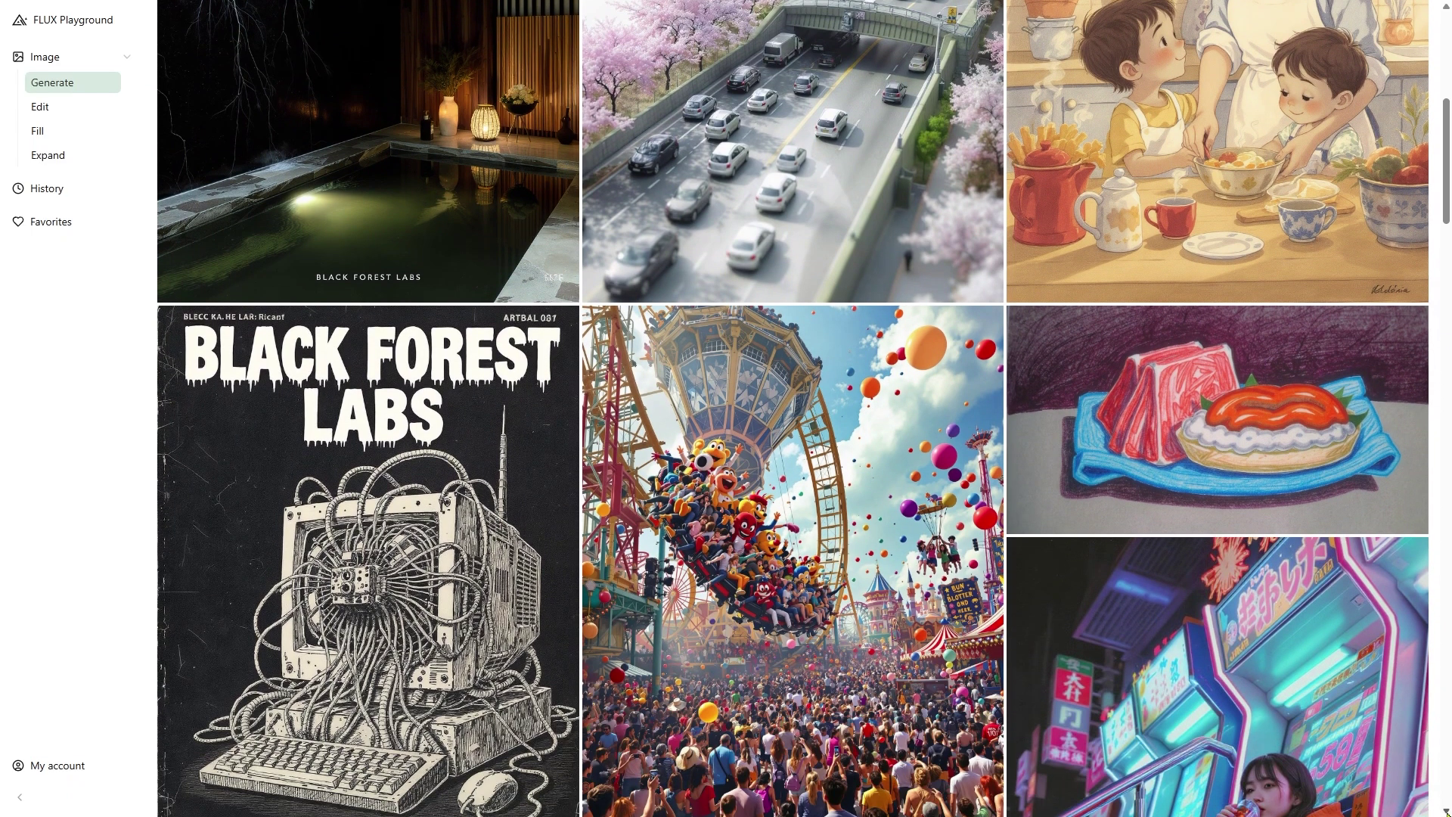
{"action": "scroll", "coordinate": [792, 454], "scroll_direction": "down", "scroll_amount": 5}
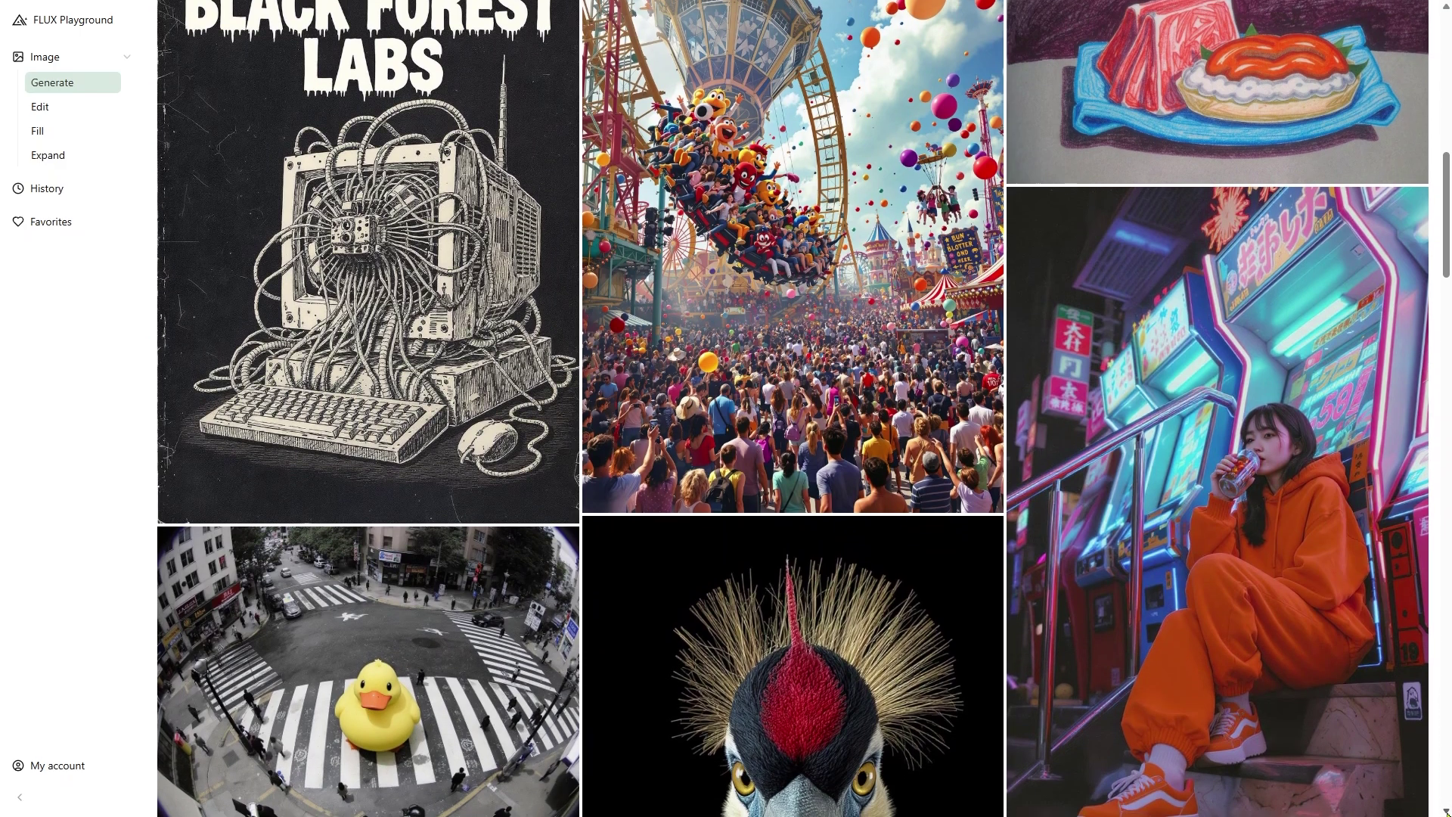
{"action": "scroll", "coordinate": [793, 454], "scroll_direction": "down", "scroll_amount": 5}
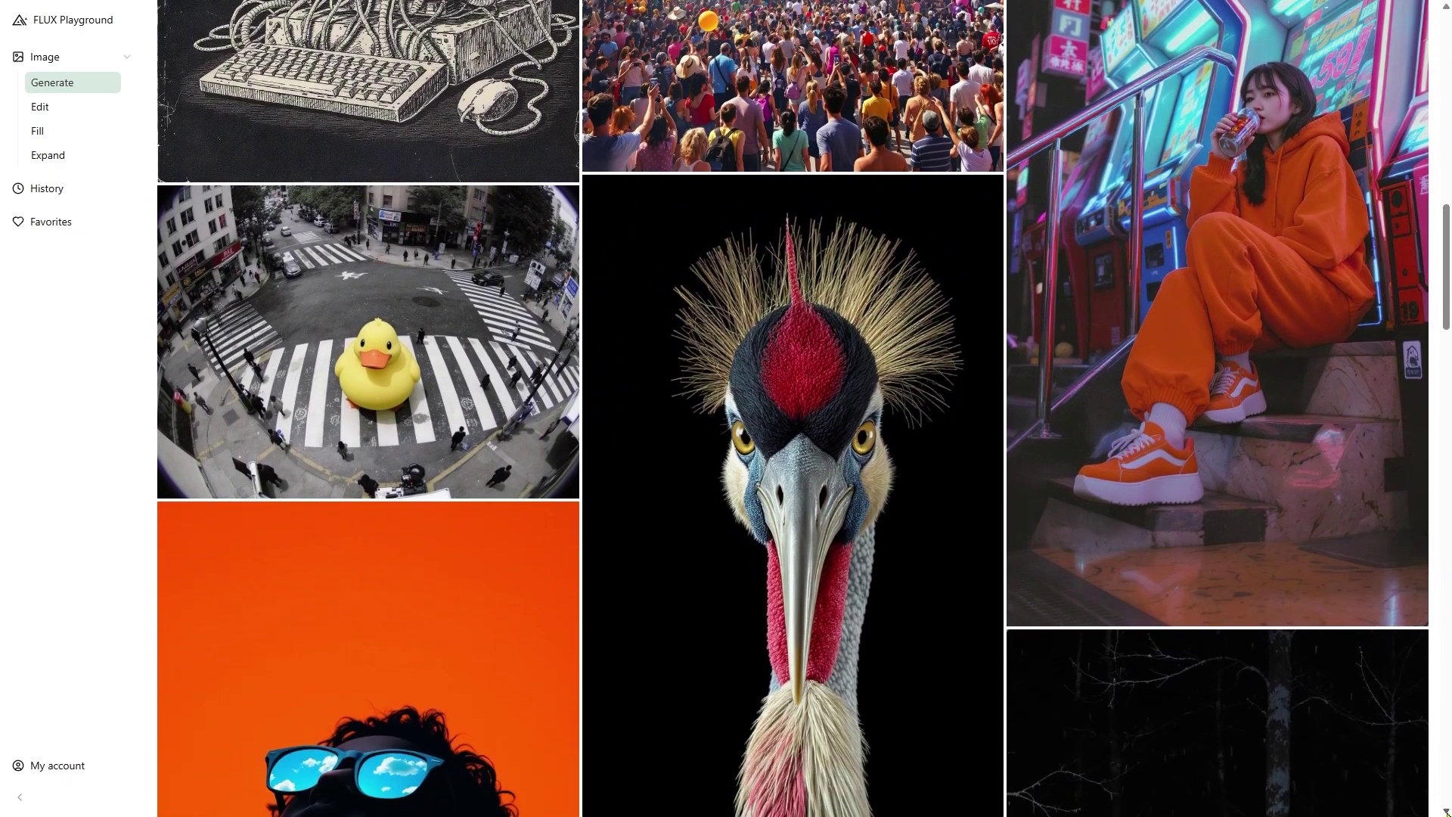
{"action": "scroll", "coordinate": [1446, 811], "scroll_direction": "down", "scroll_amount": 5}
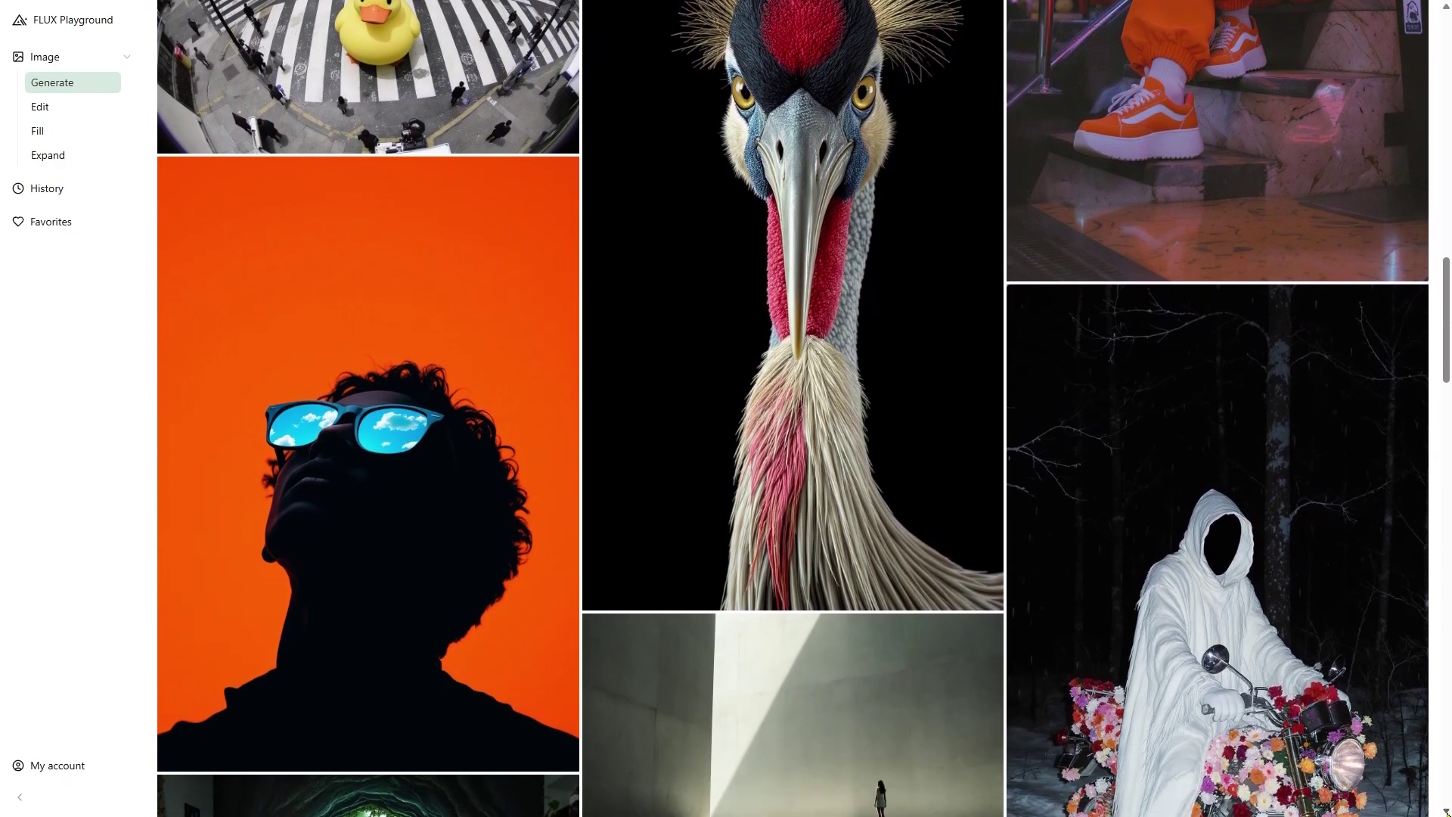
{"action": "scroll", "coordinate": [1446, 812], "scroll_direction": "down", "scroll_amount": 5}
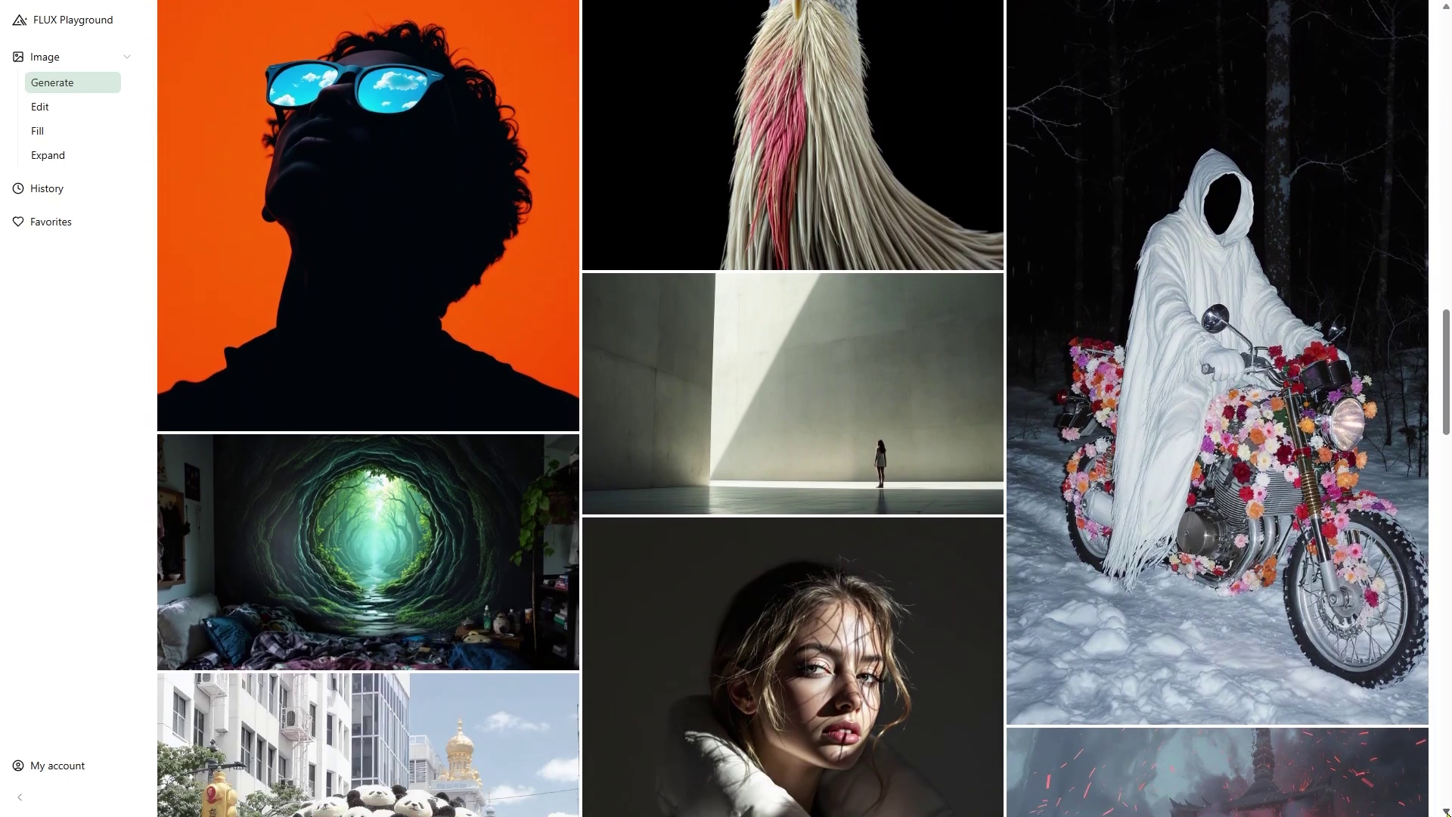
{"action": "scroll", "coordinate": [1446, 811], "scroll_direction": "down", "scroll_amount": 5}
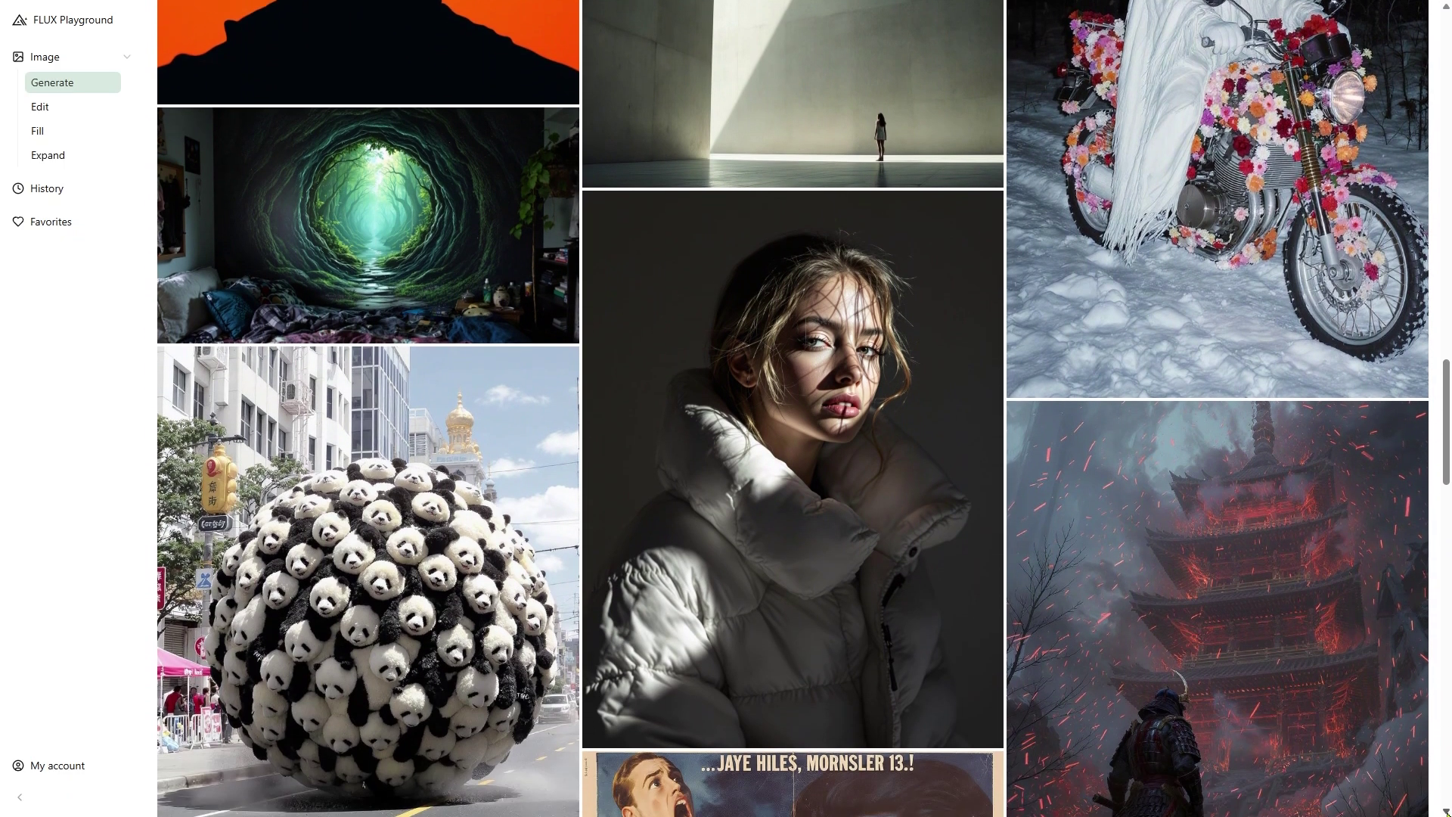
{"action": "scroll", "coordinate": [1446, 812], "scroll_direction": "down", "scroll_amount": 1}
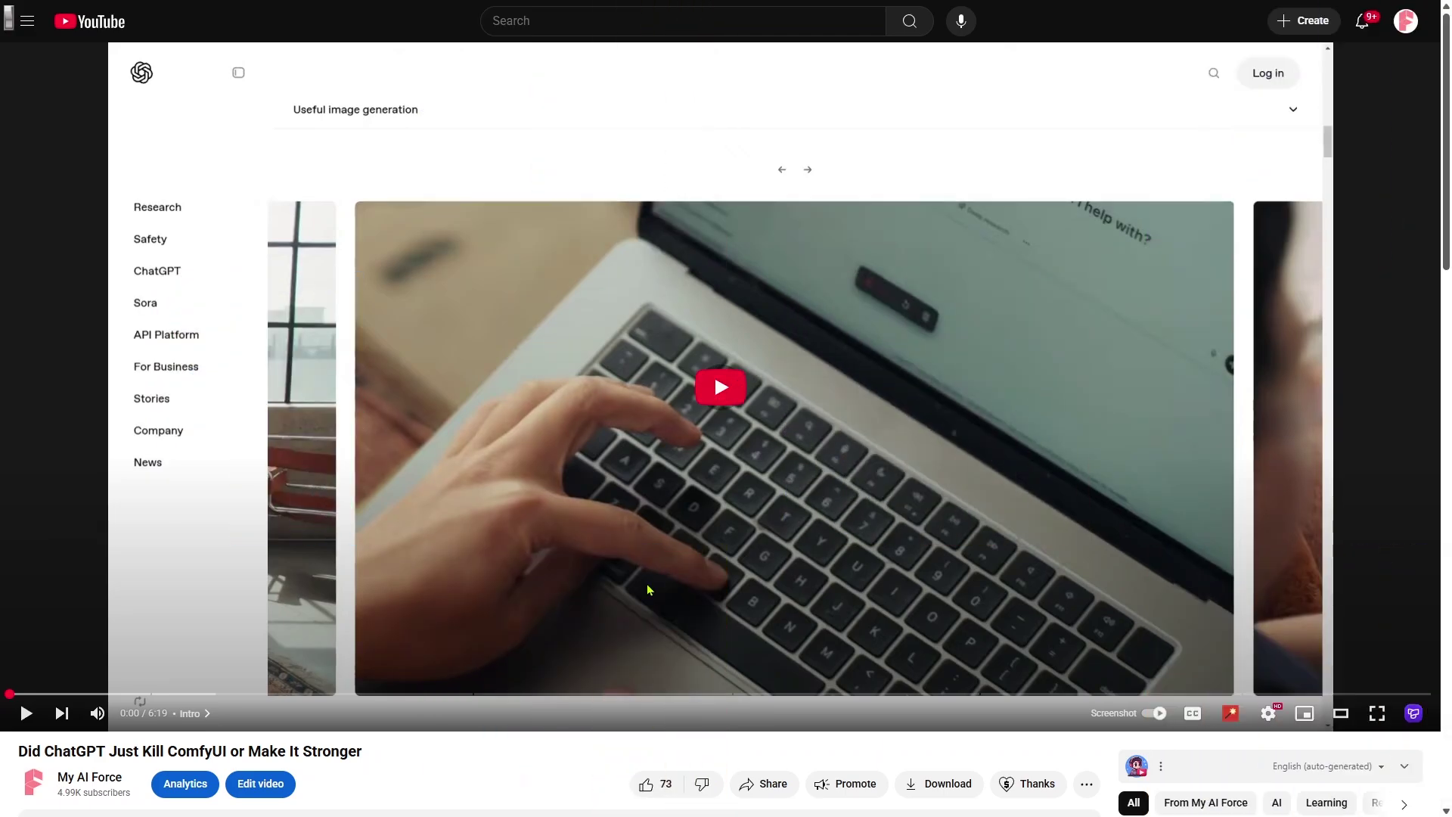
Start the 'Did ChatGPT Just Kill ComfyUI or Make It Stronger' tutorial video.
{"action": "left_click", "coordinate": [648, 589]}
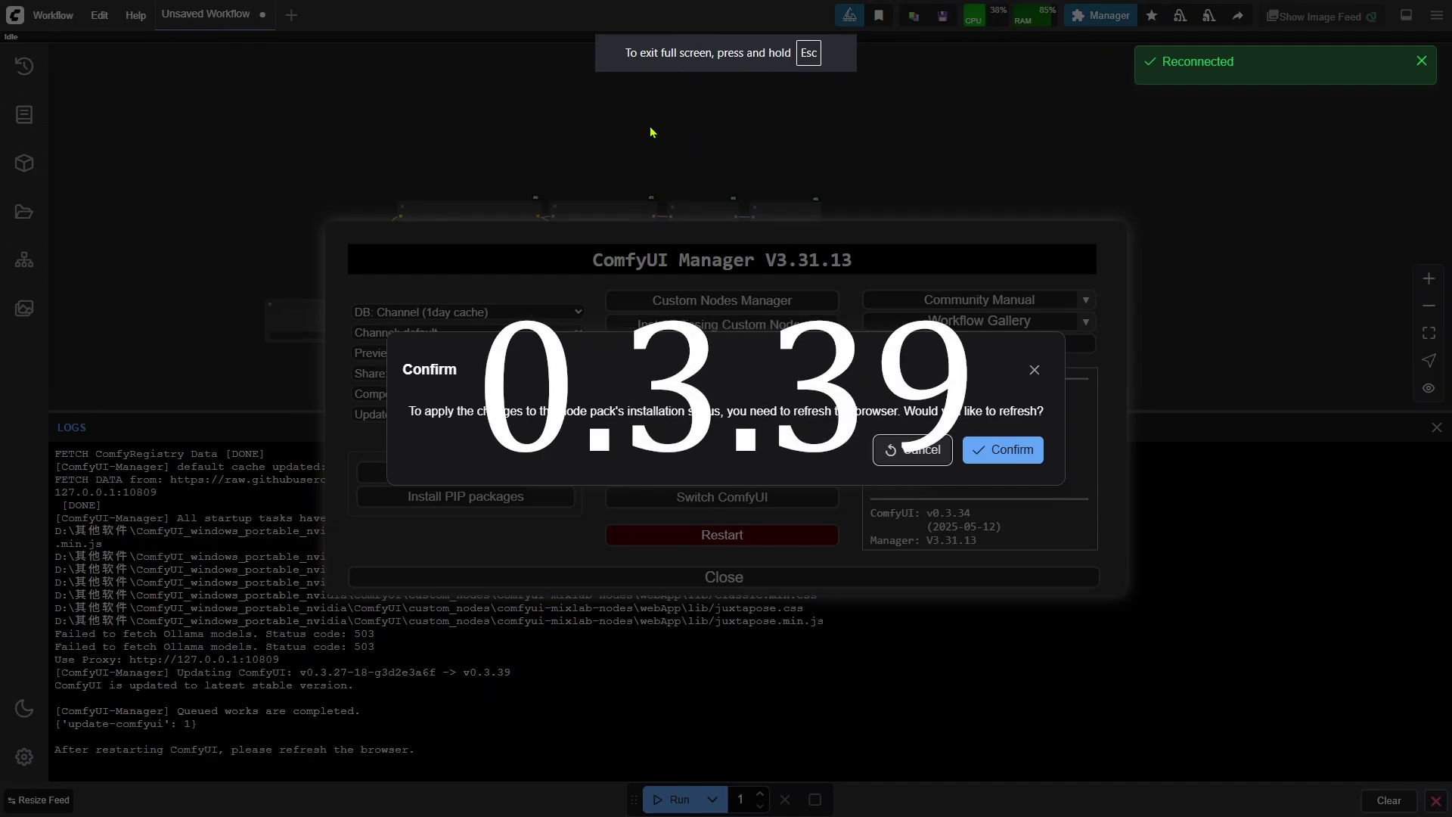
Reload ComfyUI after the 0.3.39 update and show the User page in Settings.
{"action": "left_click", "coordinate": [1004, 450]}
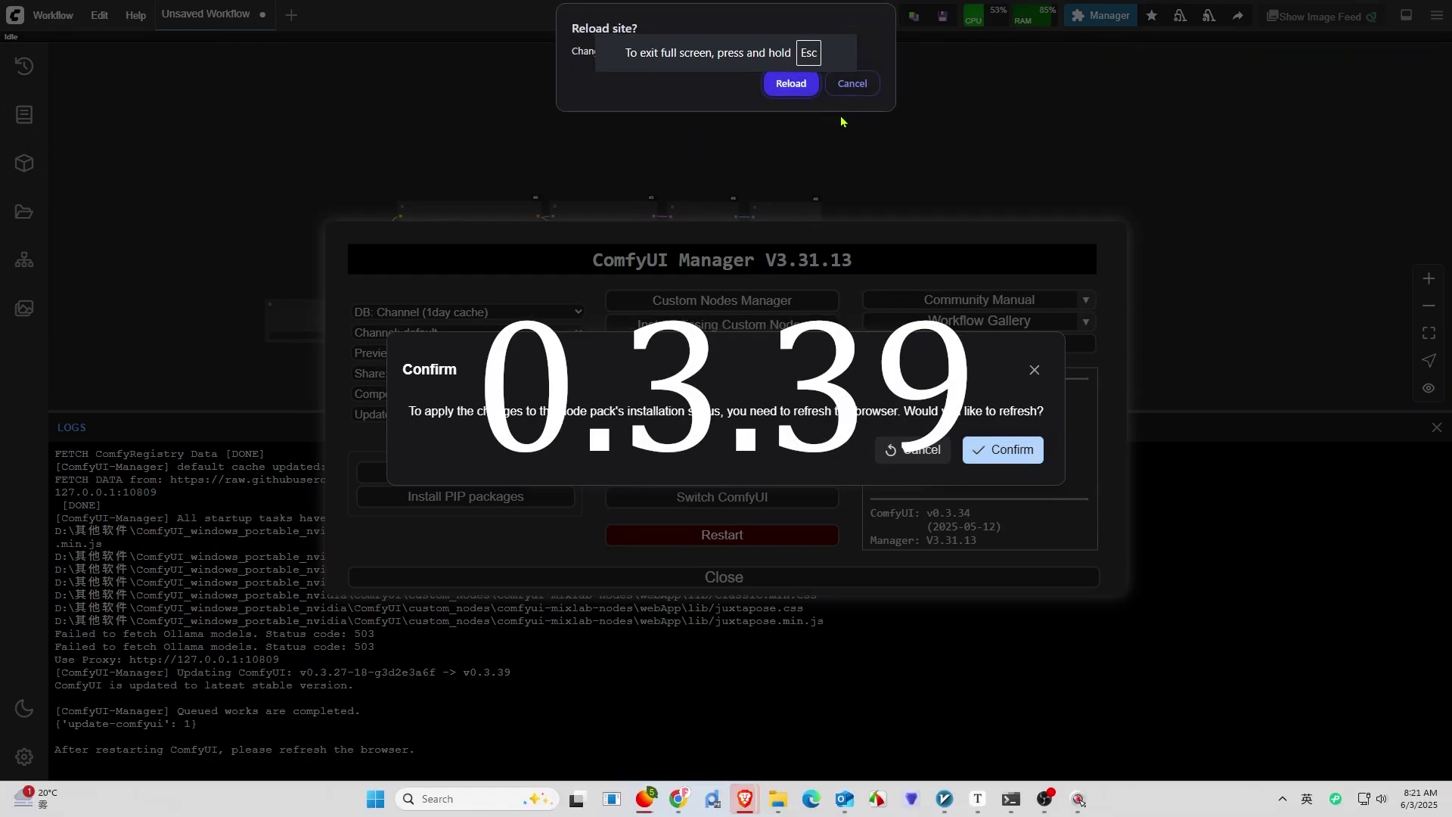
{"action": "left_click", "coordinate": [778, 85]}
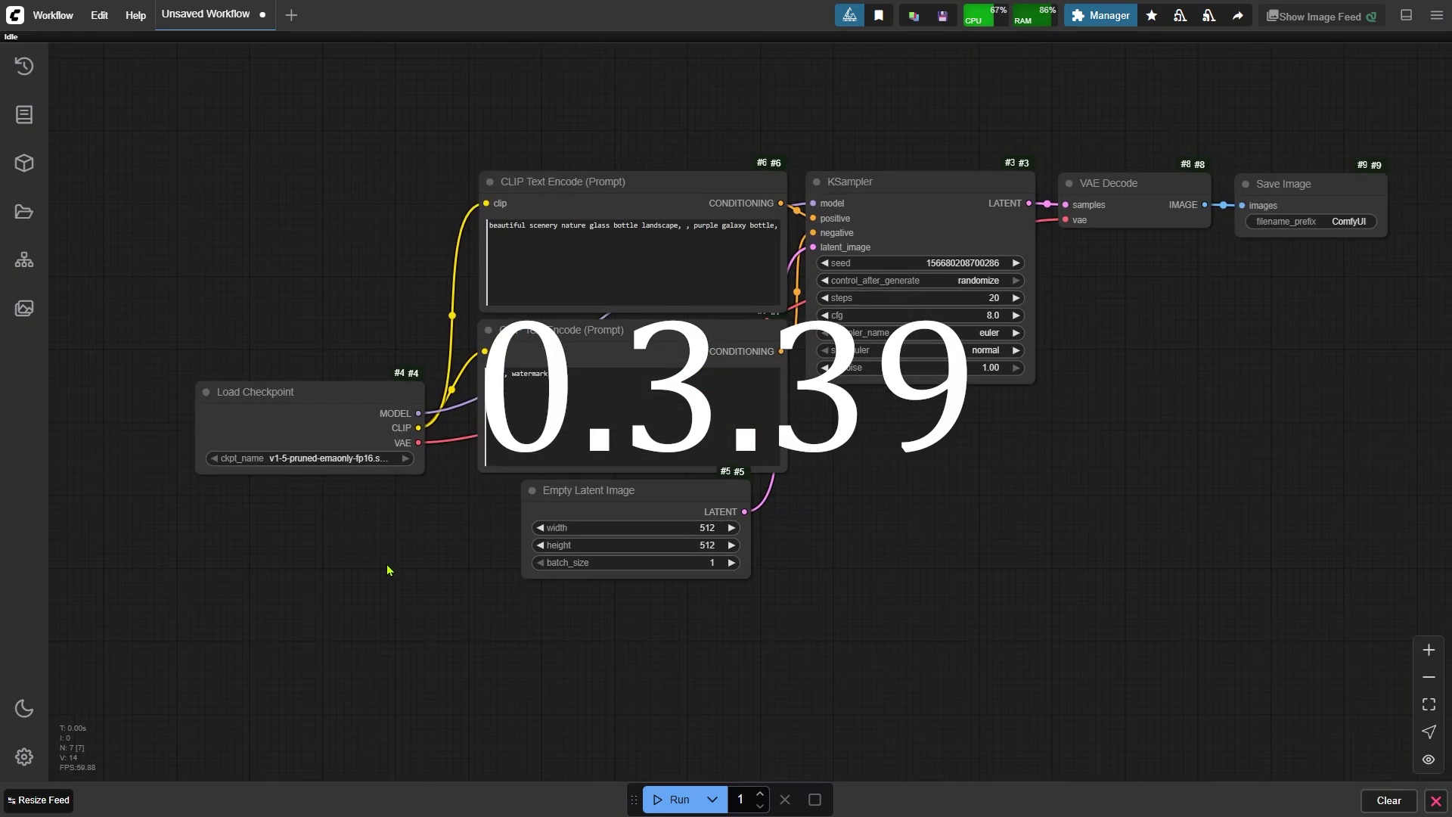
{"action": "left_click", "coordinate": [25, 757]}
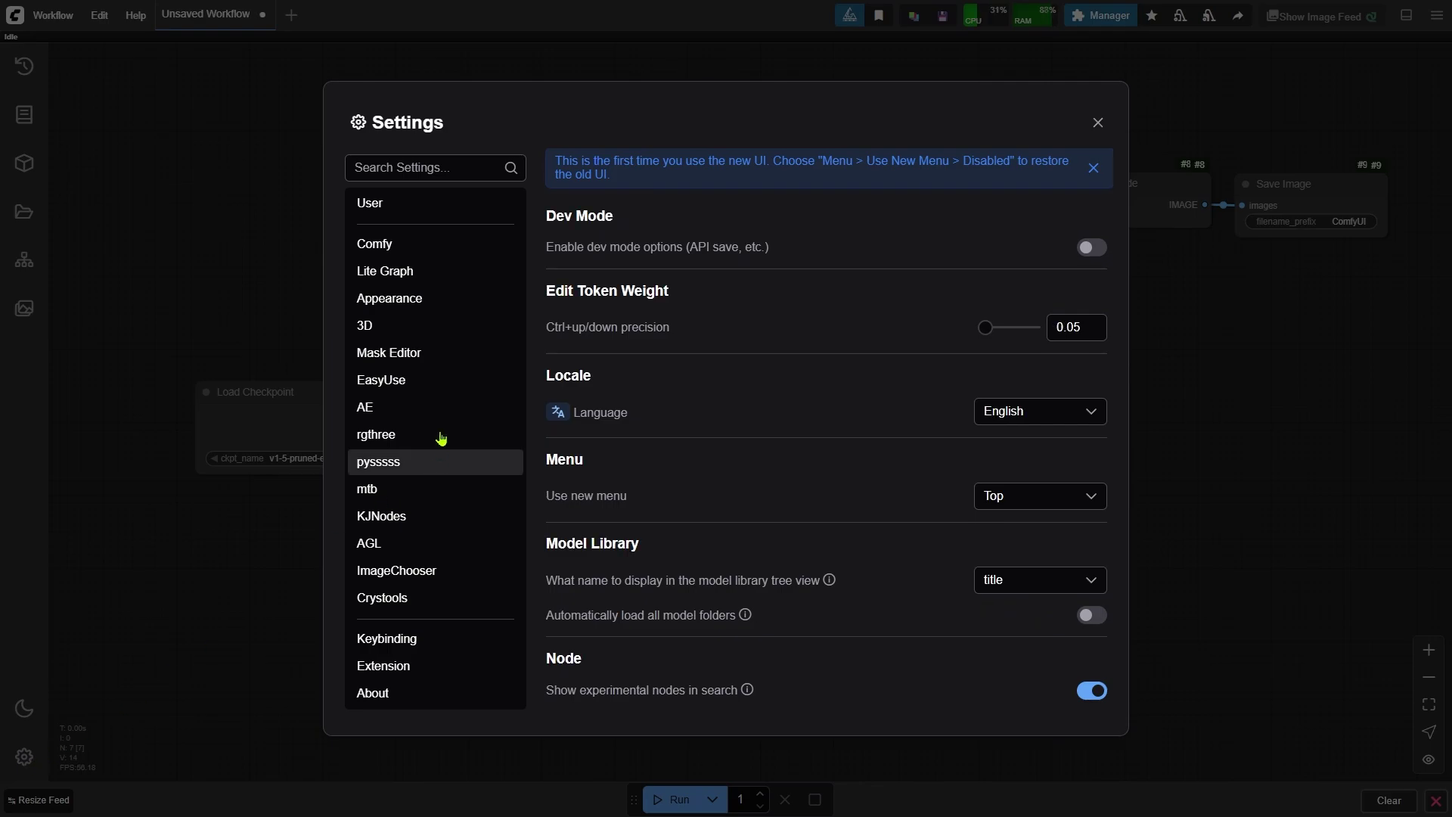
{"action": "left_click", "coordinate": [418, 211]}
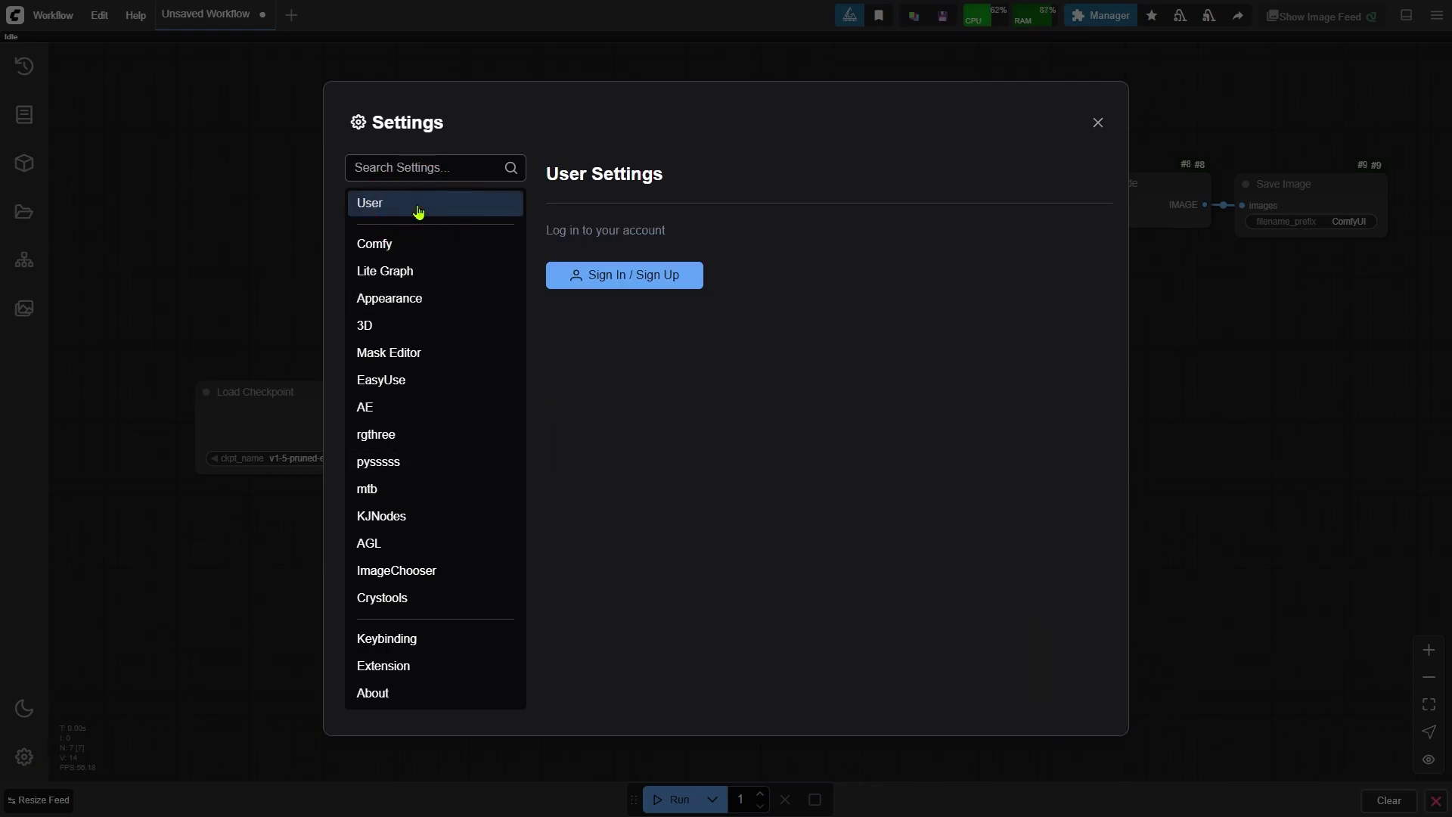
Pick Comfy API Key sign-in and follow the 'Get one here' link to the API Keys page.
{"action": "left_click", "coordinate": [626, 281]}
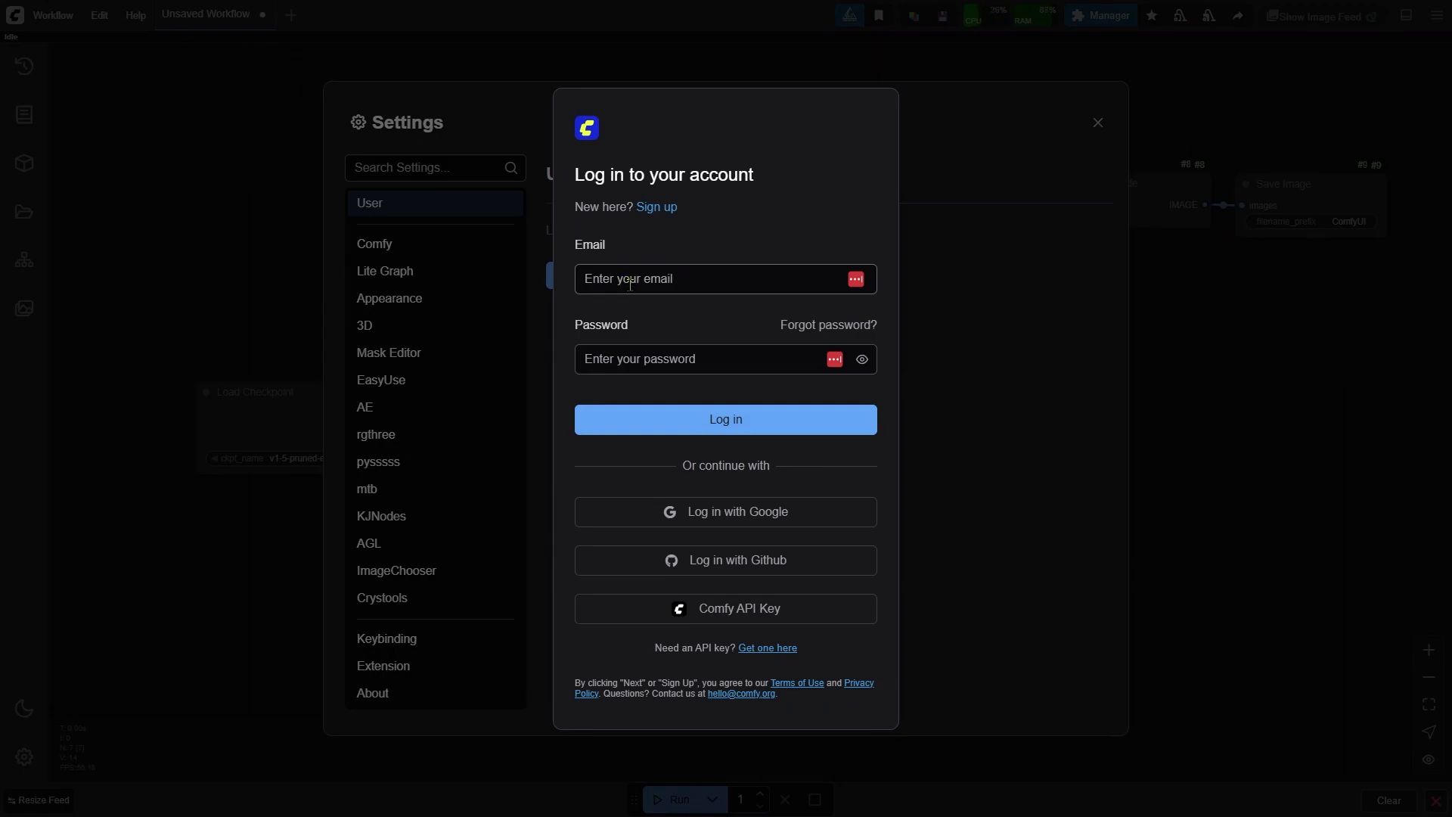
{"action": "left_click", "coordinate": [792, 612]}
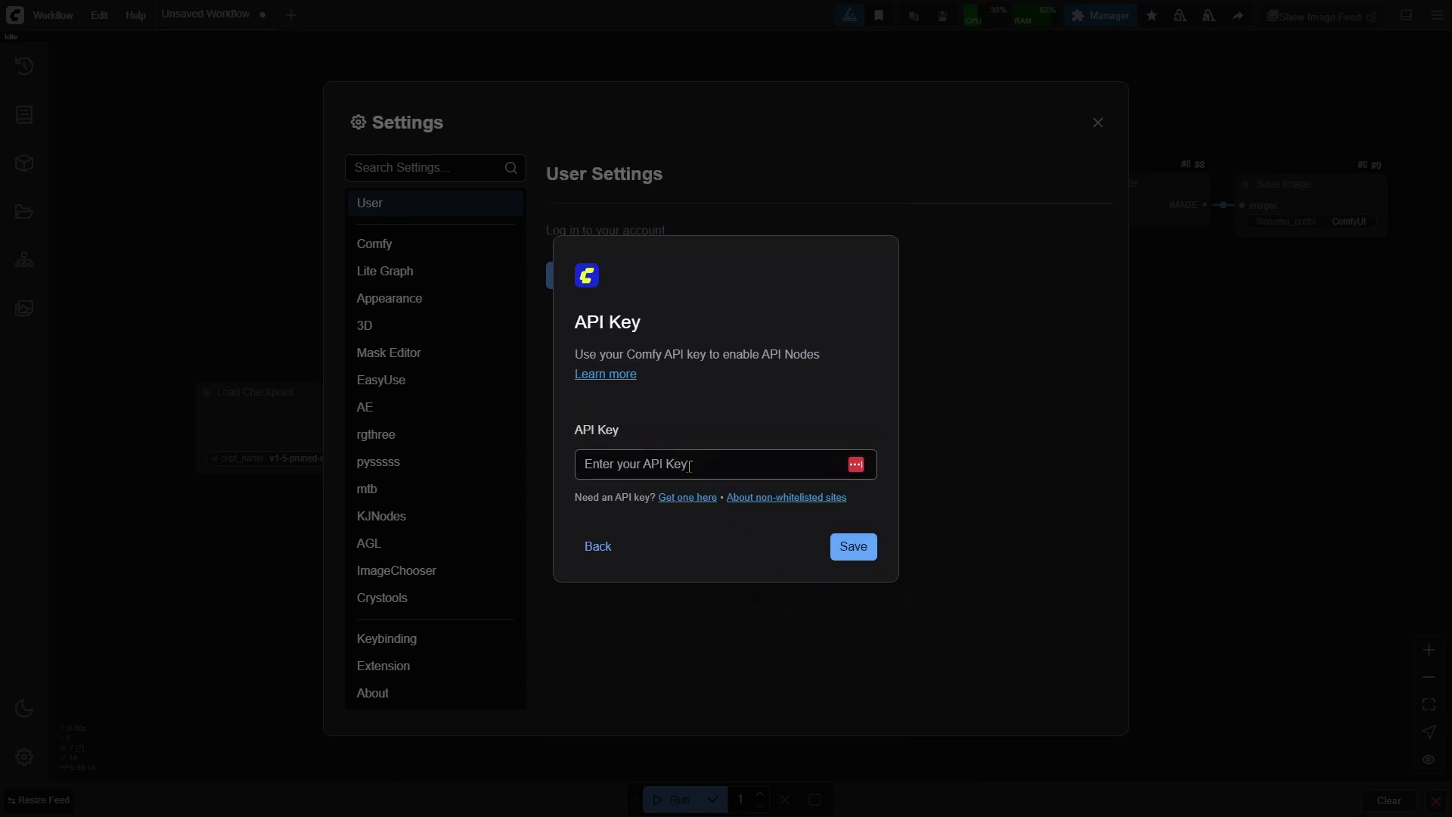
{"action": "left_click", "coordinate": [691, 504]}
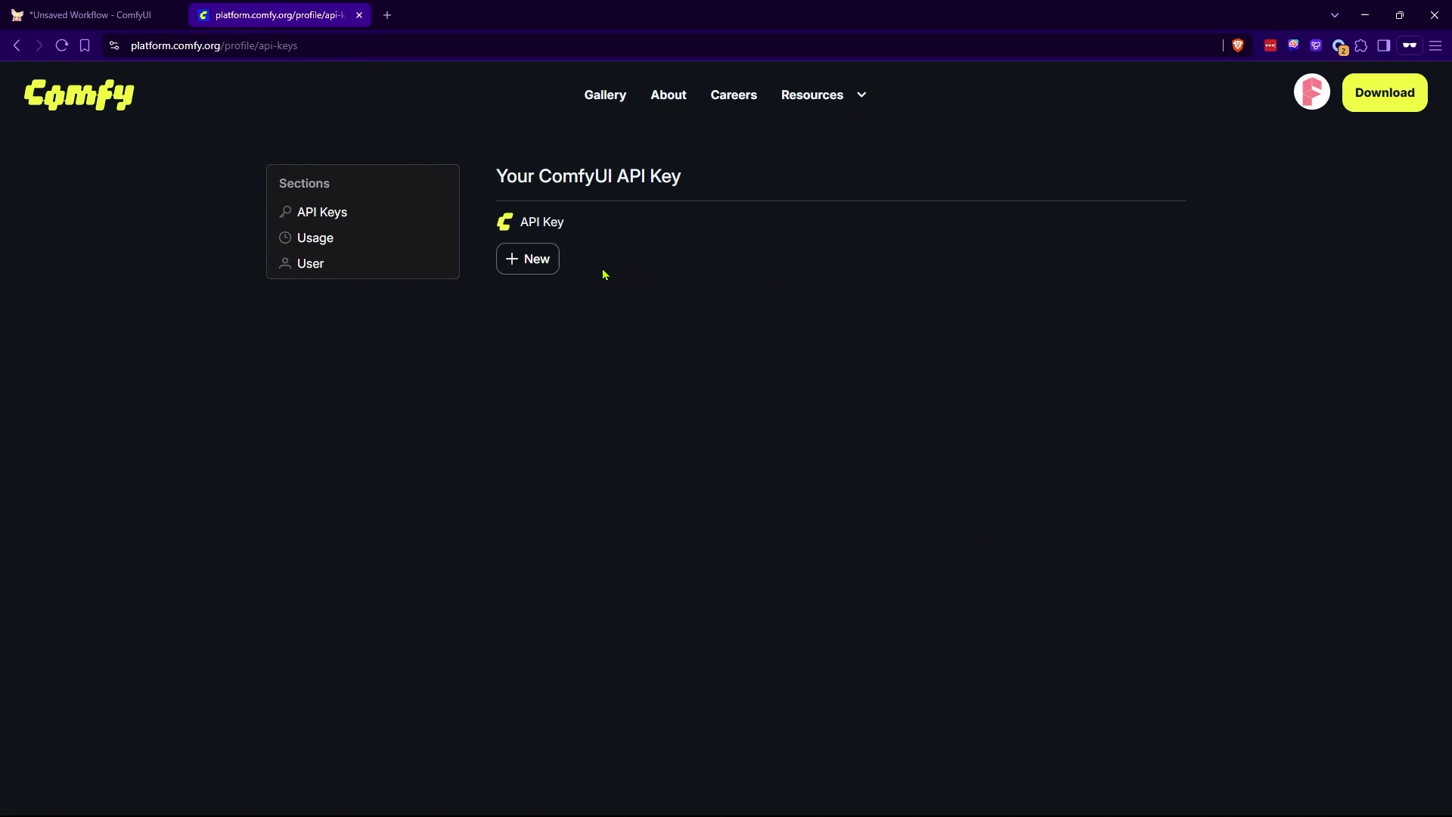
Generate a Comfy Platform API key named 'My Comfy API 0603' and focus ComfyUI's API Key field.
{"action": "left_click", "coordinate": [533, 261]}
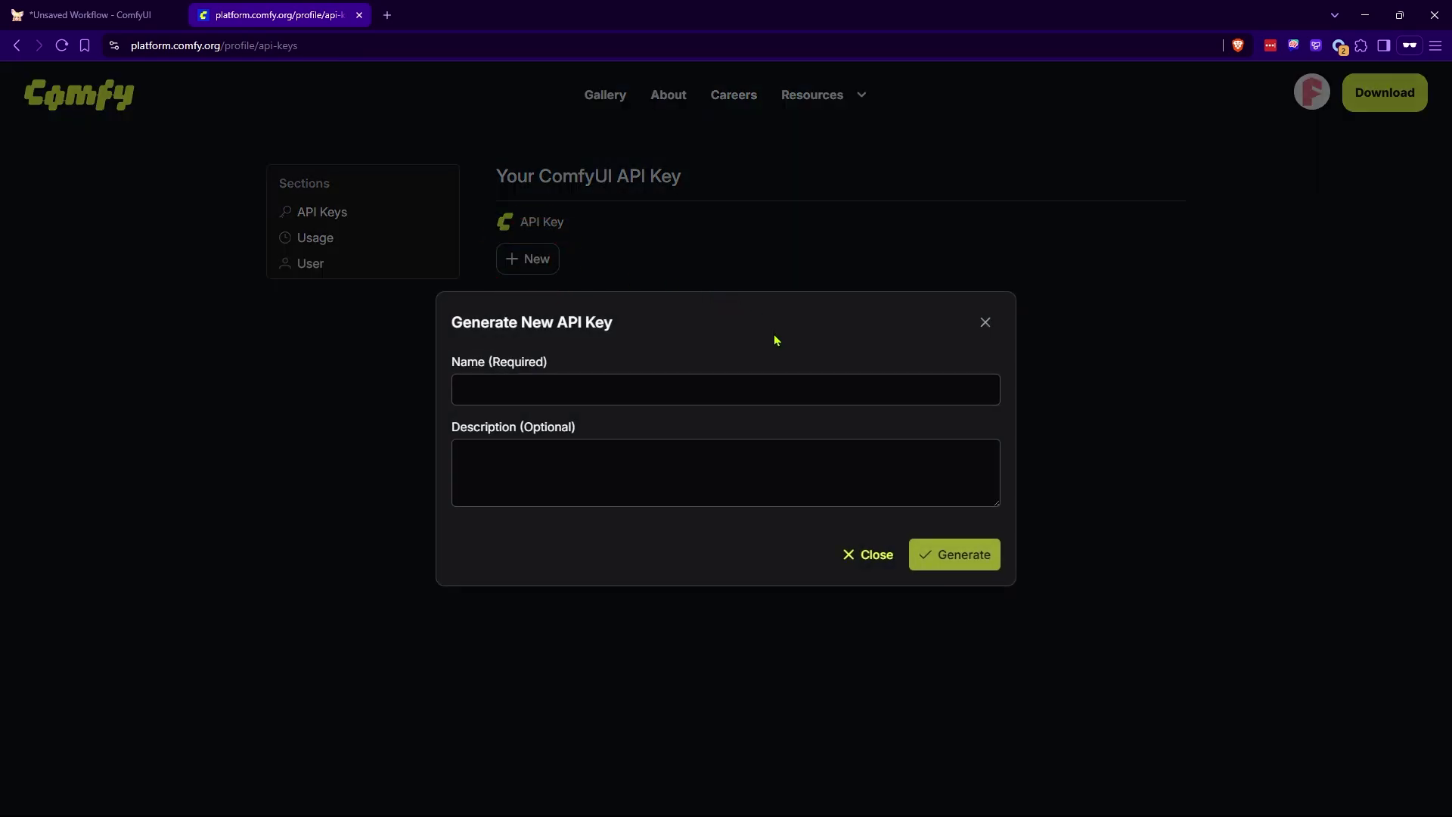
{"action": "left_click", "coordinate": [595, 392]}
{"action": "type", "text": "My Comfy API 0603"}
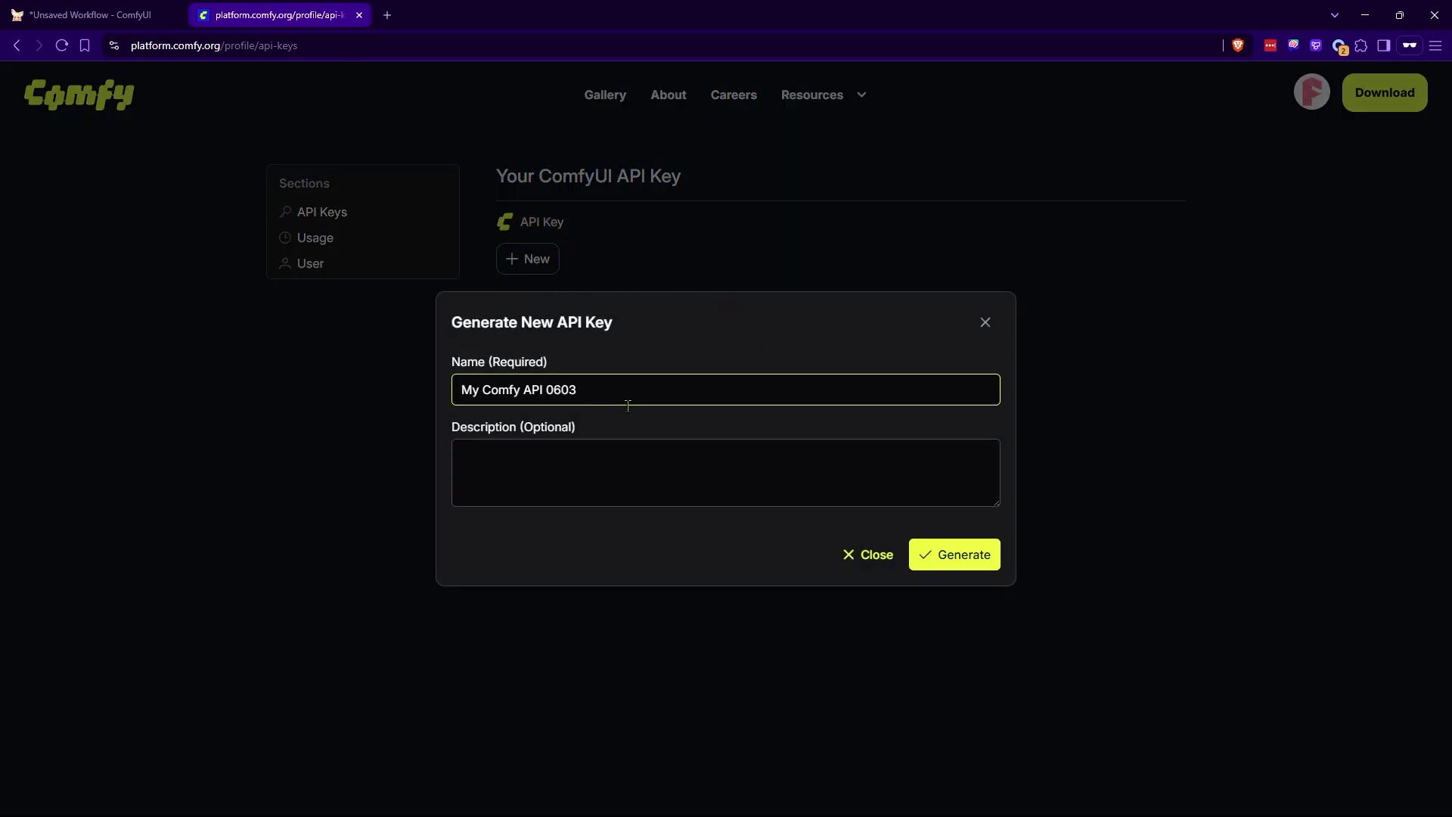
{"action": "left_click", "coordinate": [967, 555]}
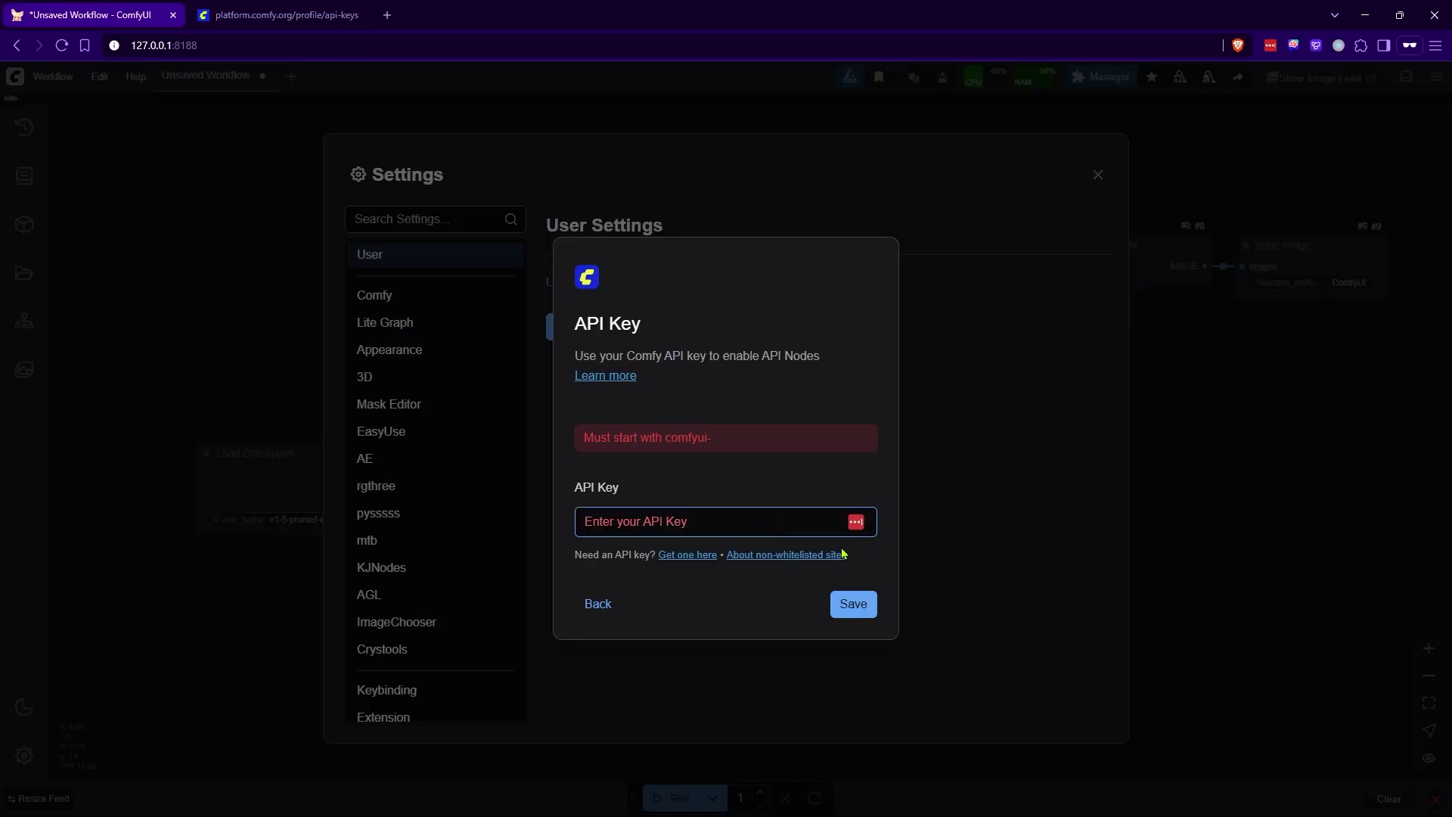
{"action": "left_click", "coordinate": [616, 526]}
Paste and save the API key to sign in, then check the $0.00 credit balance.
{"action": "key", "text": "ctrl+v"}
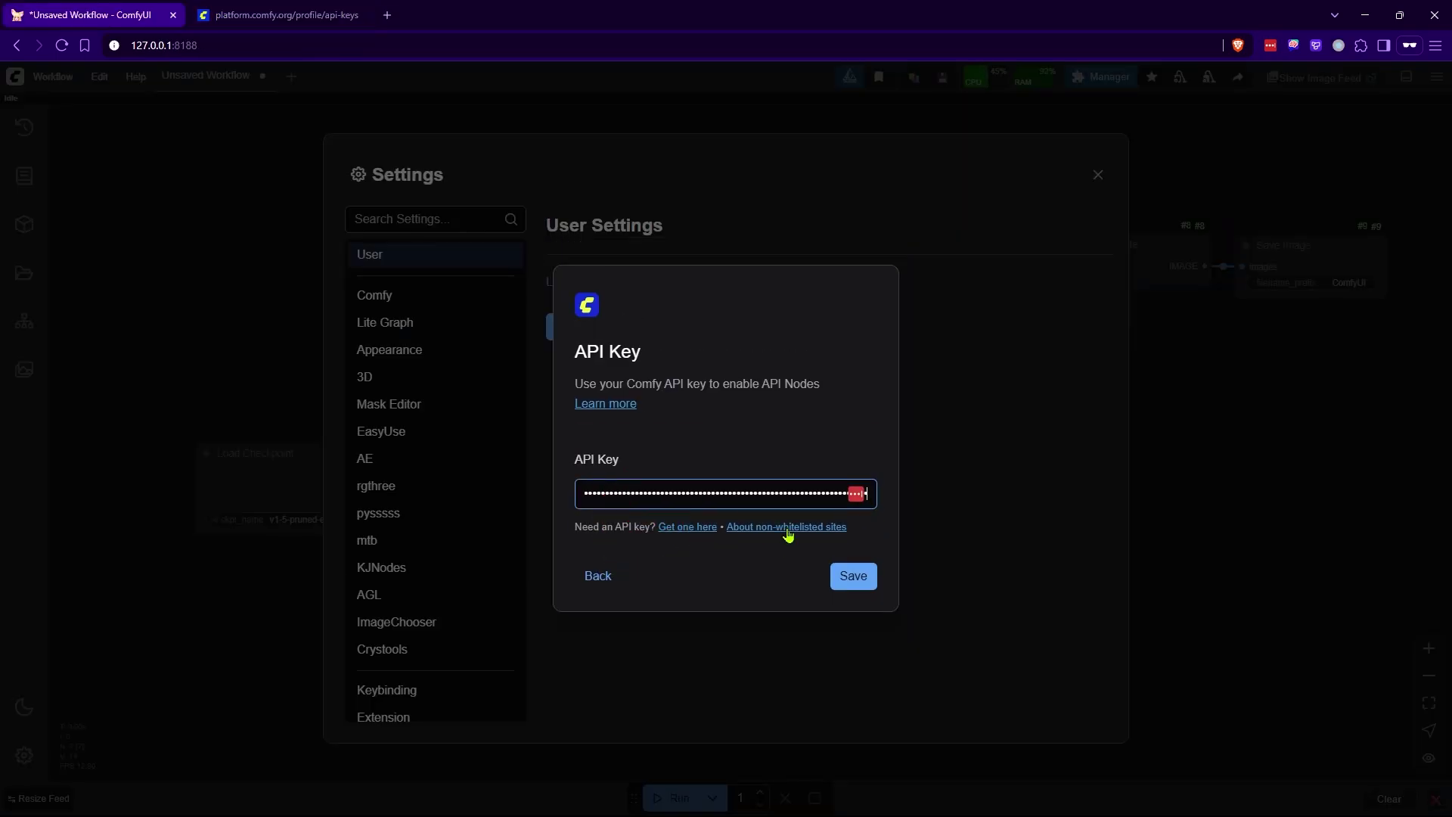
{"action": "left_click", "coordinate": [854, 576]}
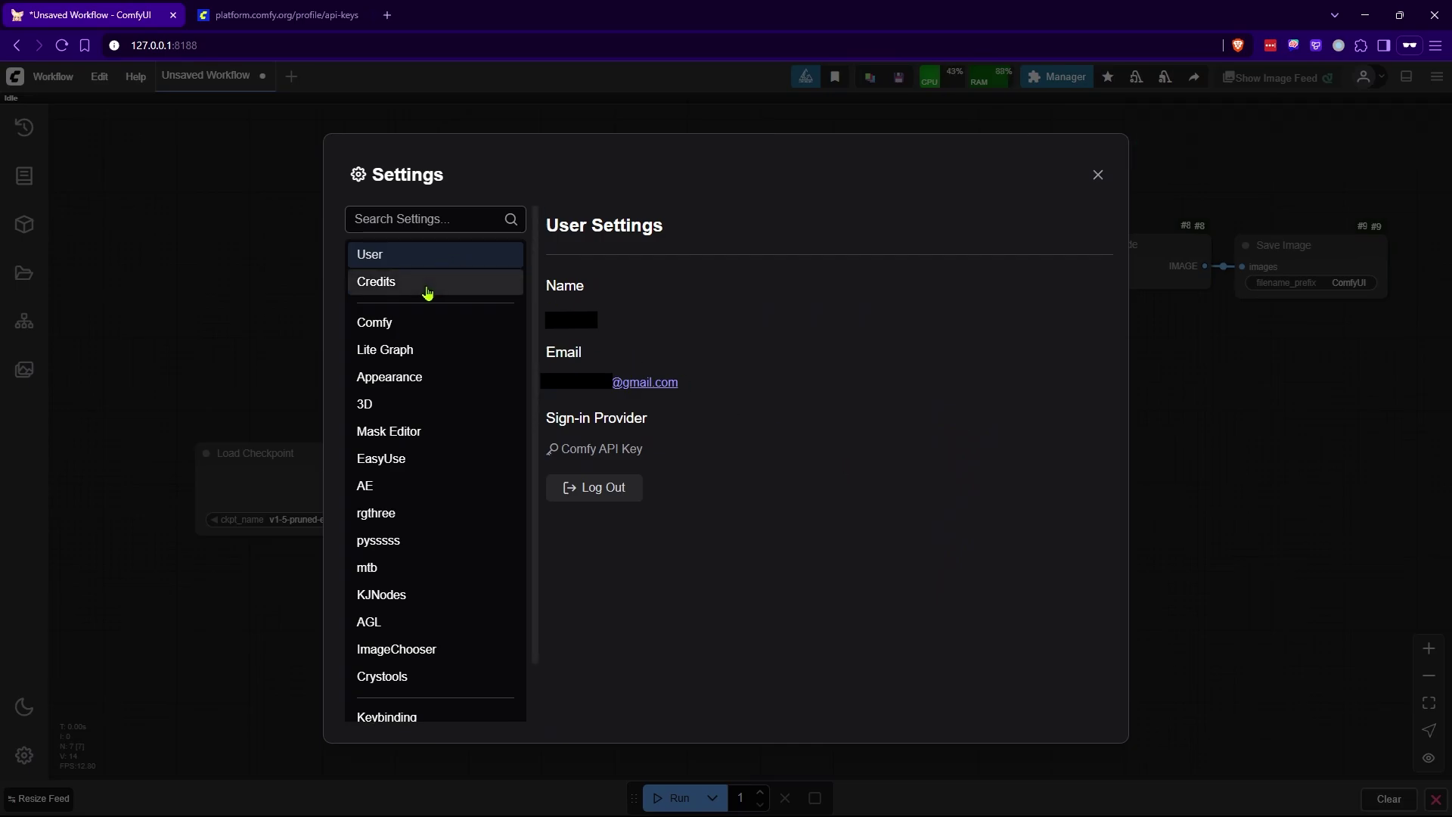
{"action": "left_click", "coordinate": [428, 291]}
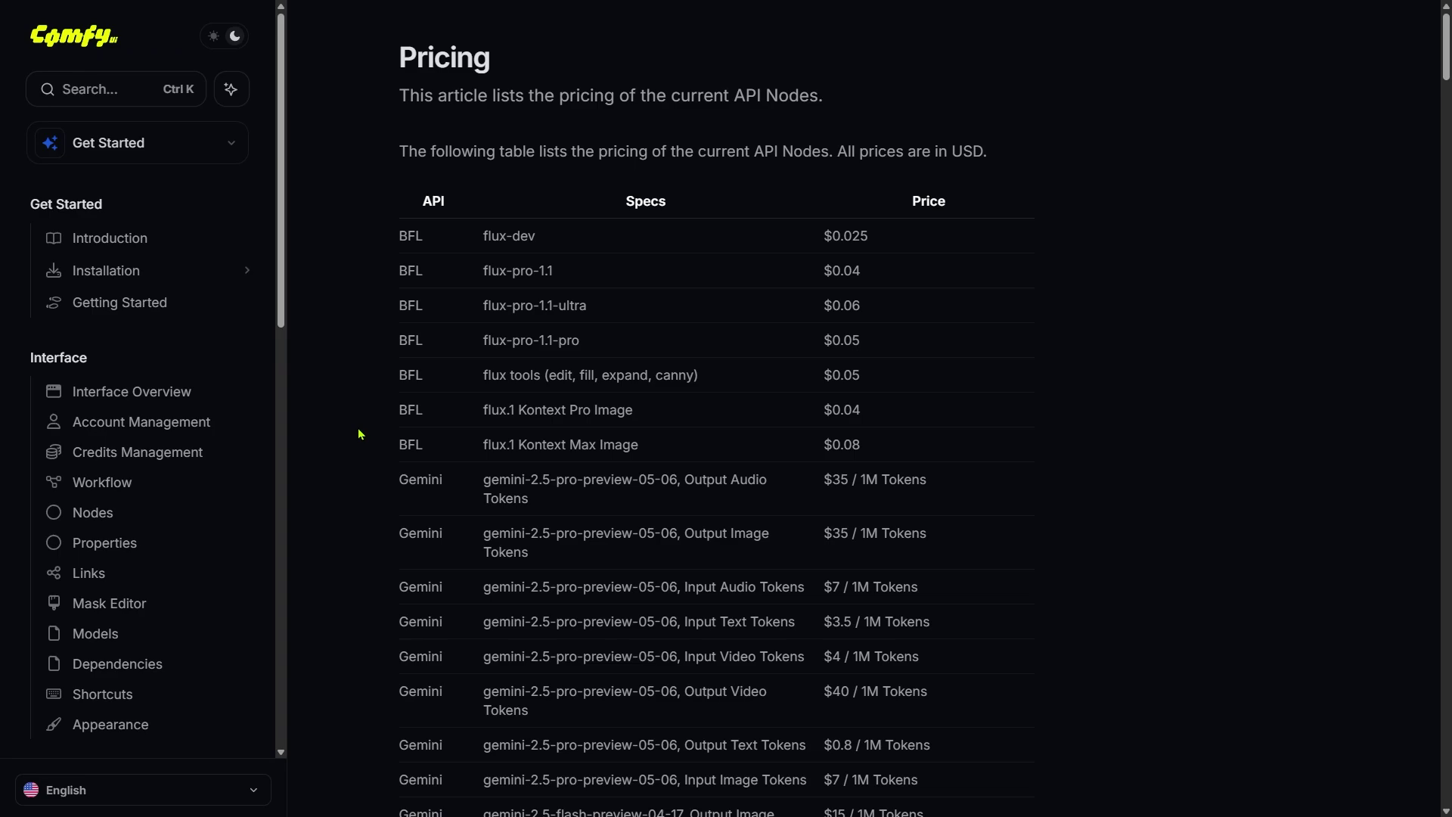
Highlight the flux.1 Kontext Pro Image pricing row at $0.04 per image.
{"action": "left_click_drag", "start_coordinate": [397, 412], "coordinate": [867, 414]}
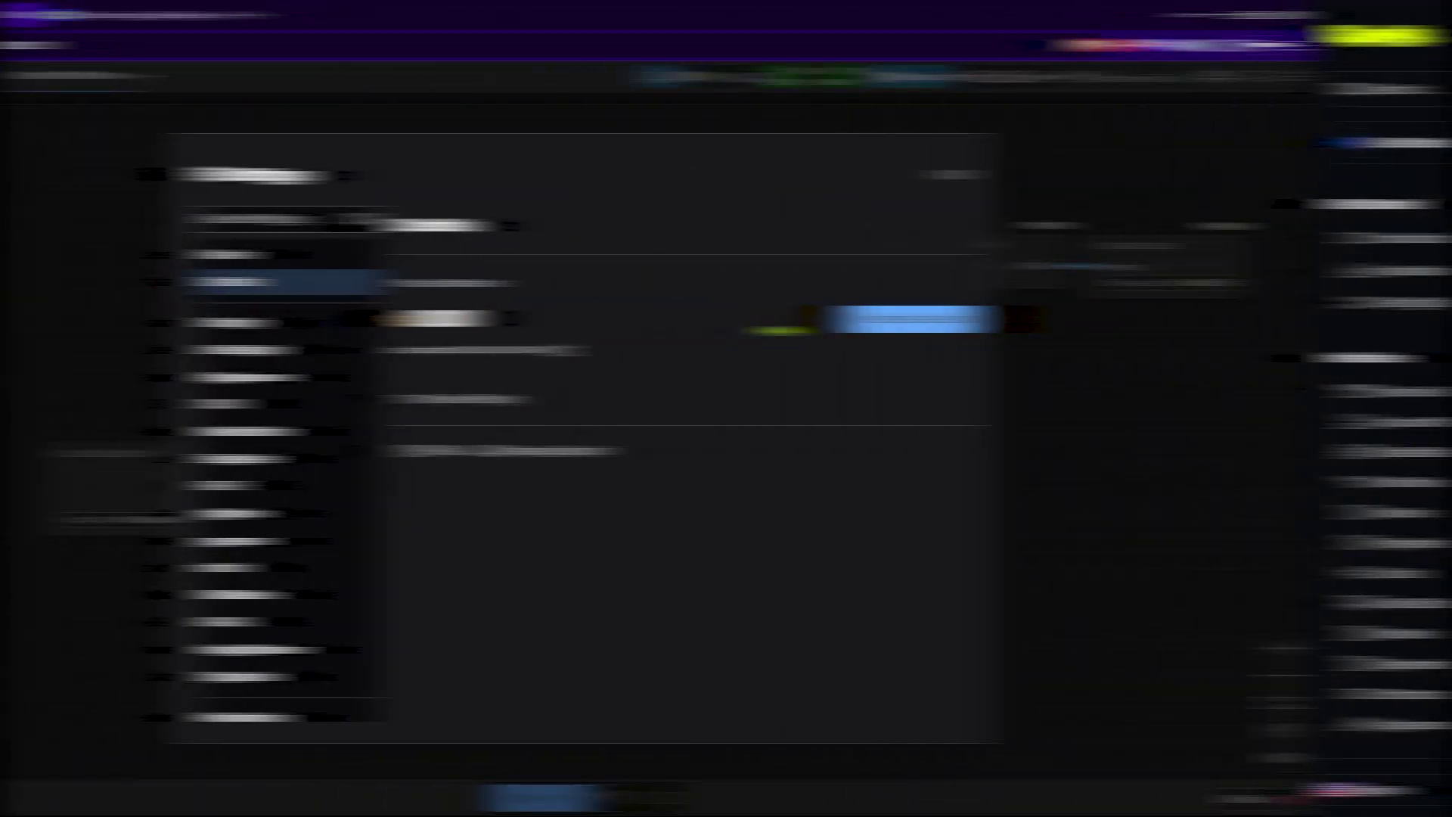
Buy $10 of credits, confirm the $10.00 balance, and close Settings back to the workflow.
{"action": "left_click", "coordinate": [1055, 319]}
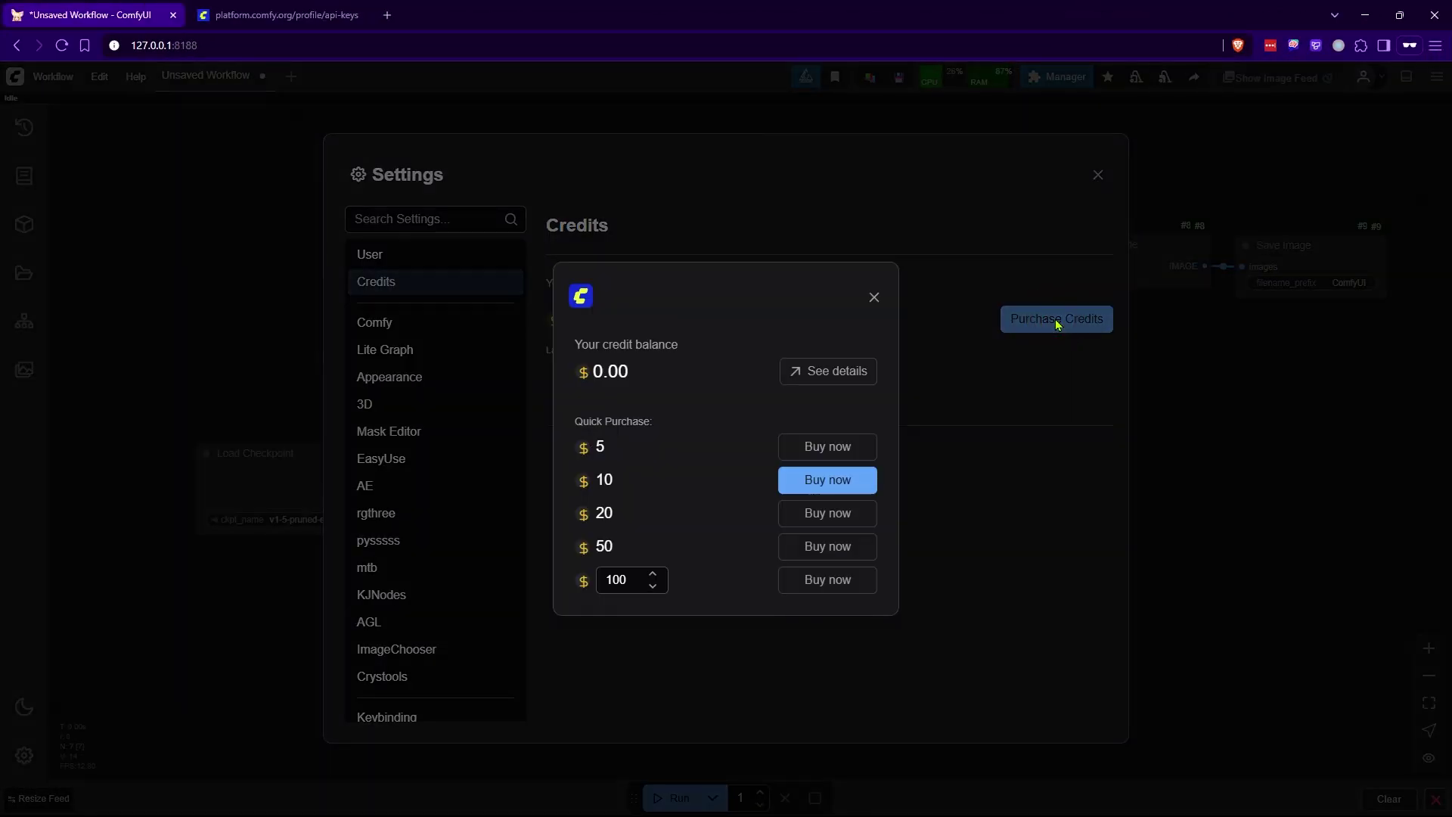
{"action": "left_click", "coordinate": [807, 485]}
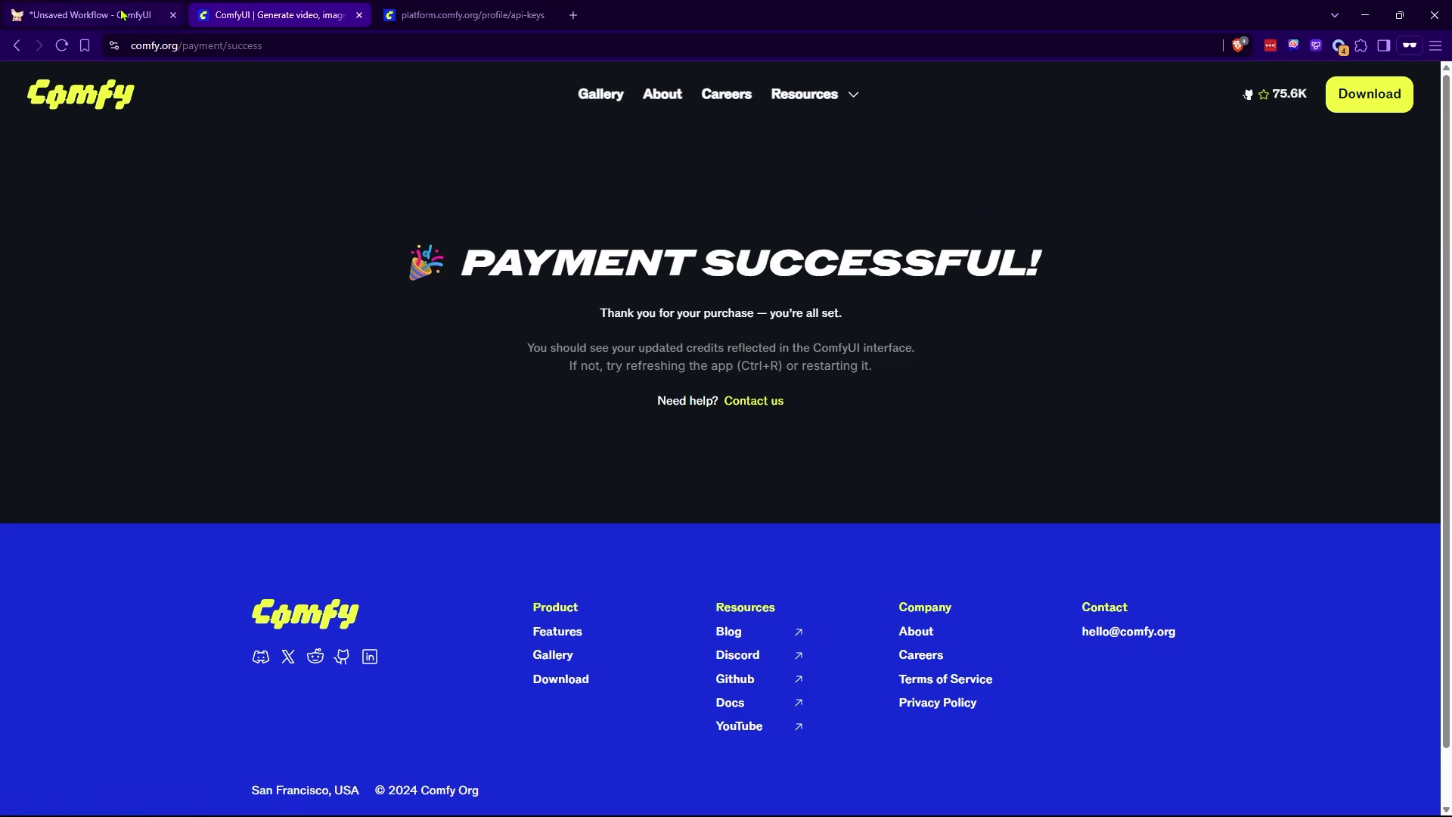
{"action": "left_click", "coordinate": [122, 14]}
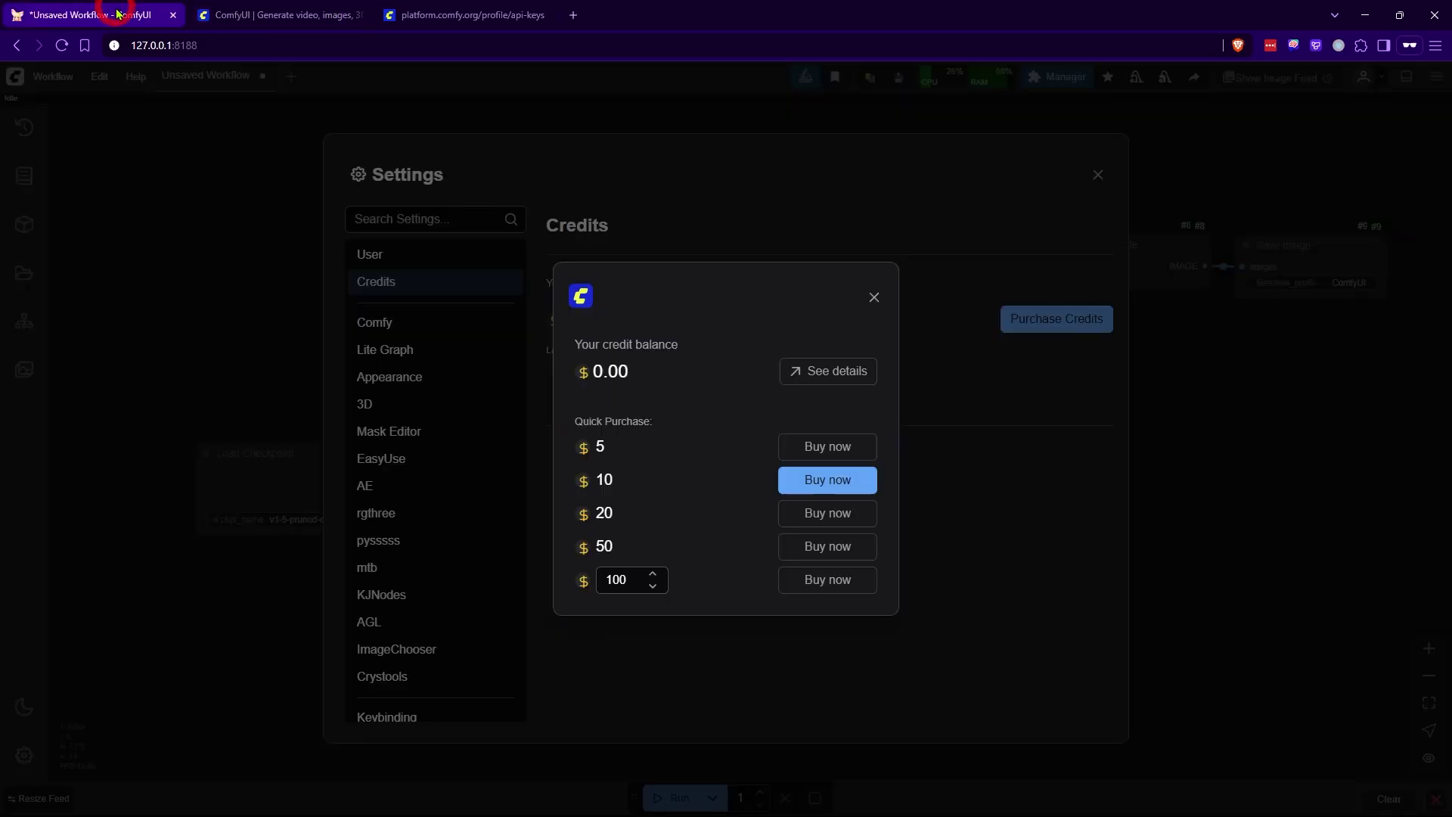
{"action": "left_click", "coordinate": [875, 300]}
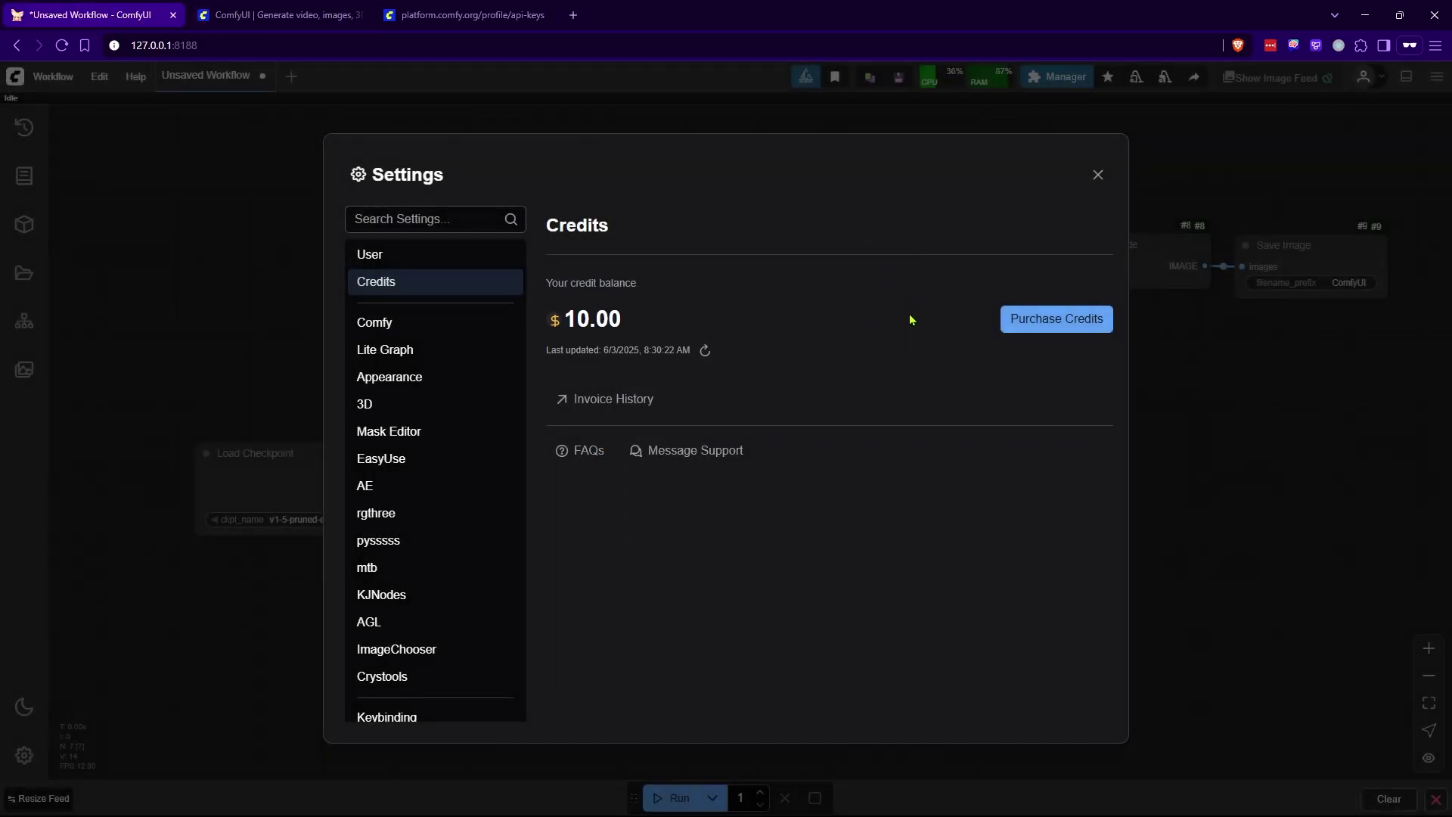
{"action": "left_click", "coordinate": [1099, 174]}
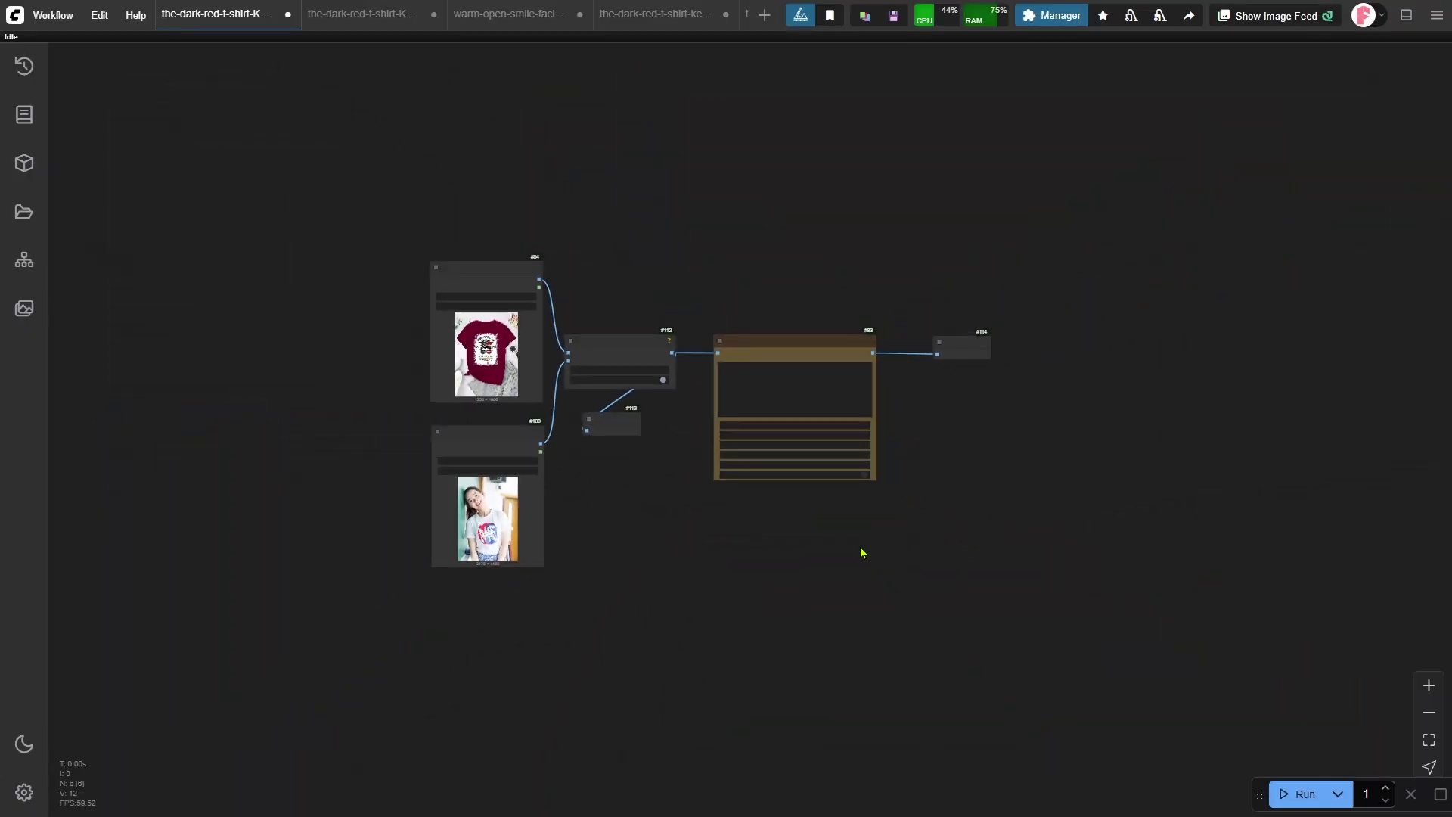
Bring the Flux.1 Kontext Pro Image node of the dark red t-shirt workflow into view and select it.
{"action": "scroll", "coordinate": [626, 416], "scroll_direction": "up", "scroll_amount": 5}
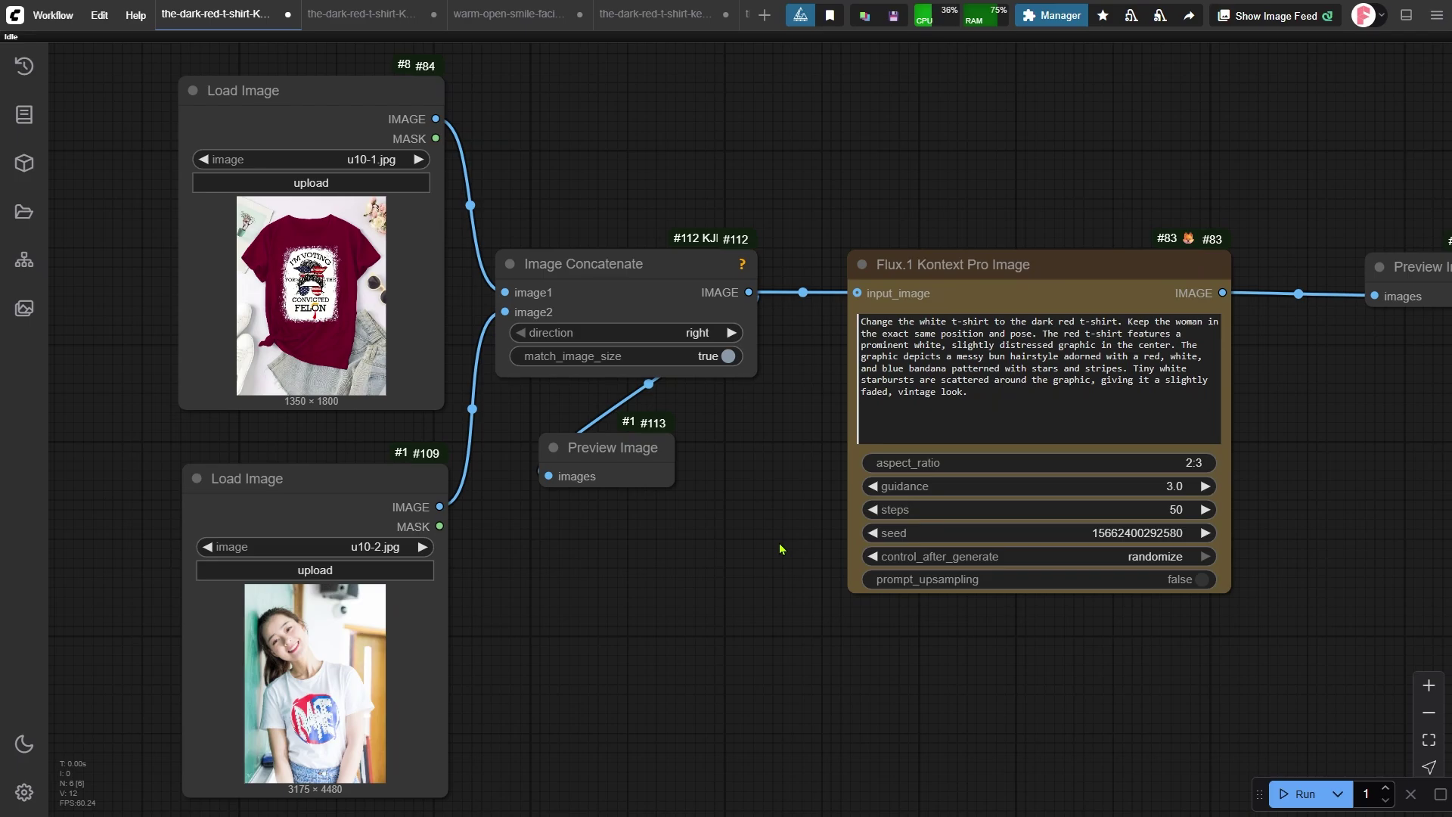
{"action": "left_click_drag", "start_coordinate": [781, 549], "coordinate": [663, 541]}
{"action": "left_click", "coordinate": [916, 270]}
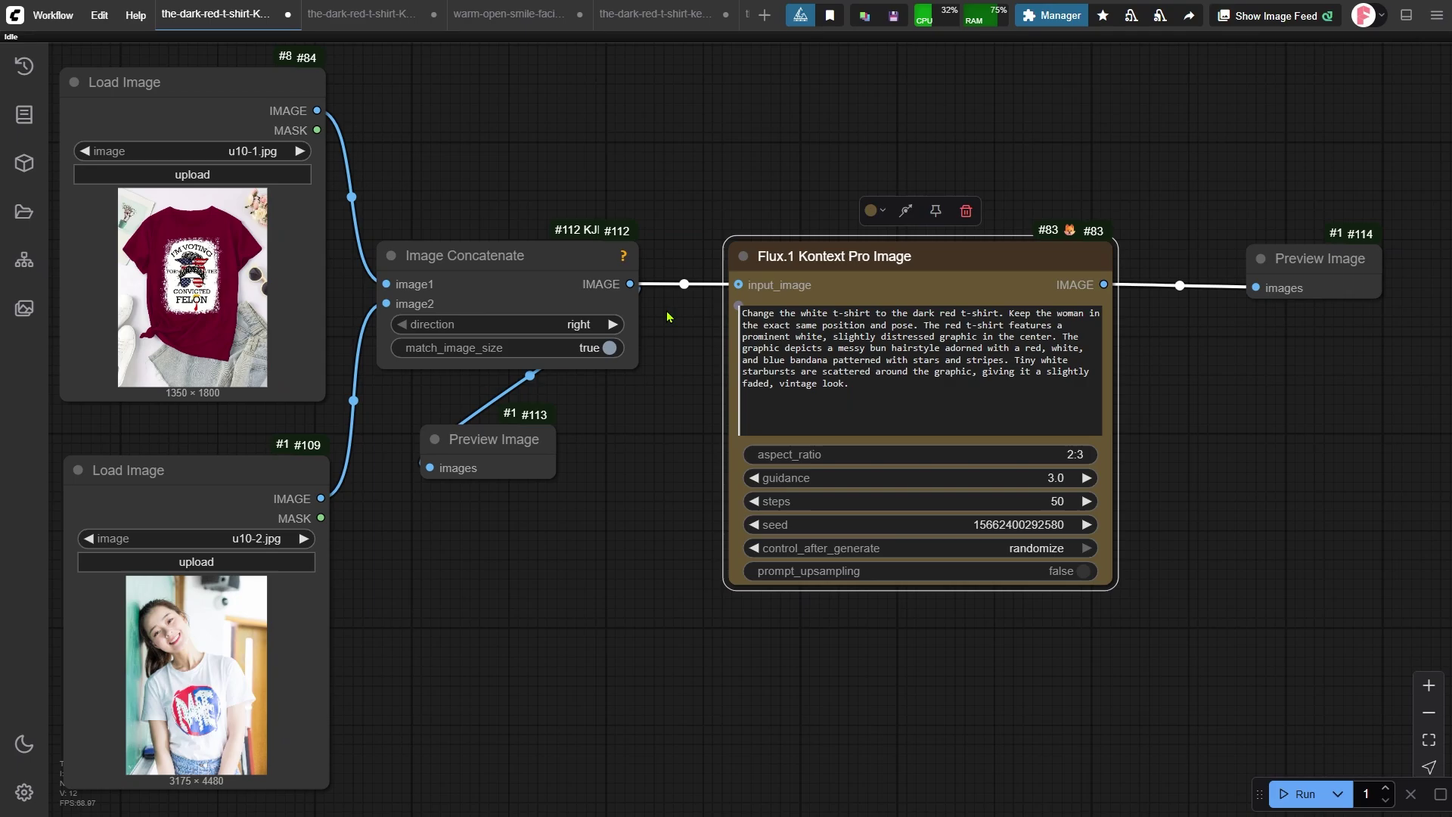
Bypass the Flux.1 Kontext Pro Image node and run the workflow to preview the concatenated images.
{"action": "double_click", "coordinate": [648, 442]}
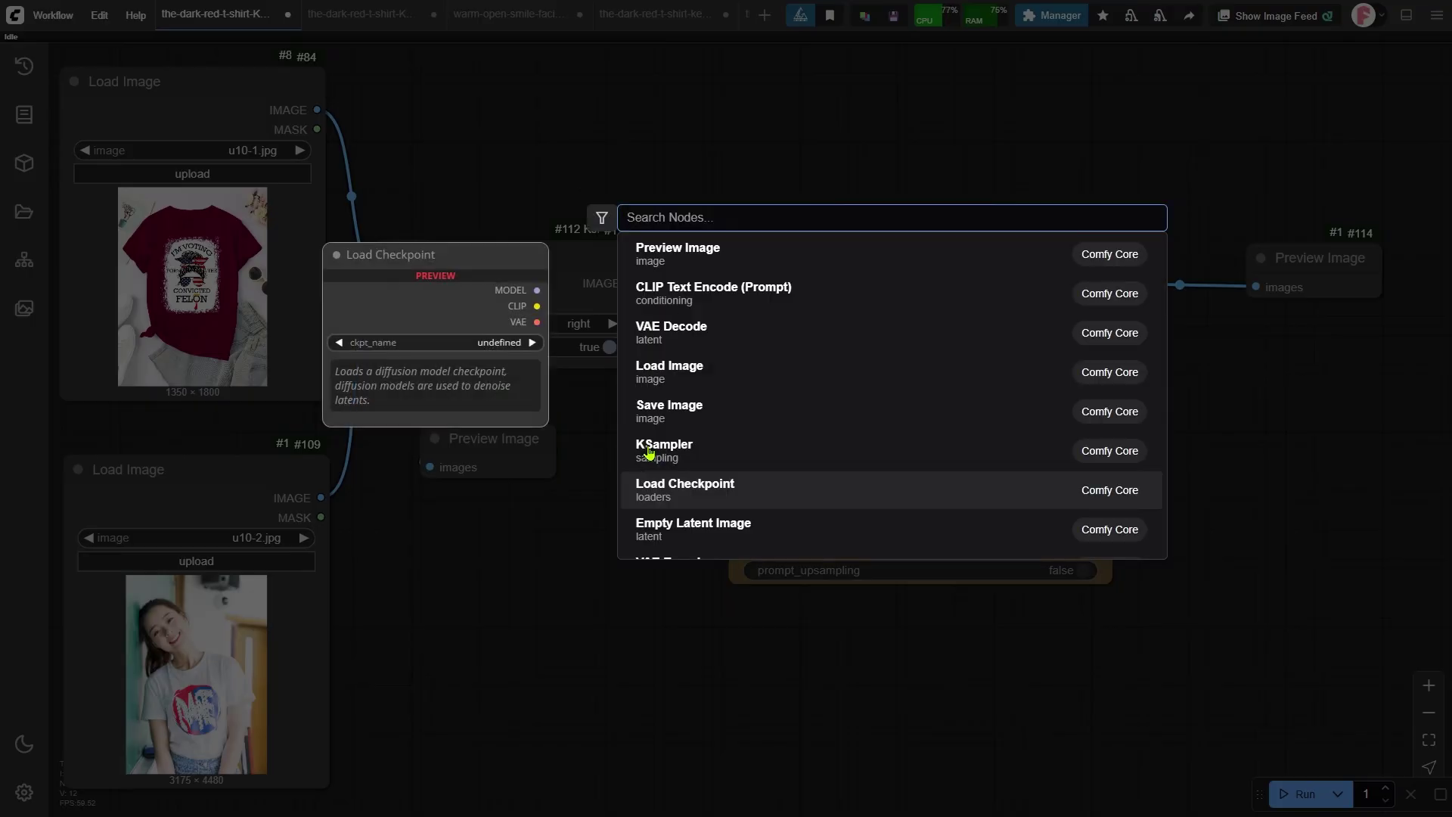
{"action": "type", "text": "kontext"}
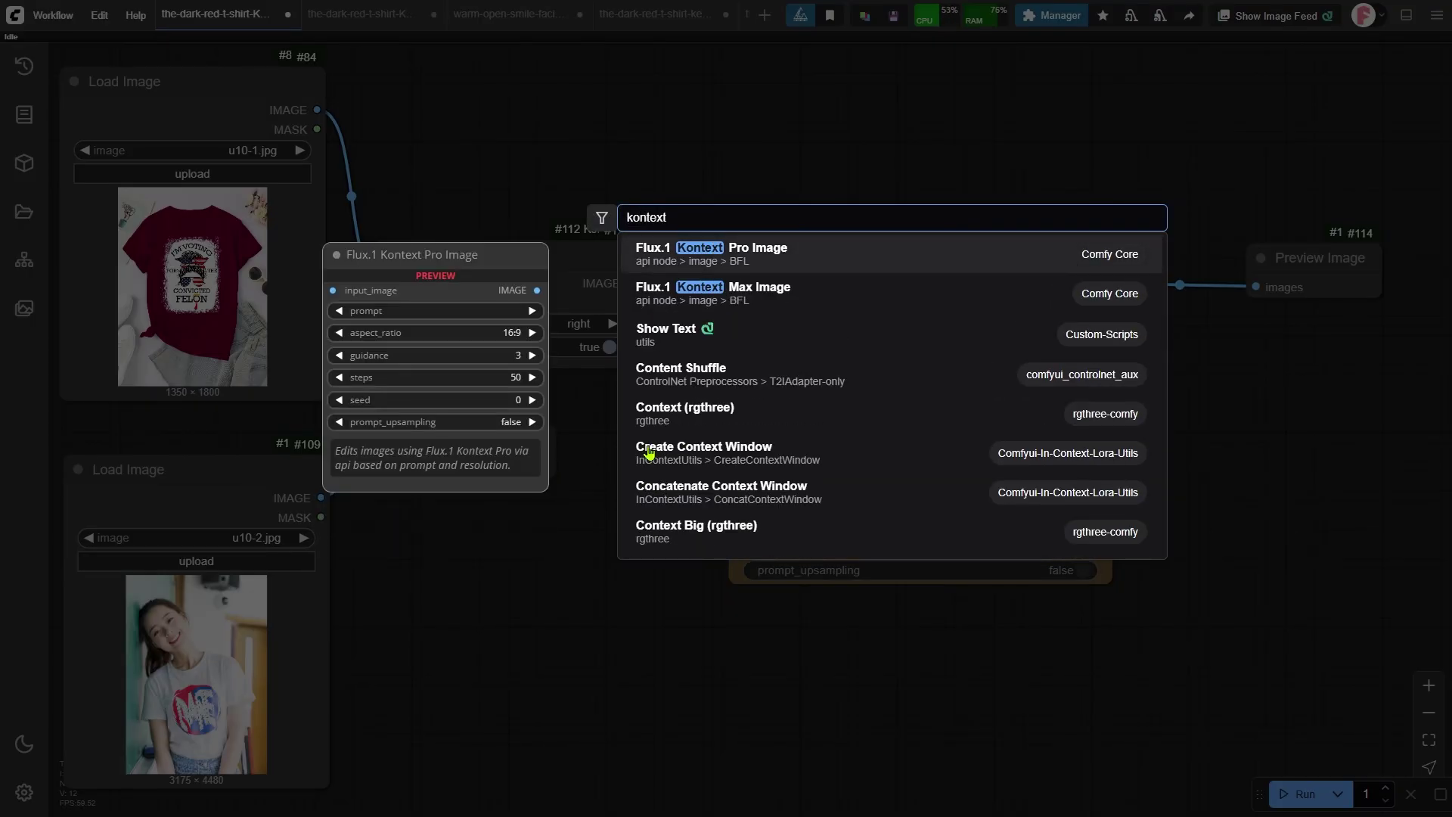
{"action": "key", "text": "Escape"}
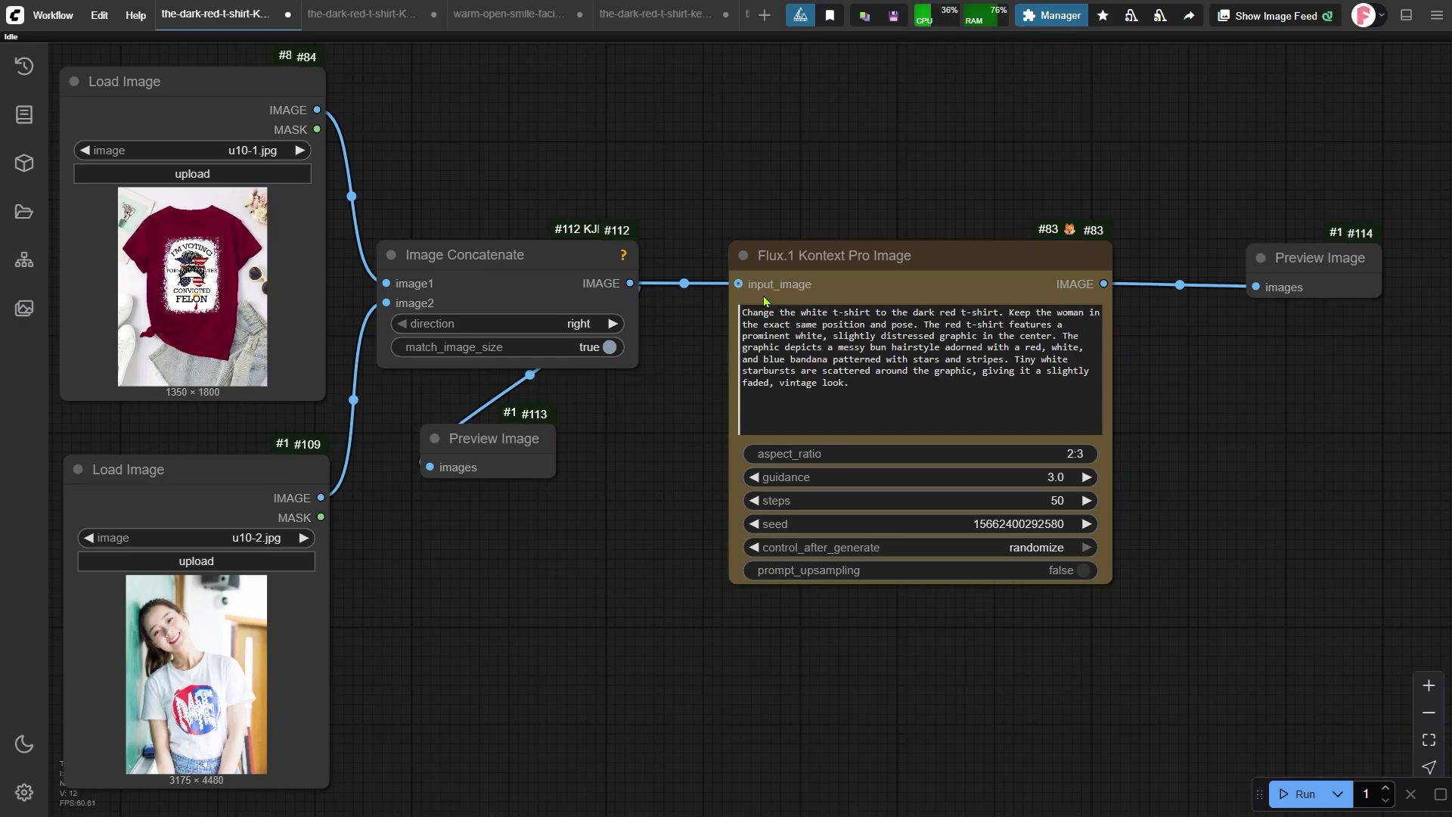
{"action": "scroll", "coordinate": [764, 301], "scroll_direction": "down", "scroll_amount": 1}
{"action": "left_click", "coordinate": [877, 267]}
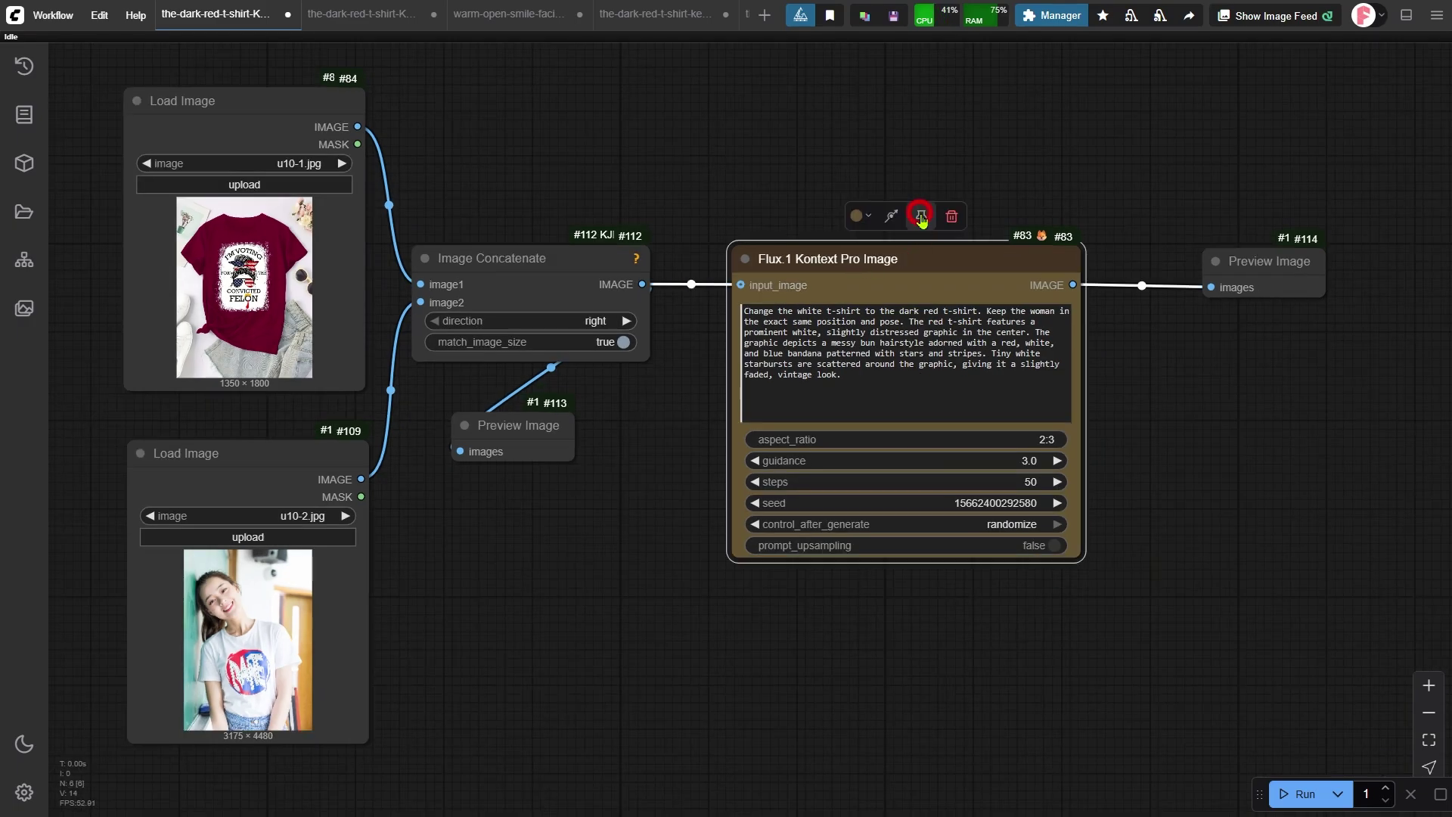
{"action": "left_click", "coordinate": [892, 221]}
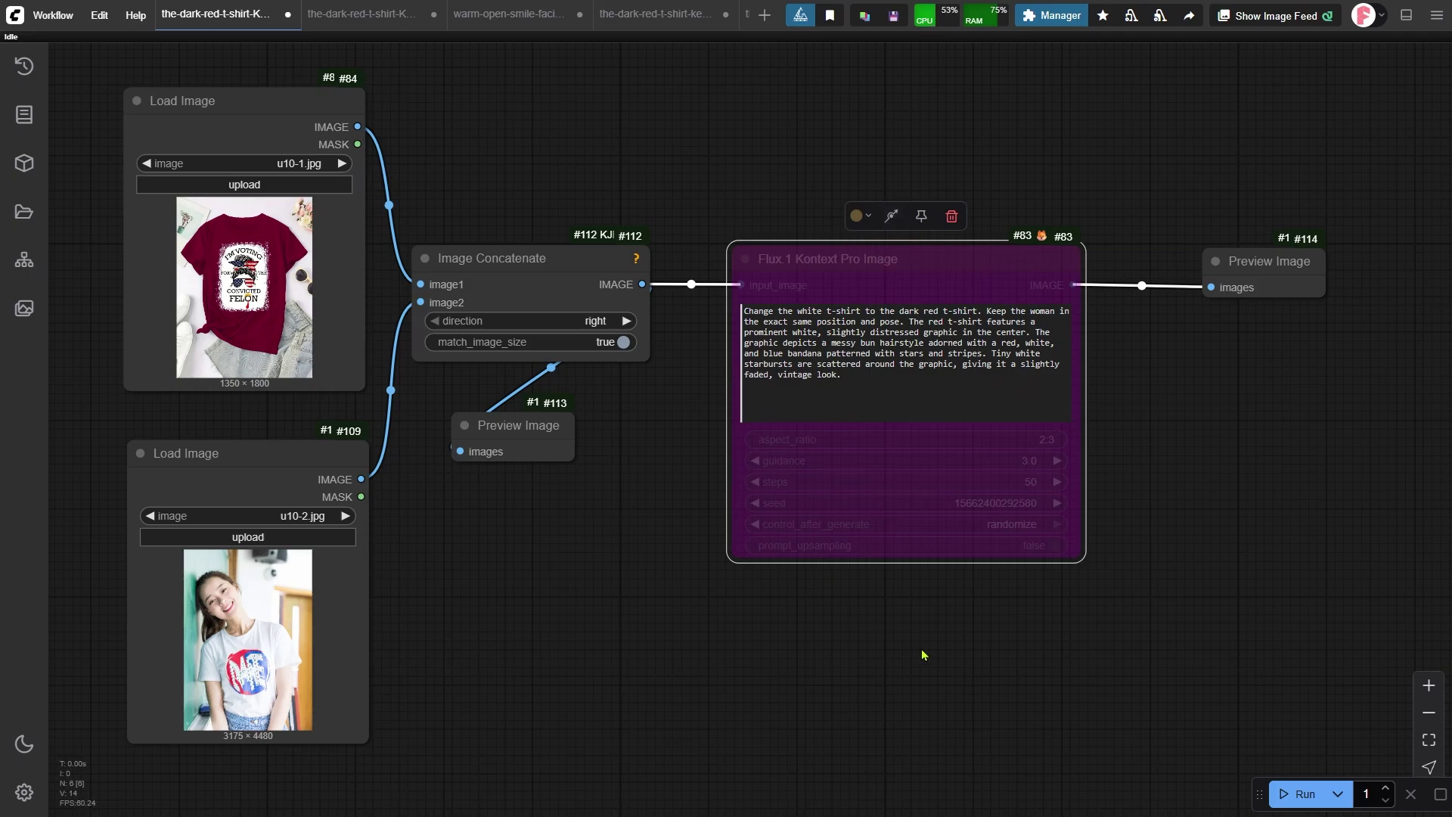
{"action": "left_click", "coordinate": [1303, 792]}
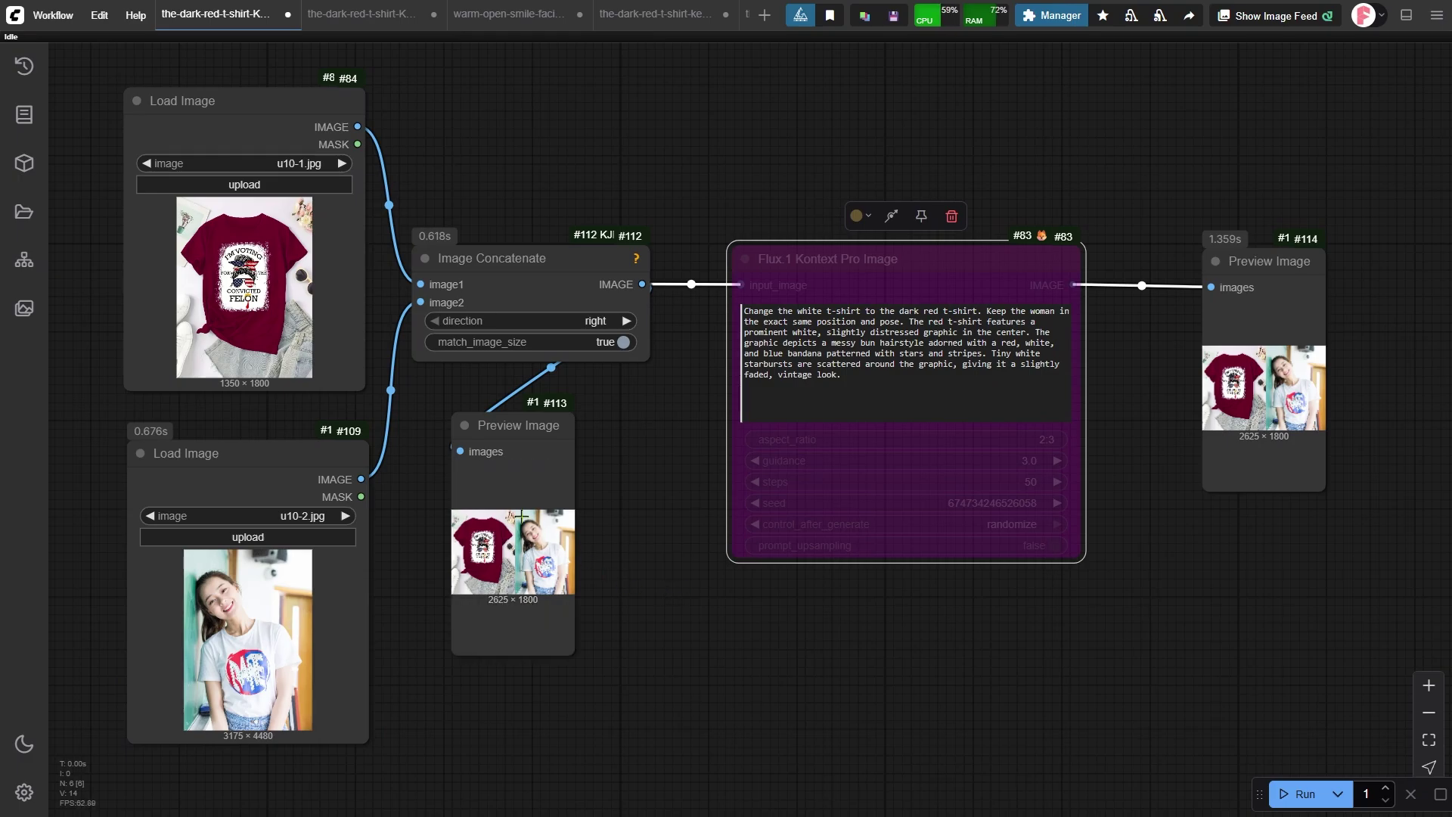
Enlarge Preview Image #113 to show the concatenated image pair.
{"action": "left_click", "coordinate": [578, 647]}
{"action": "left_click_drag", "start_coordinate": [578, 660], "coordinate": [759, 702]}
{"action": "left_click_drag", "start_coordinate": [644, 460], "coordinate": [599, 460]}
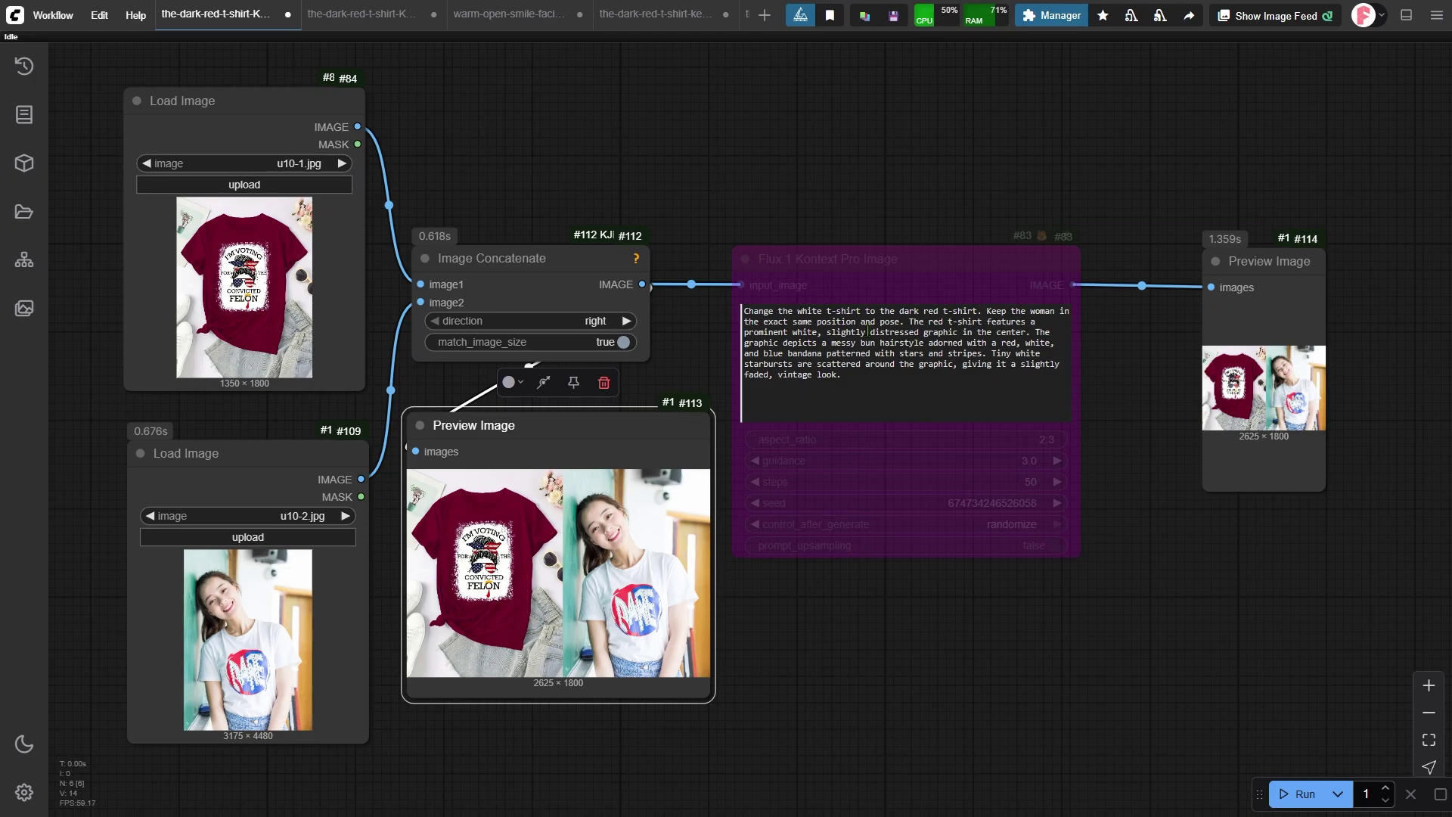
Re-enable Flux Kontext with aspect ratio 2:3 and run the workflow again.
{"action": "left_click", "coordinate": [878, 278]}
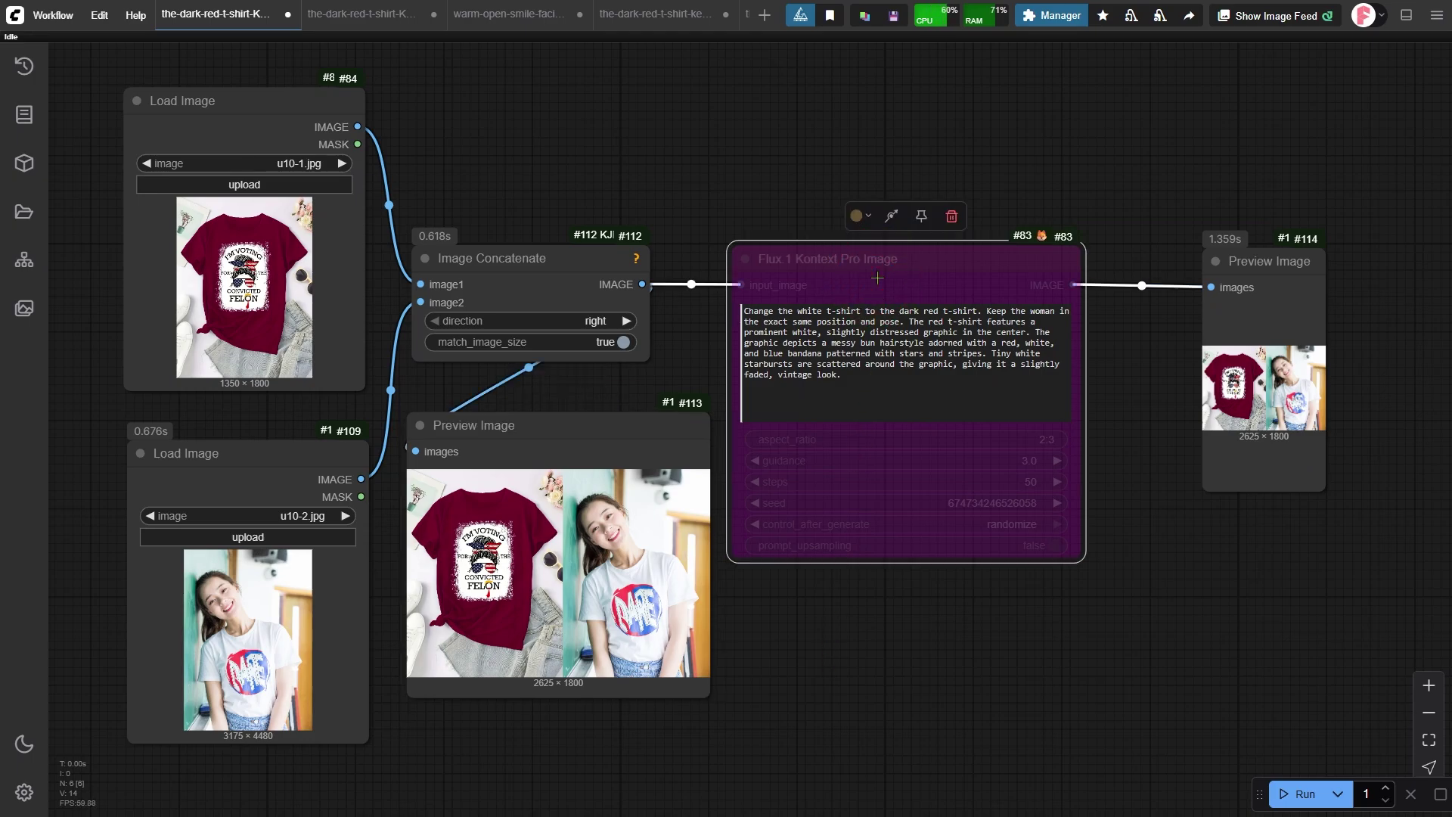
{"action": "left_click", "coordinate": [892, 216]}
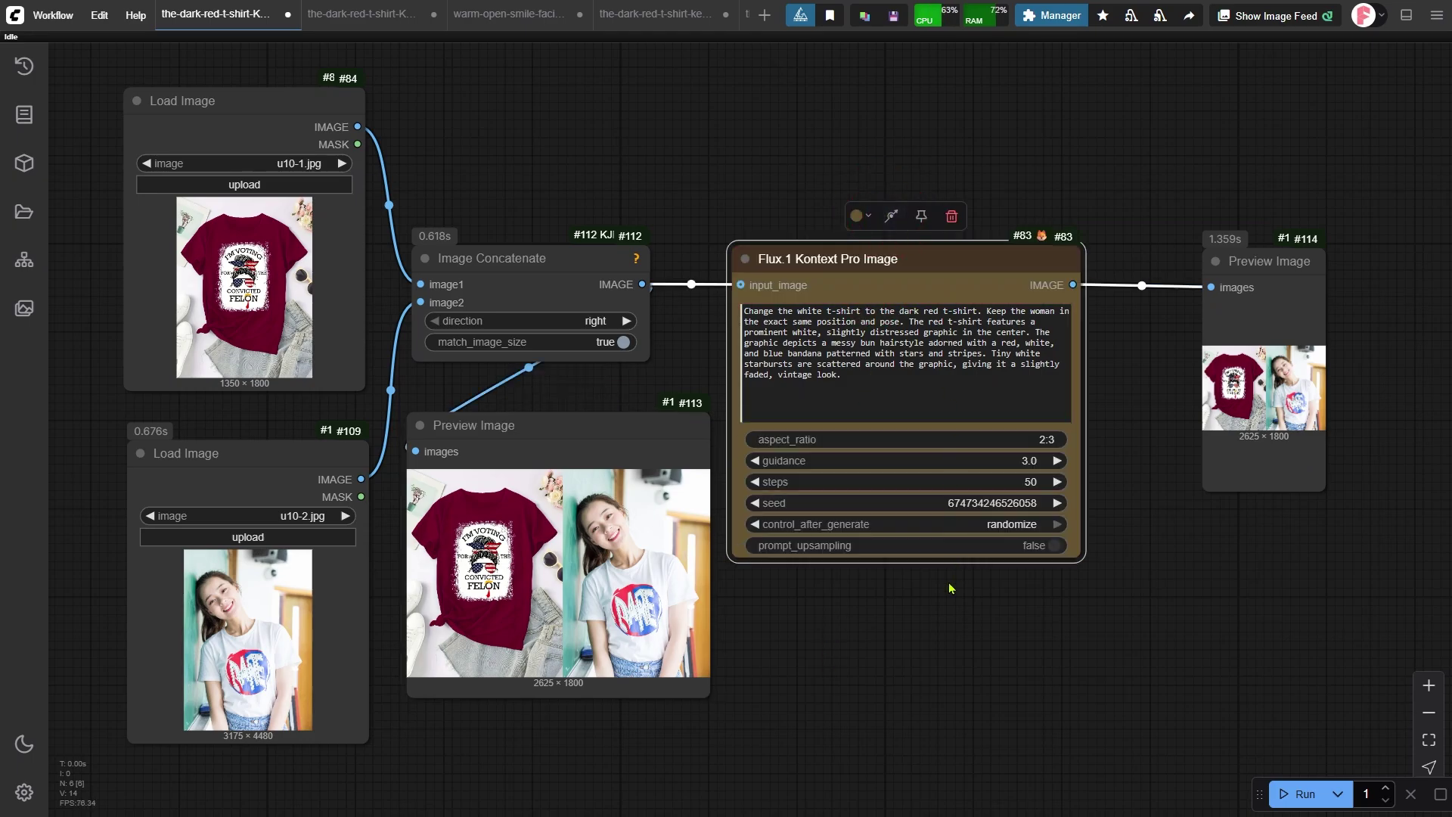
{"action": "left_click", "coordinate": [924, 399]}
{"action": "key", "text": "ctrl+a"}
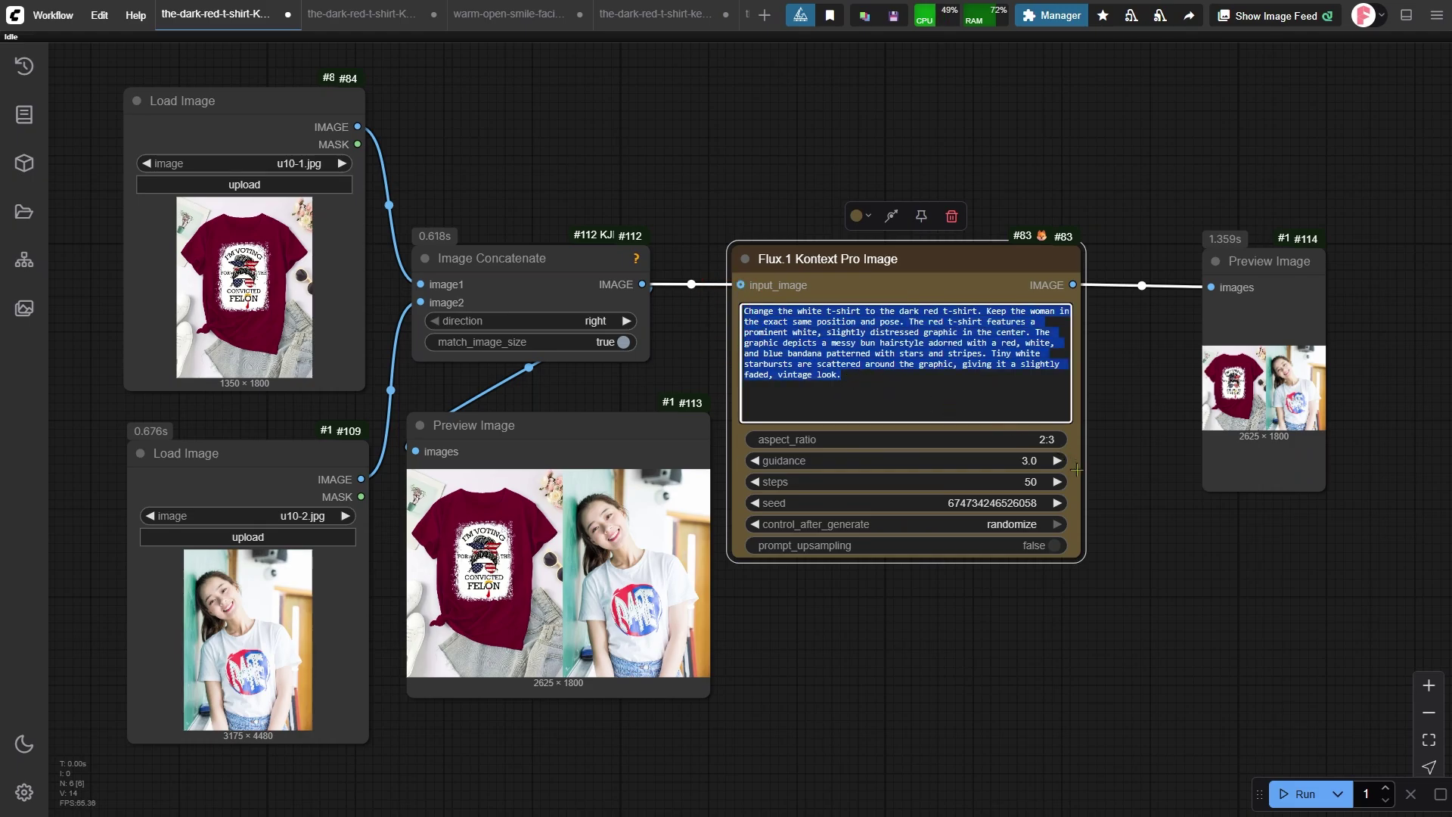
{"action": "left_click", "coordinate": [1047, 440]}
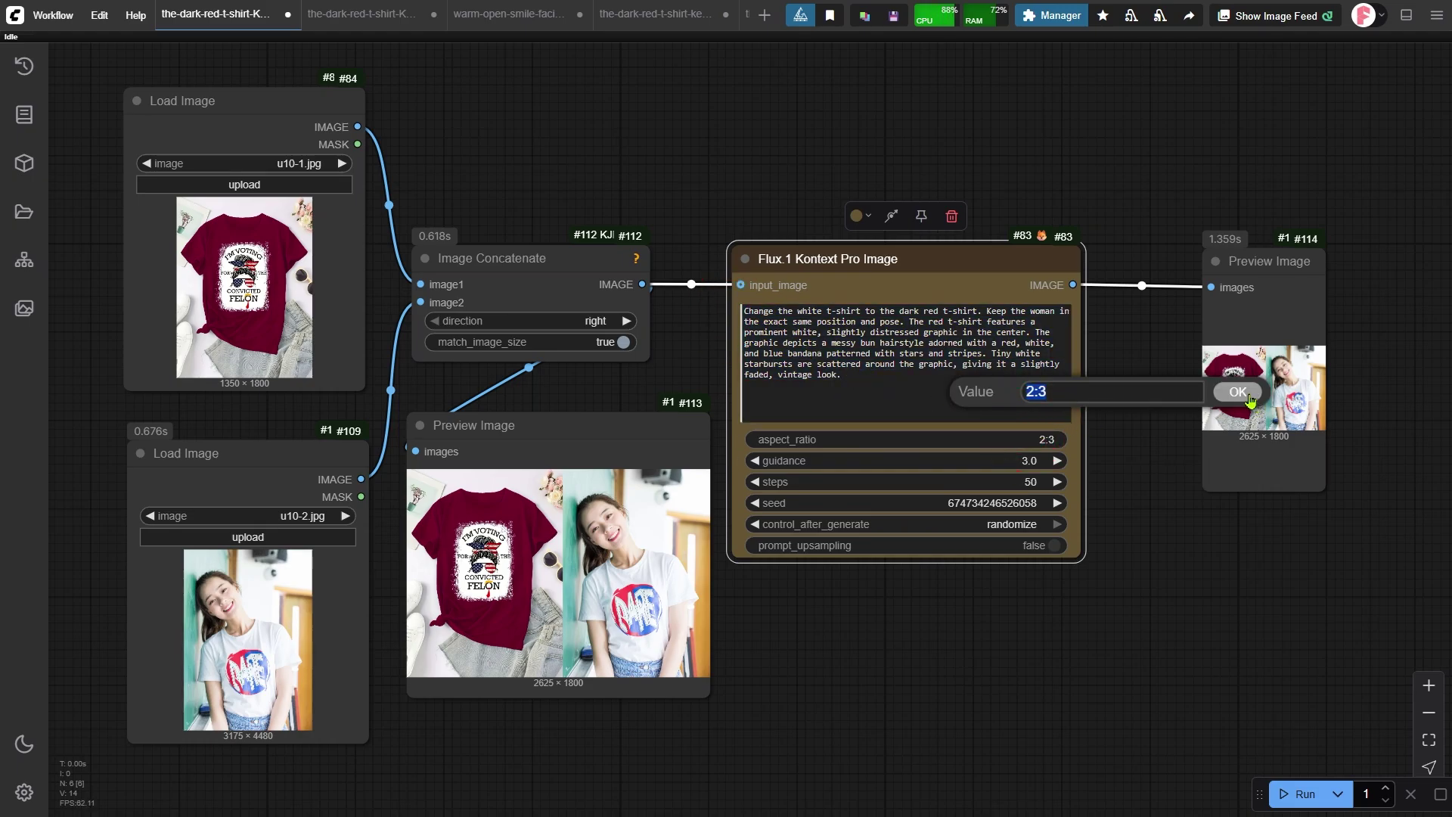
{"action": "left_click", "coordinate": [1252, 399]}
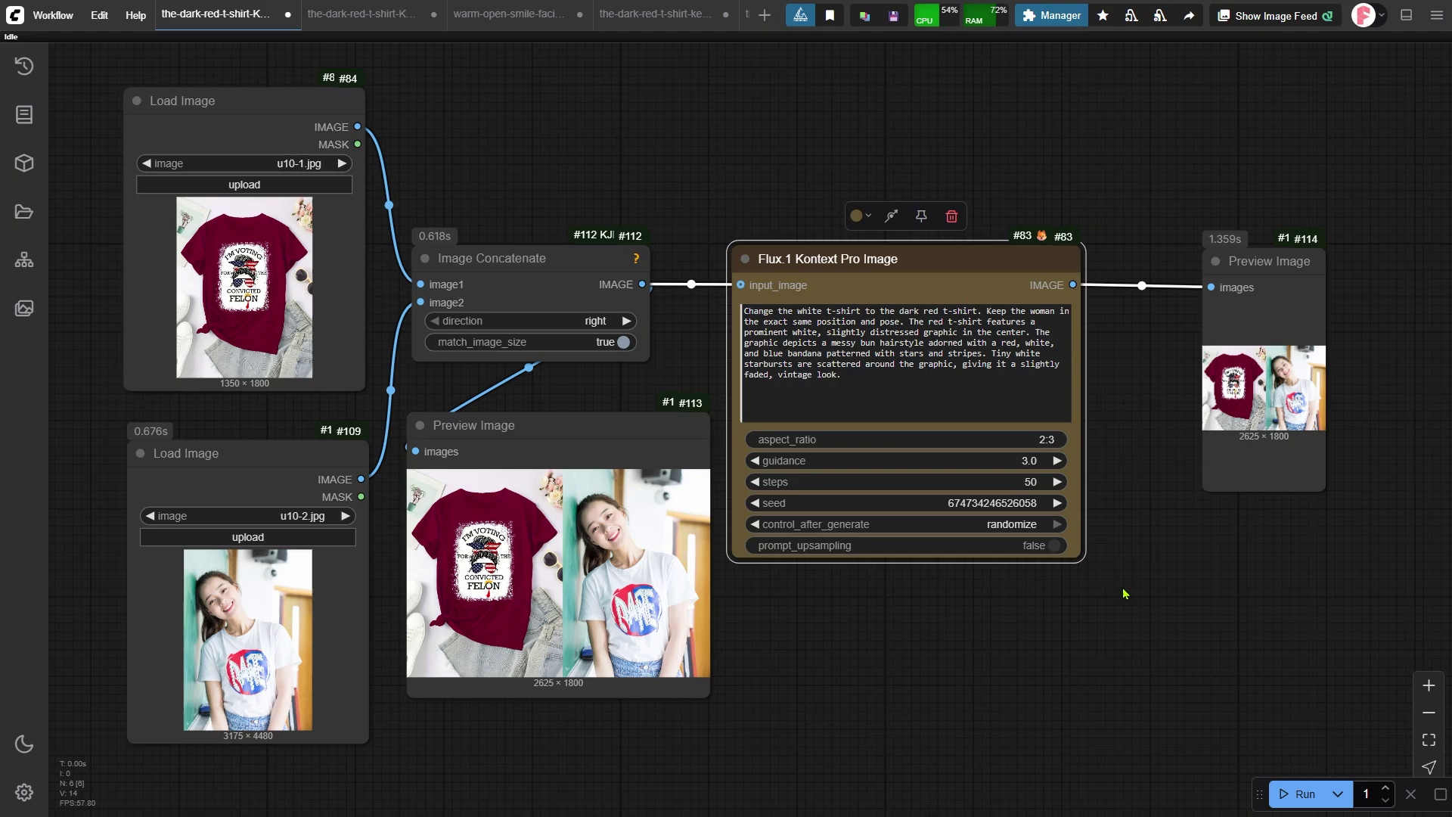
{"action": "left_click", "coordinate": [1302, 793]}
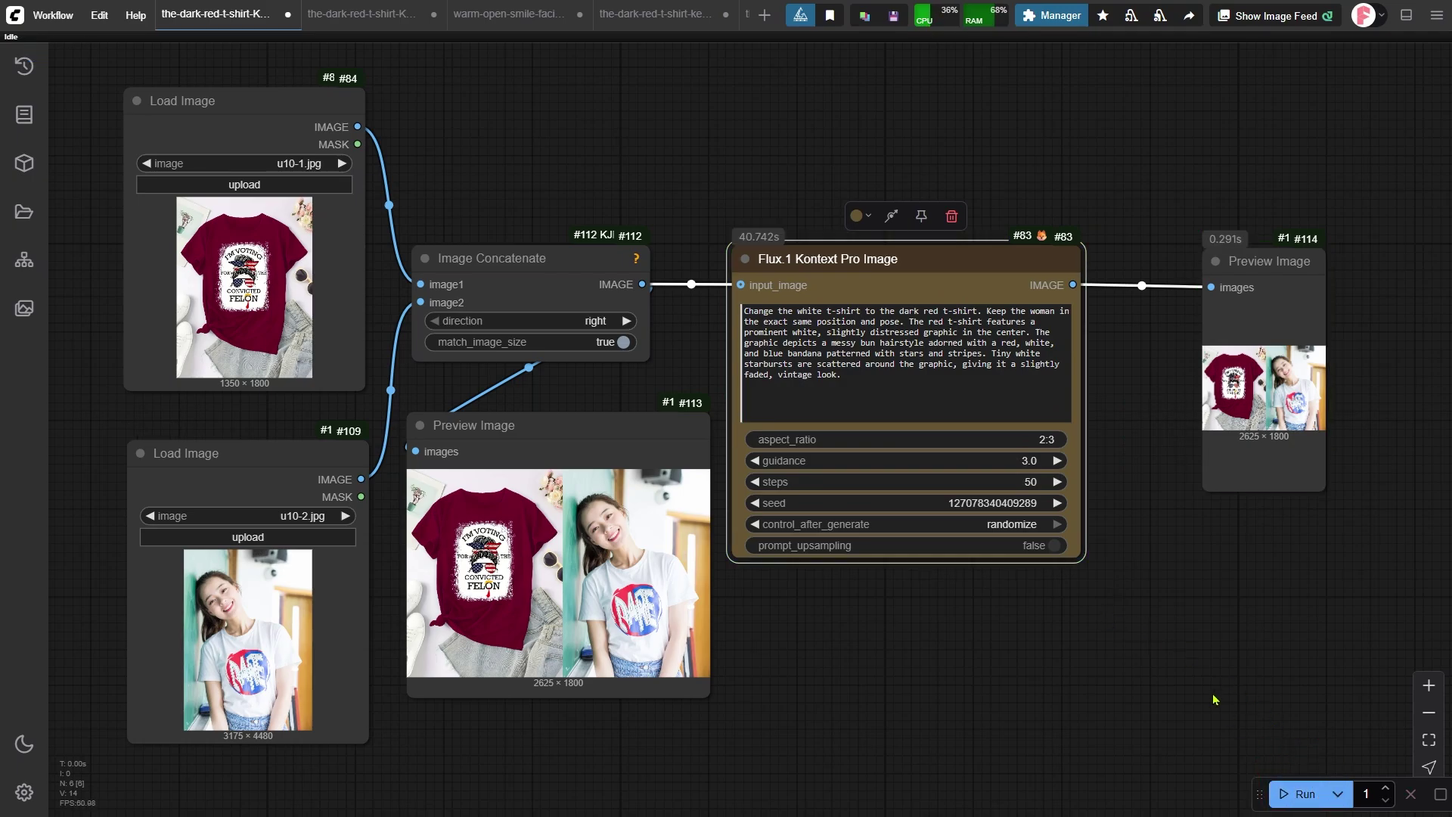
Place the generated red T-shirt preview next to the Flux node and enlarge it.
{"action": "left_click_drag", "start_coordinate": [1138, 644], "coordinate": [673, 584]}
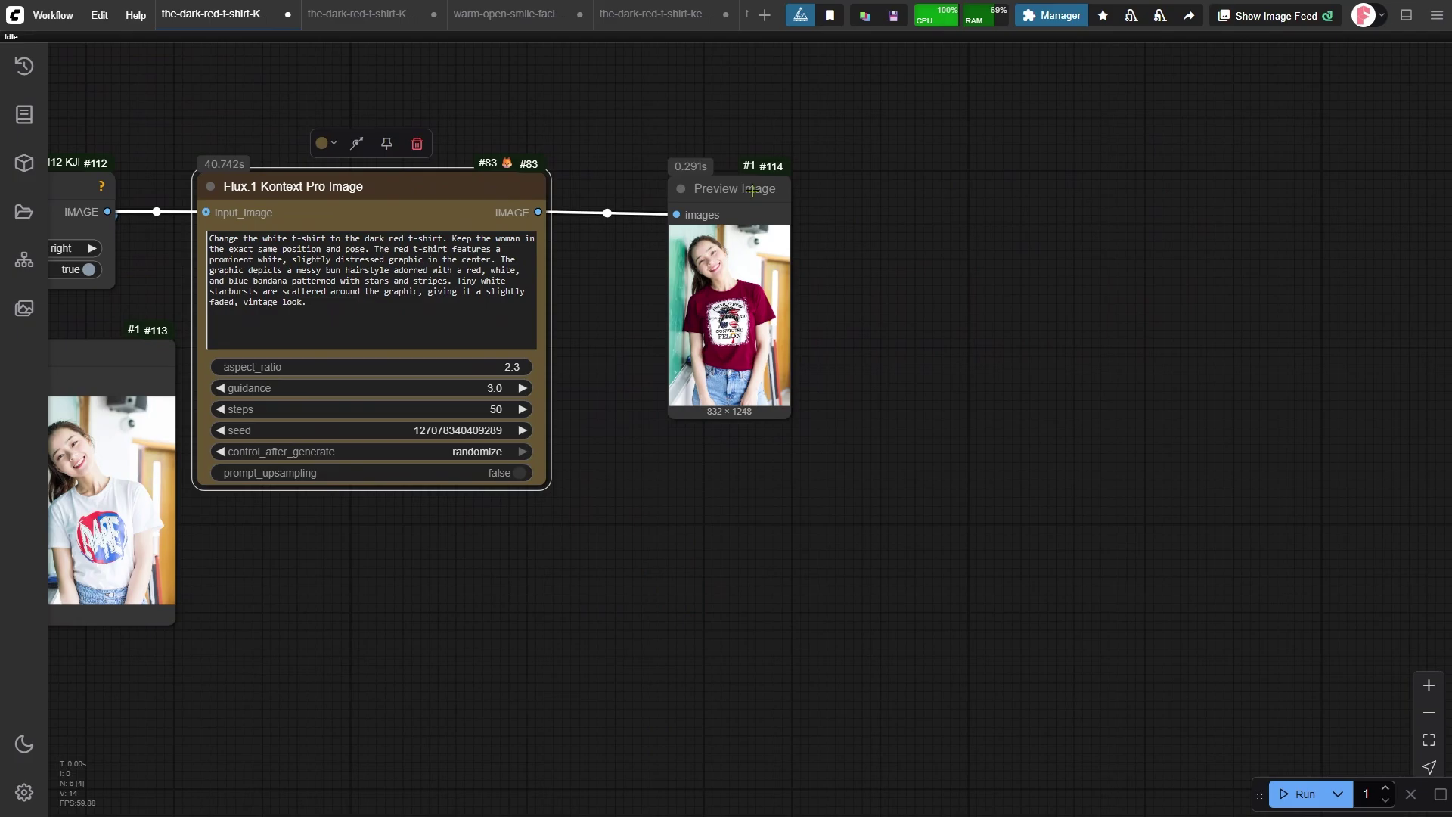
{"action": "left_click_drag", "start_coordinate": [753, 192], "coordinate": [670, 193]}
{"action": "left_click_drag", "start_coordinate": [704, 416], "coordinate": [1023, 721]}
{"action": "left_click_drag", "start_coordinate": [391, 565], "coordinate": [849, 519]}
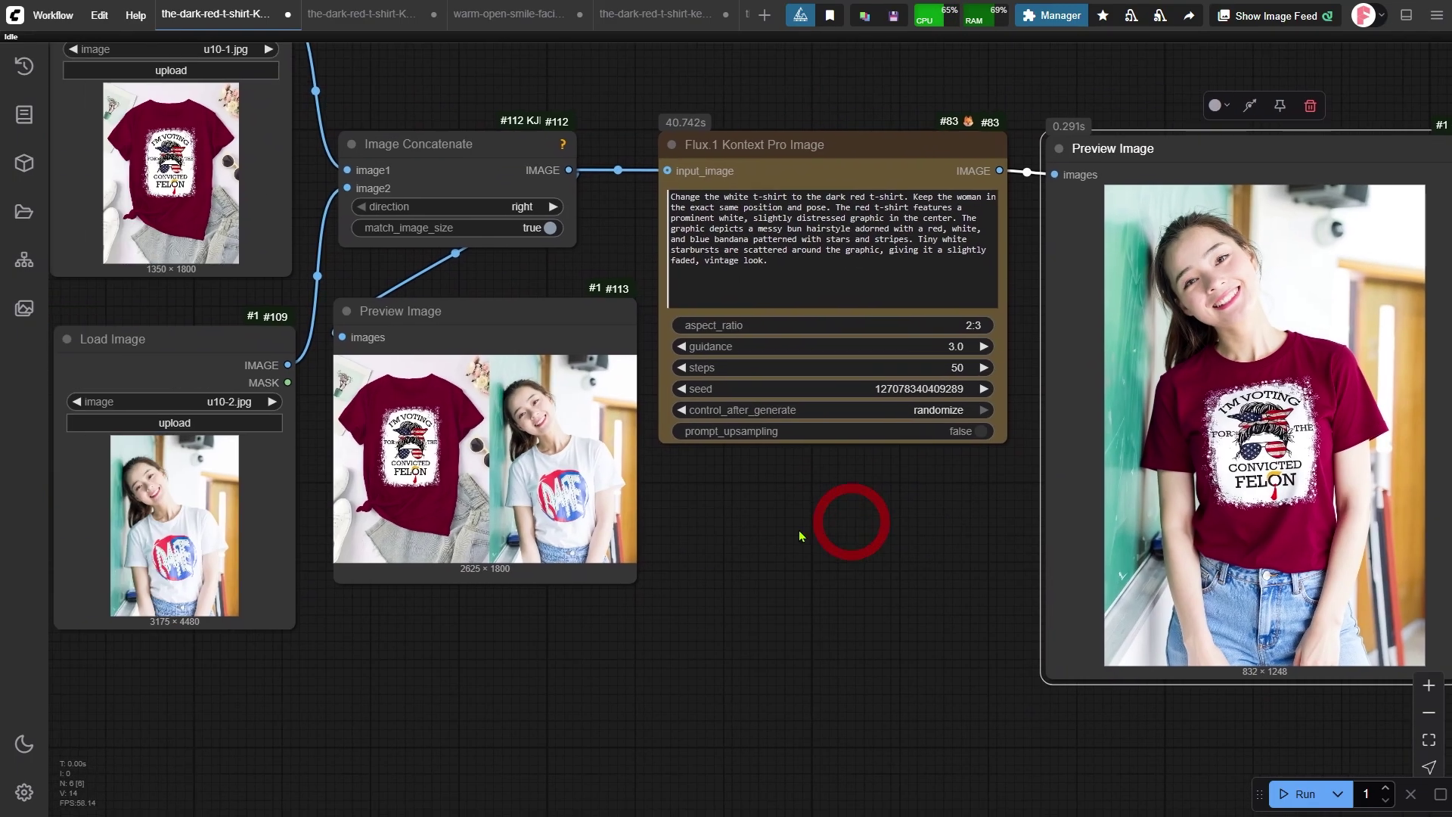
{"action": "scroll", "coordinate": [850, 519], "scroll_direction": "down", "scroll_amount": 3}
Move the original white T-shirt photo beside the result and enlarge it to match.
{"action": "left_click_drag", "start_coordinate": [336, 388], "coordinate": [1377, 298]}
{"action": "left_click_drag", "start_coordinate": [890, 560], "coordinate": [292, 558]}
{"action": "left_click_drag", "start_coordinate": [756, 269], "coordinate": [845, 223]}
{"action": "left_click_drag", "start_coordinate": [949, 455], "coordinate": [1112, 649]}
{"action": "left_click_drag", "start_coordinate": [900, 245], "coordinate": [893, 221]}
{"action": "left_click_drag", "start_coordinate": [1102, 618], "coordinate": [1128, 649]}
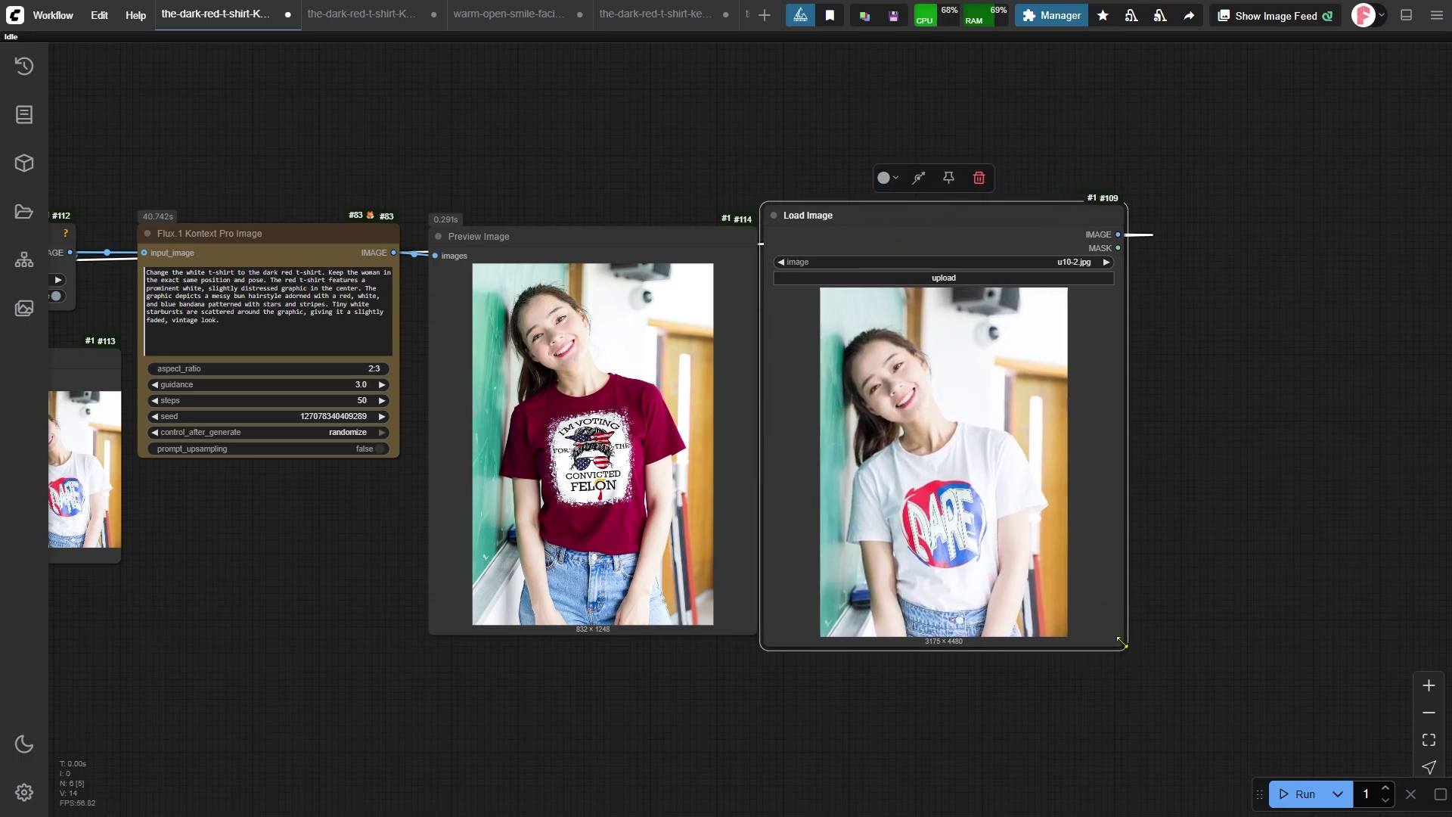
{"action": "left_click_drag", "start_coordinate": [970, 222], "coordinate": [965, 202]}
{"action": "left_click", "coordinate": [965, 202]}
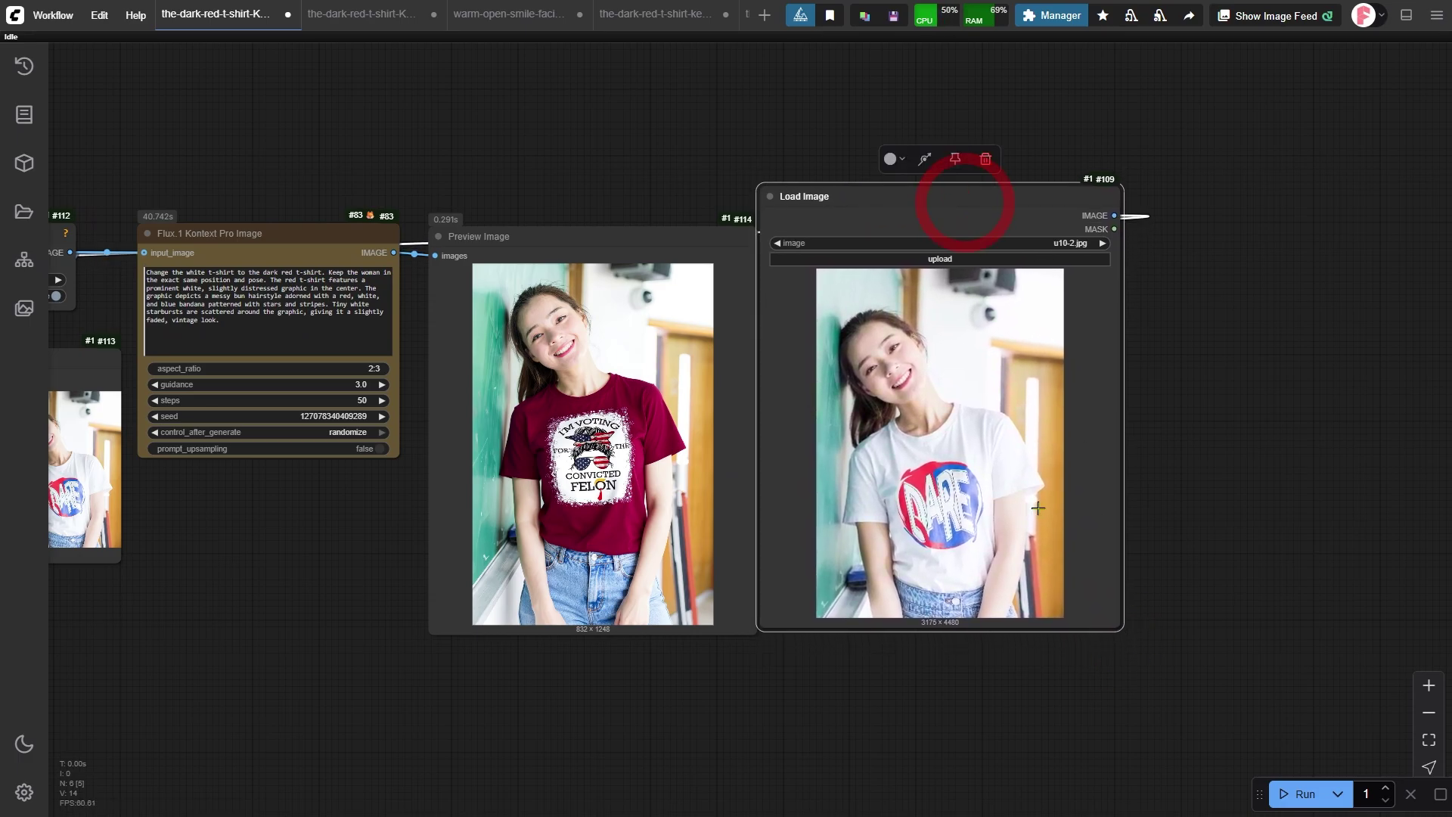
{"action": "scroll", "coordinate": [1158, 446], "scroll_direction": "up", "scroll_amount": 2}
{"action": "scroll", "coordinate": [1134, 430], "scroll_direction": "up", "scroll_amount": 1}
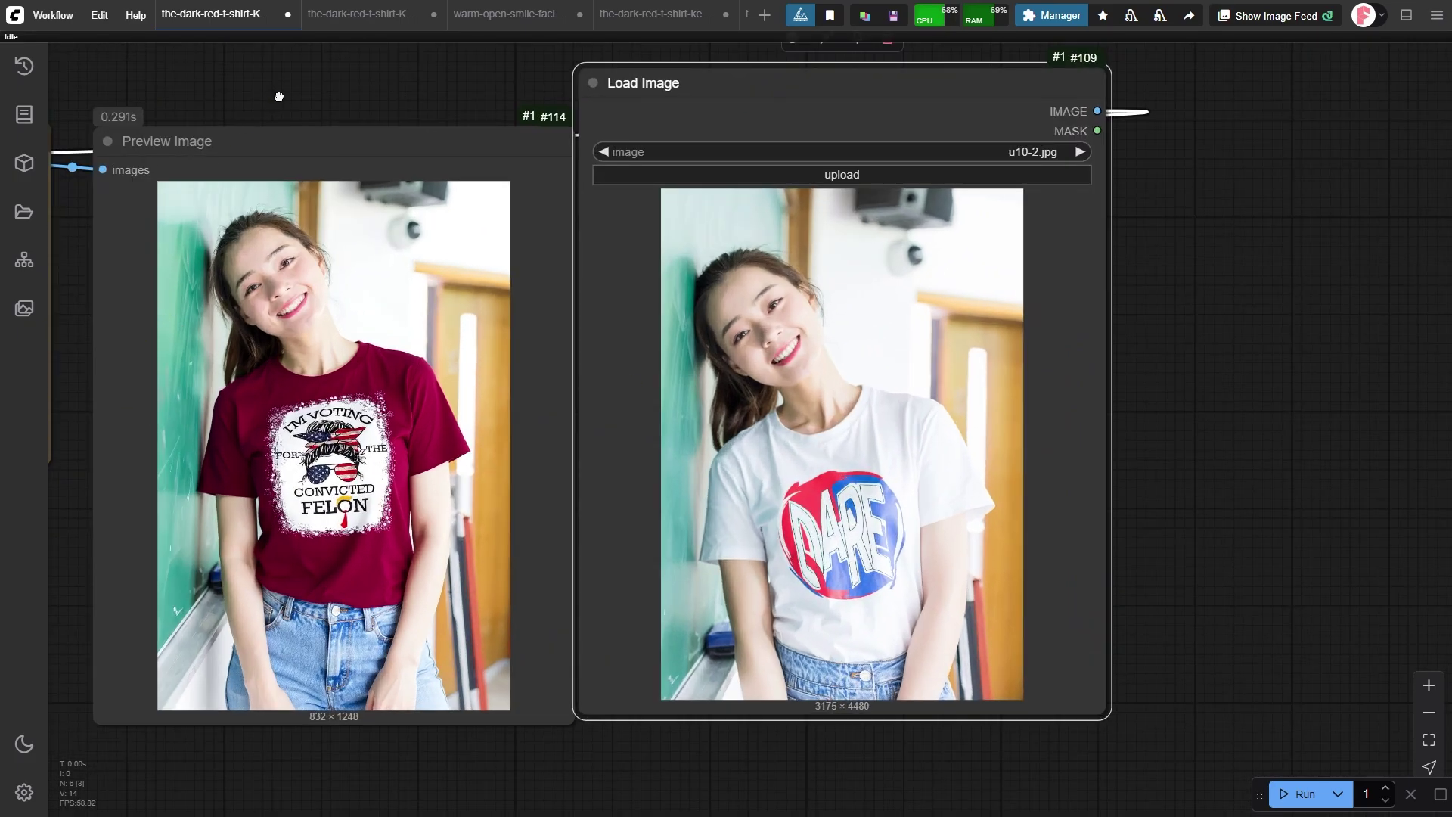
{"action": "left_click_drag", "start_coordinate": [279, 93], "coordinate": [340, 106]}
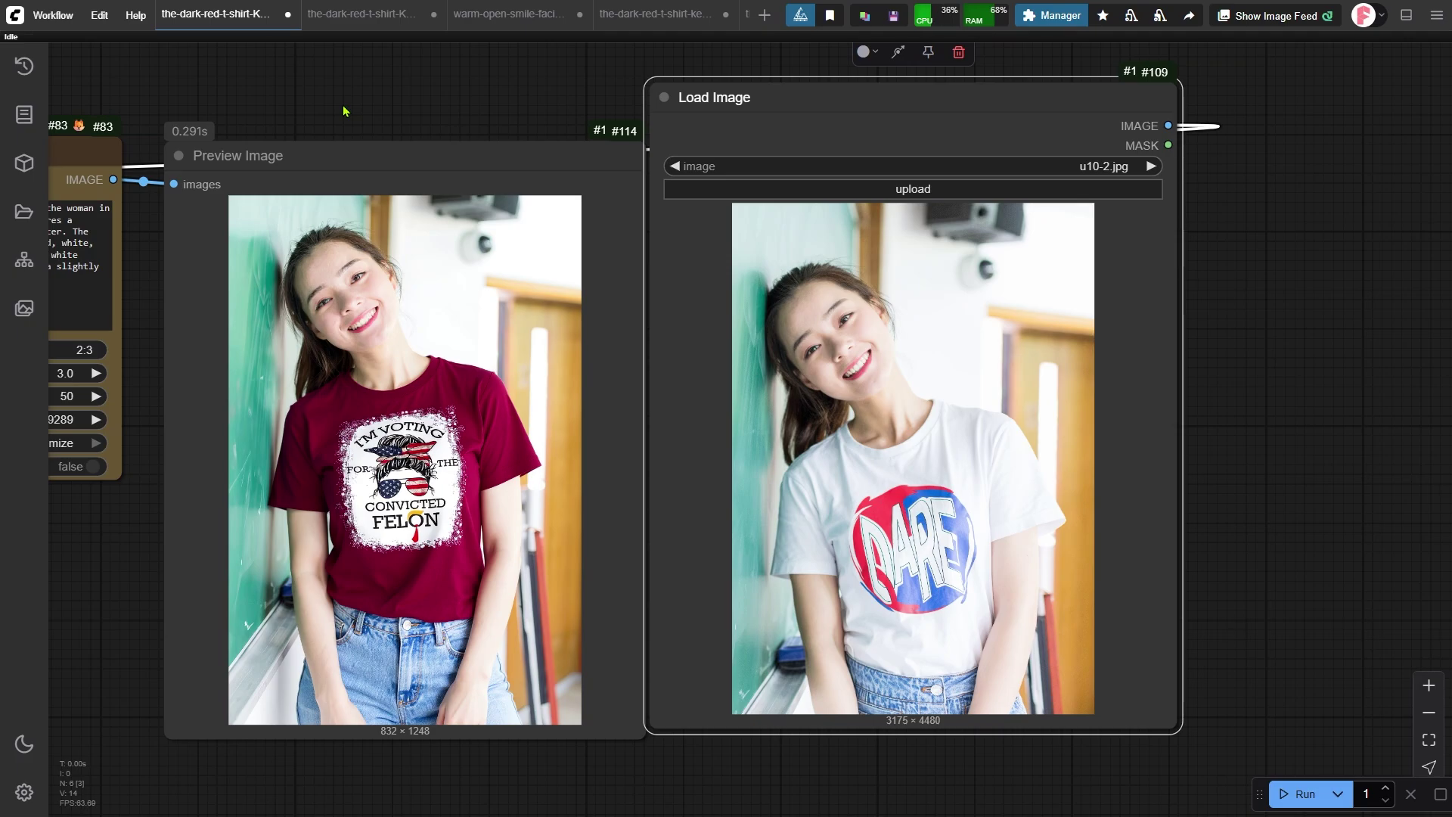
Move the girl photo node below the other nodes and shrink it back down.
{"action": "scroll", "coordinate": [590, 336], "scroll_direction": "down", "scroll_amount": 10}
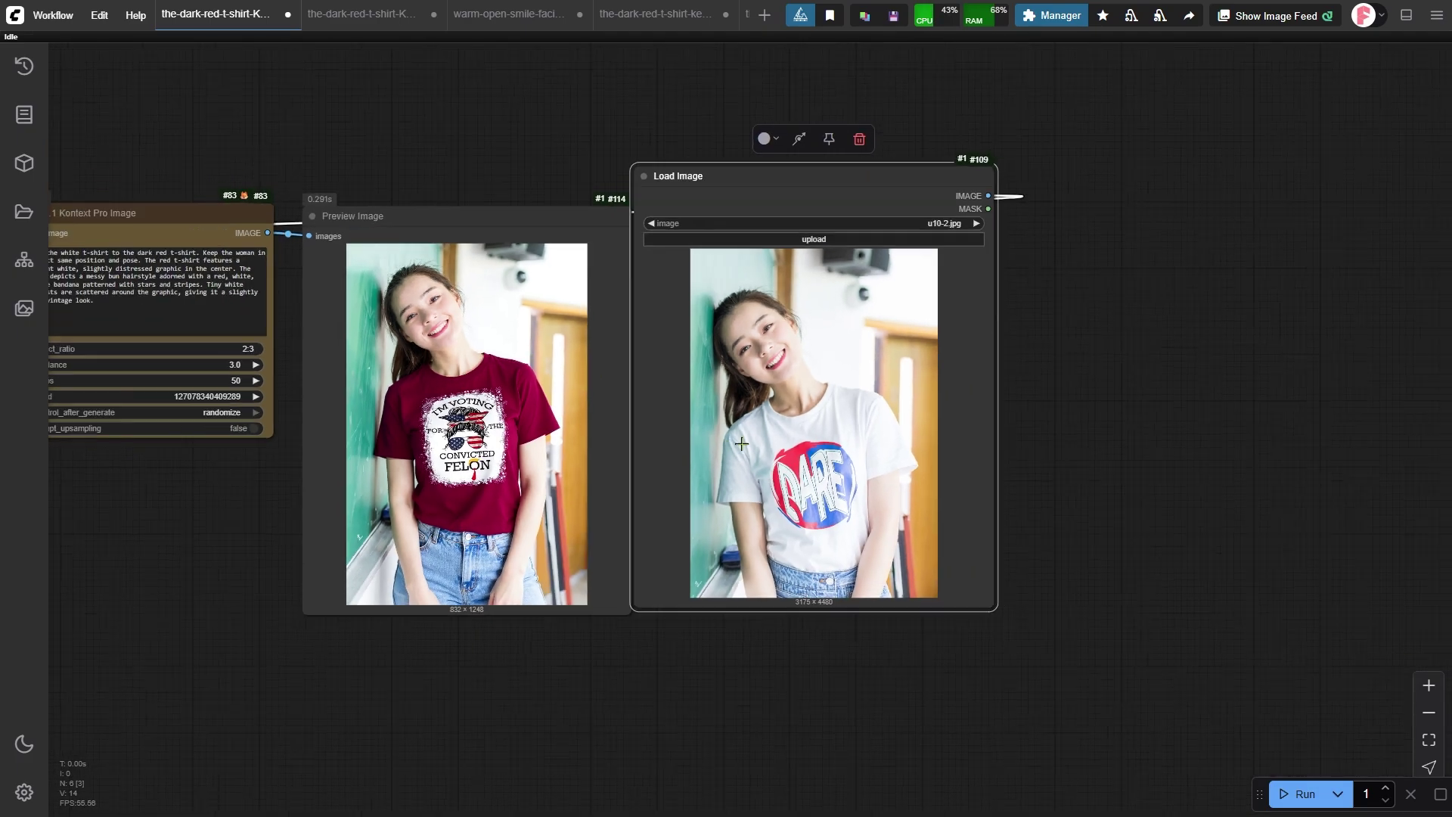
{"action": "left_click_drag", "start_coordinate": [825, 360], "coordinate": [391, 433]}
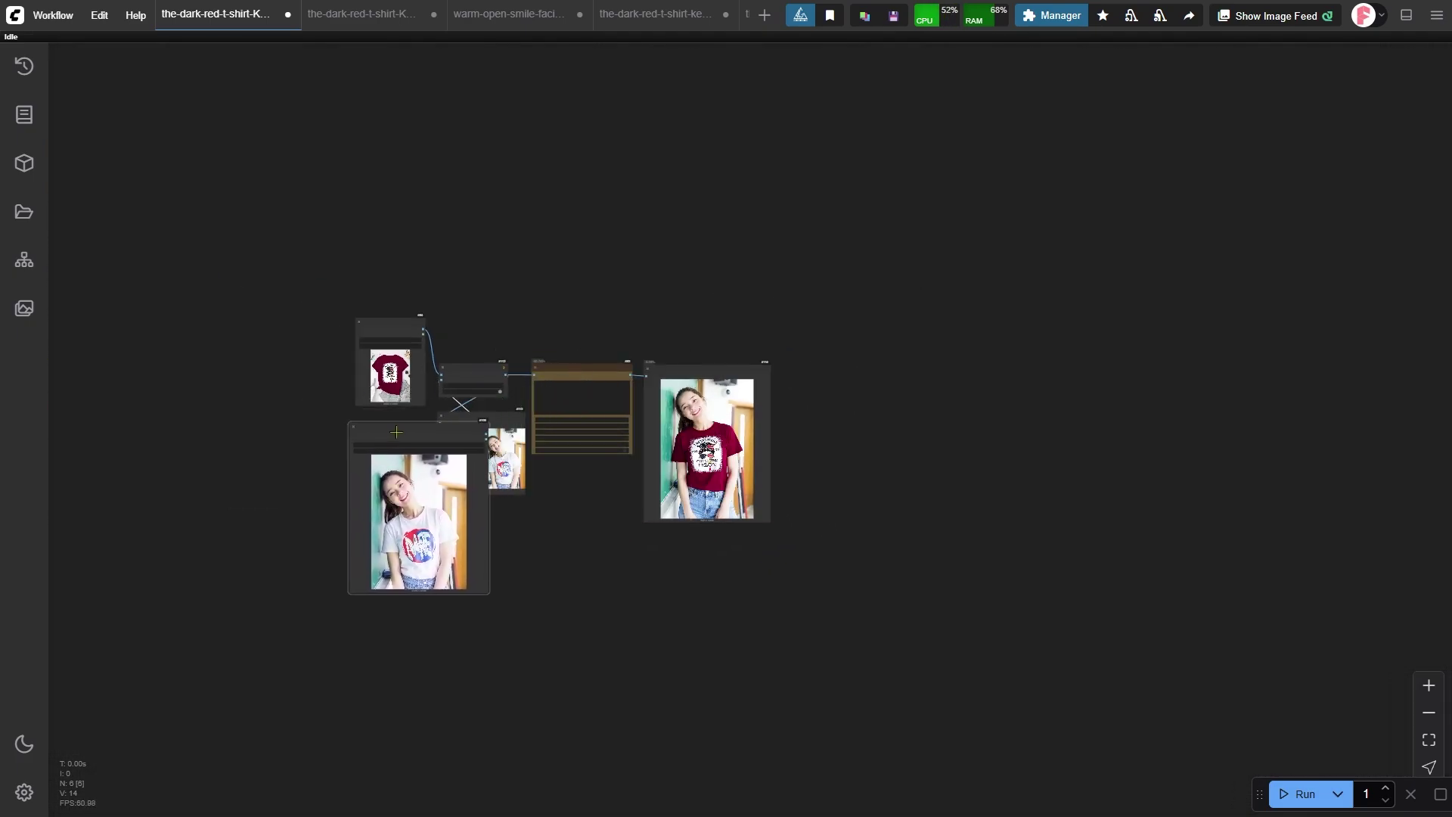
{"action": "left_click_drag", "start_coordinate": [488, 592], "coordinate": [421, 499]}
Place the red T-shirt product photo right of the output and enlarge it.
{"action": "left_click_drag", "start_coordinate": [408, 346], "coordinate": [816, 351]}
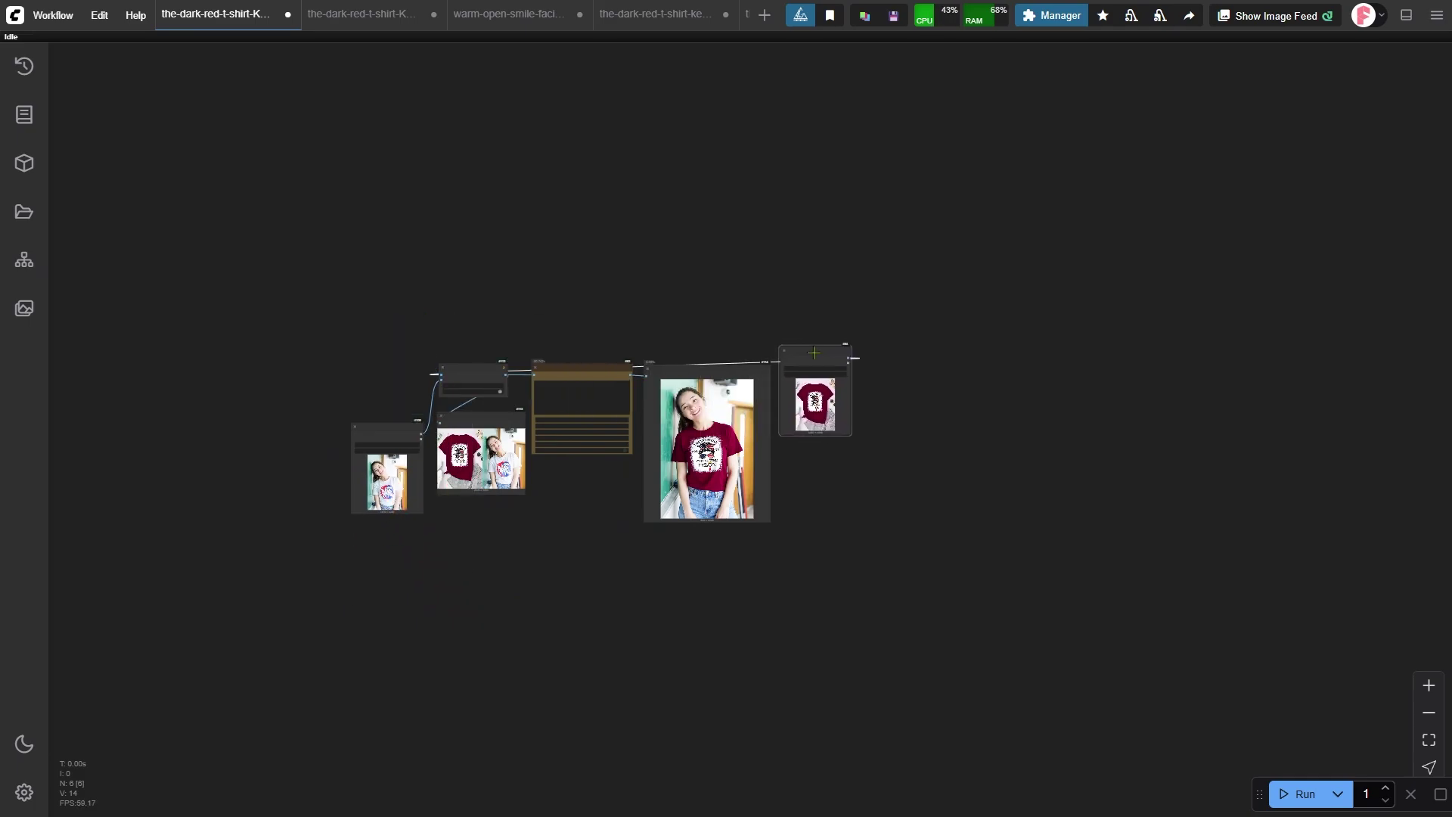
{"action": "scroll", "coordinate": [629, 454], "scroll_direction": "up", "scroll_amount": 10}
{"action": "left_click_drag", "start_coordinate": [655, 358], "coordinate": [849, 669]}
{"action": "left_click_drag", "start_coordinate": [948, 515], "coordinate": [1165, 522]}
{"action": "scroll", "coordinate": [538, 725], "scroll_direction": "up", "scroll_amount": 2}
{"action": "left_click_drag", "start_coordinate": [418, 711], "coordinate": [460, 813]}
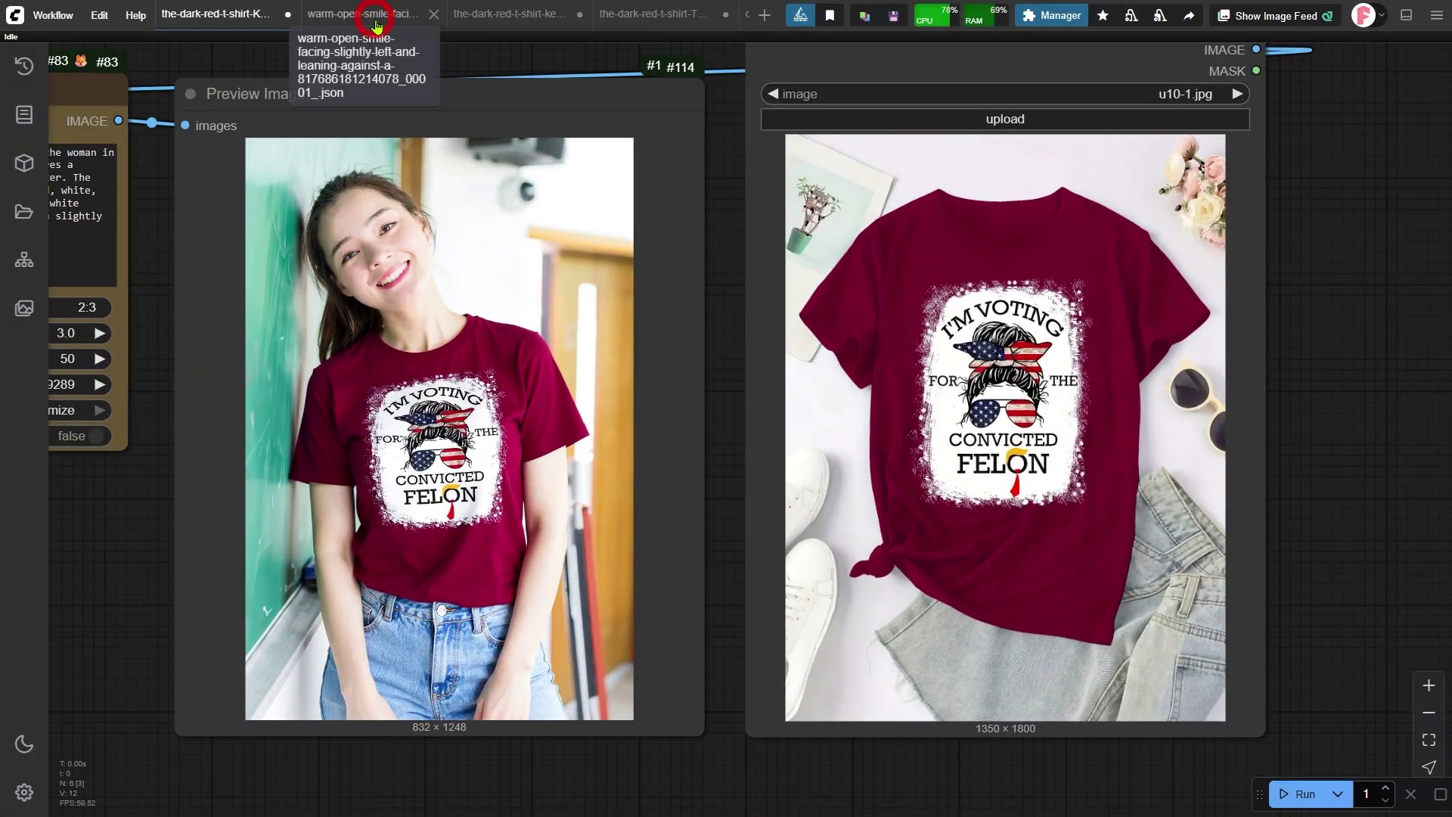
Switch to the warm-open-smile workflow and highlight the first two prompt lines.
{"action": "left_click", "coordinate": [363, 16]}
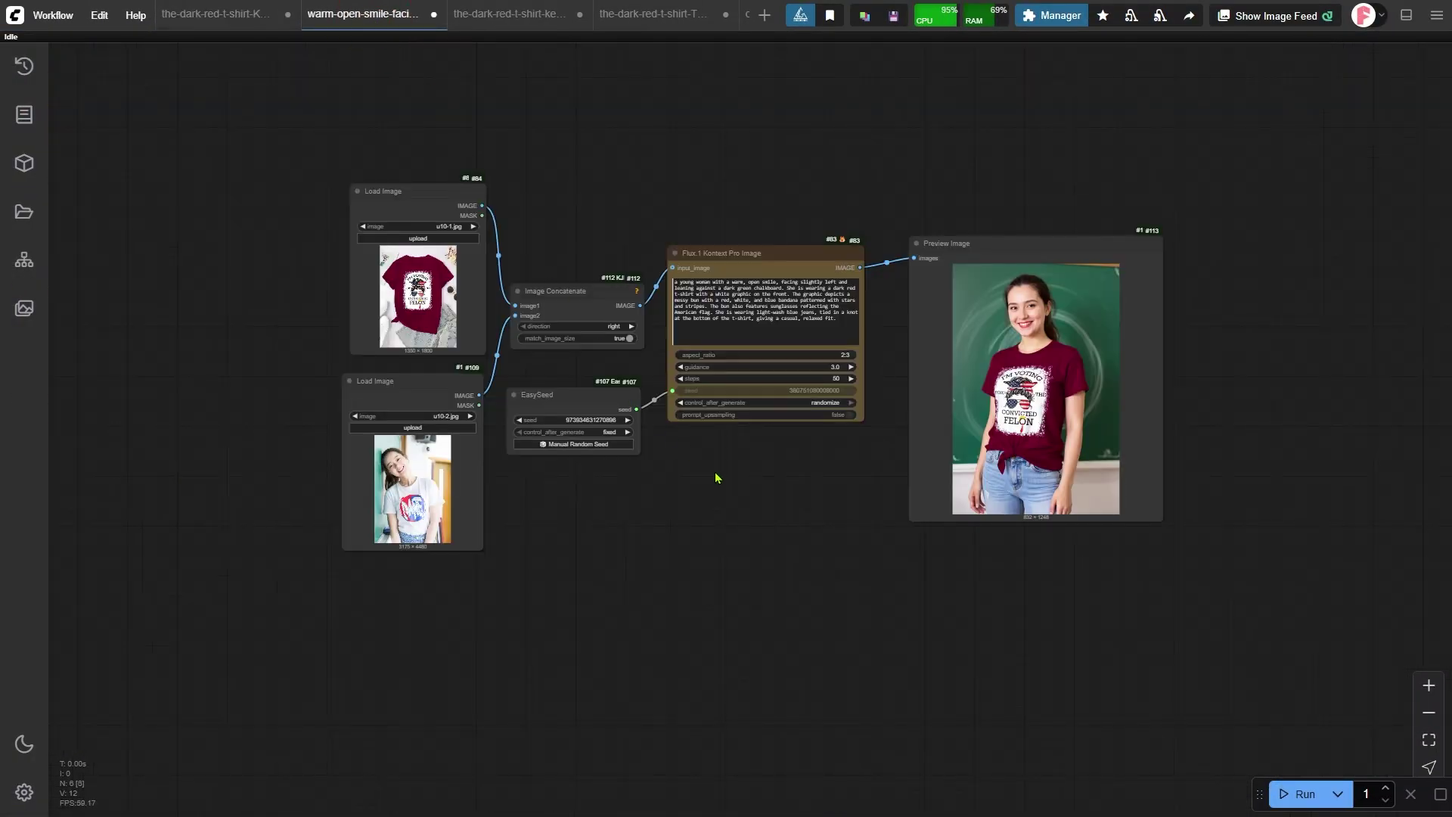
{"action": "scroll", "coordinate": [862, 476], "scroll_direction": "up", "scroll_amount": 5}
{"action": "left_click_drag", "start_coordinate": [714, 483], "coordinate": [665, 420]}
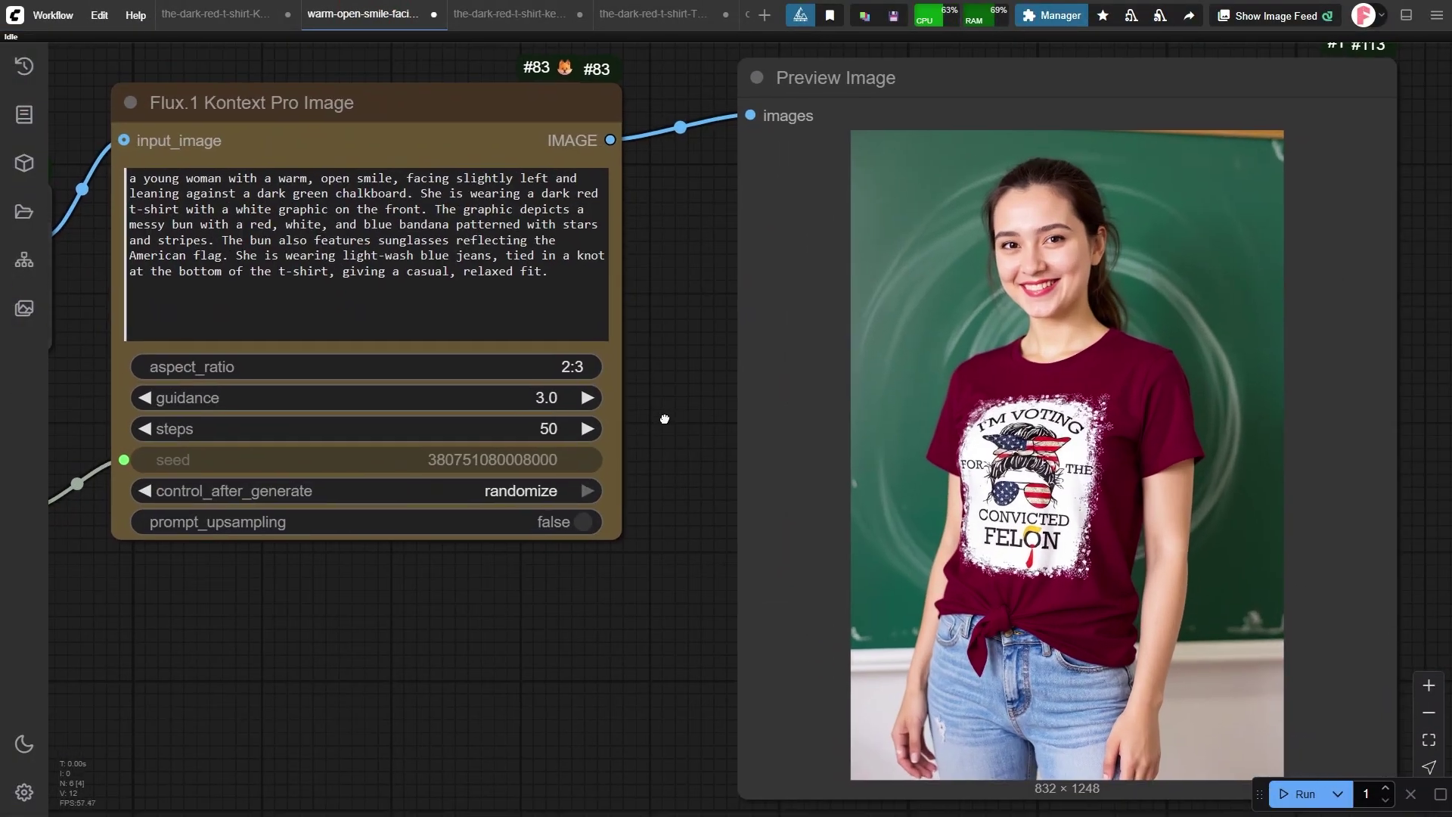
{"action": "scroll", "coordinate": [665, 419], "scroll_direction": "up", "scroll_amount": 3}
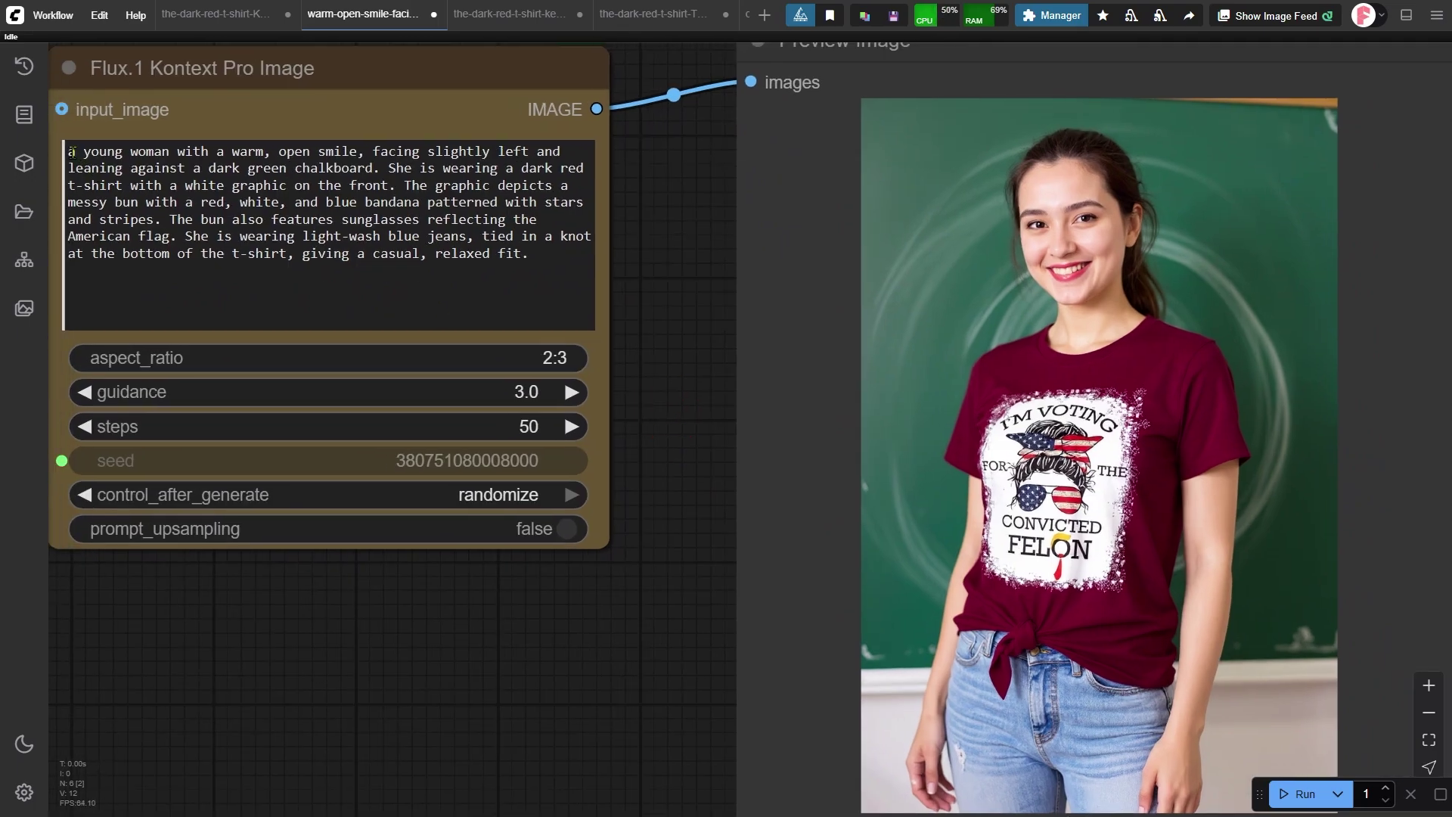
{"action": "left_click_drag", "start_coordinate": [70, 151], "coordinate": [387, 168]}
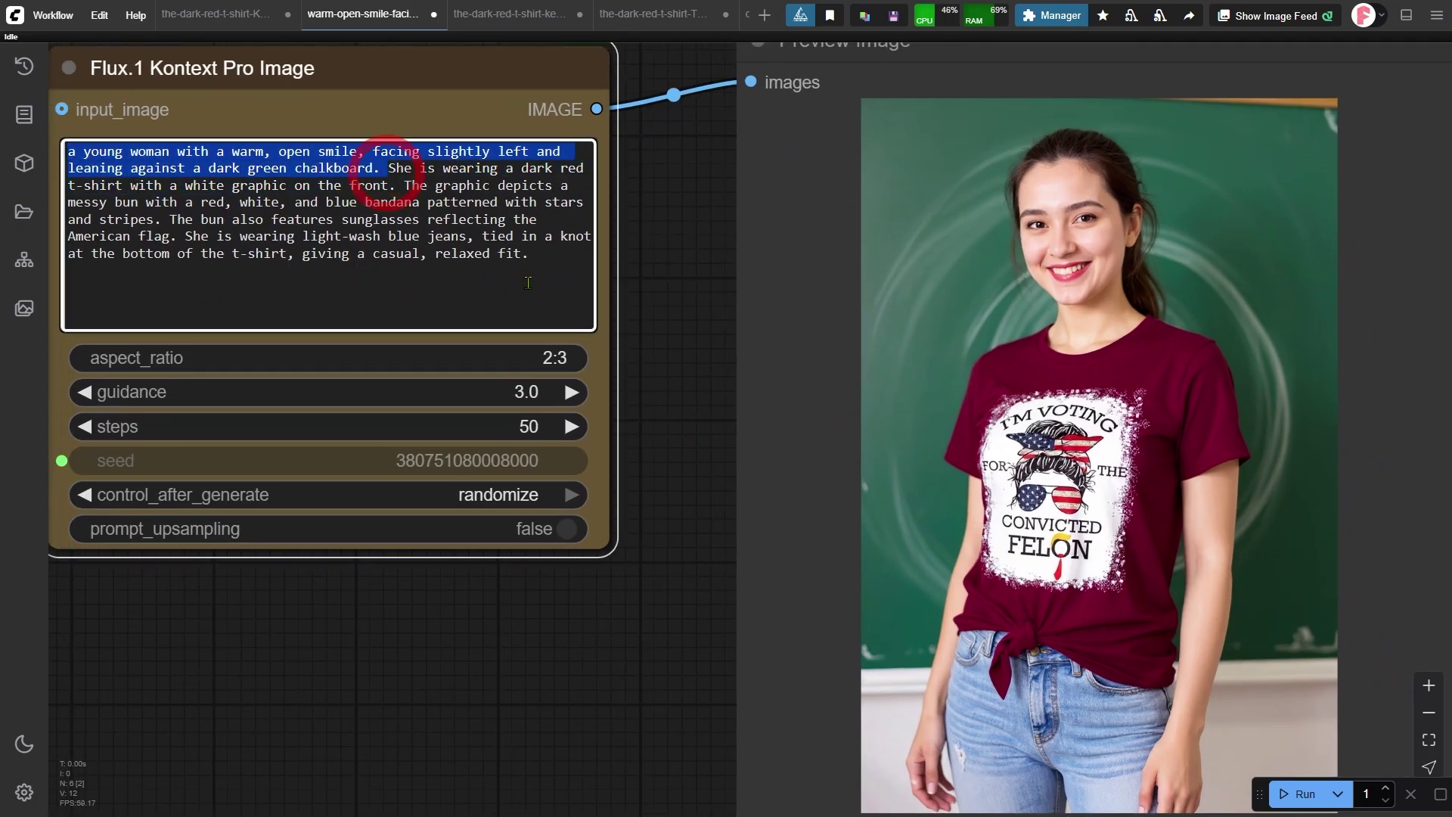
{"action": "scroll", "coordinate": [655, 371], "scroll_direction": "down", "scroll_amount": 6}
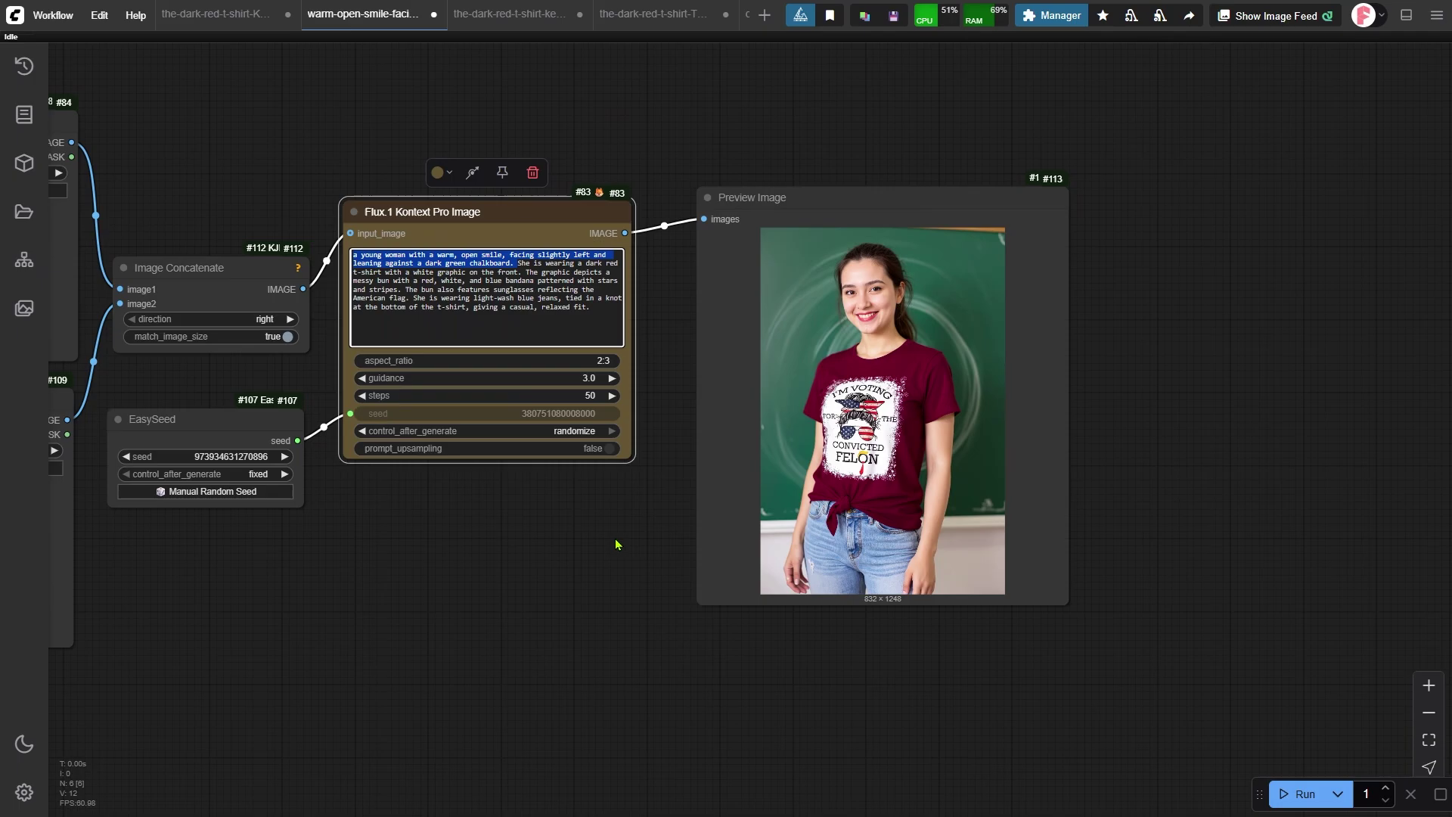
{"action": "scroll", "coordinate": [616, 544], "scroll_direction": "down", "scroll_amount": 3}
Move the original girl photo beside the generated result and enlarge it.
{"action": "left_click_drag", "start_coordinate": [148, 428], "coordinate": [1046, 266]}
{"action": "left_click_drag", "start_coordinate": [1096, 532], "coordinate": [762, 590]}
{"action": "left_click_drag", "start_coordinate": [794, 484], "coordinate": [885, 626]}
{"action": "scroll", "coordinate": [745, 584], "scroll_direction": "up", "scroll_amount": 7}
{"action": "left_click_drag", "start_coordinate": [401, 755], "coordinate": [574, 774]}
{"action": "scroll", "coordinate": [549, 764], "scroll_direction": "up", "scroll_amount": 2}
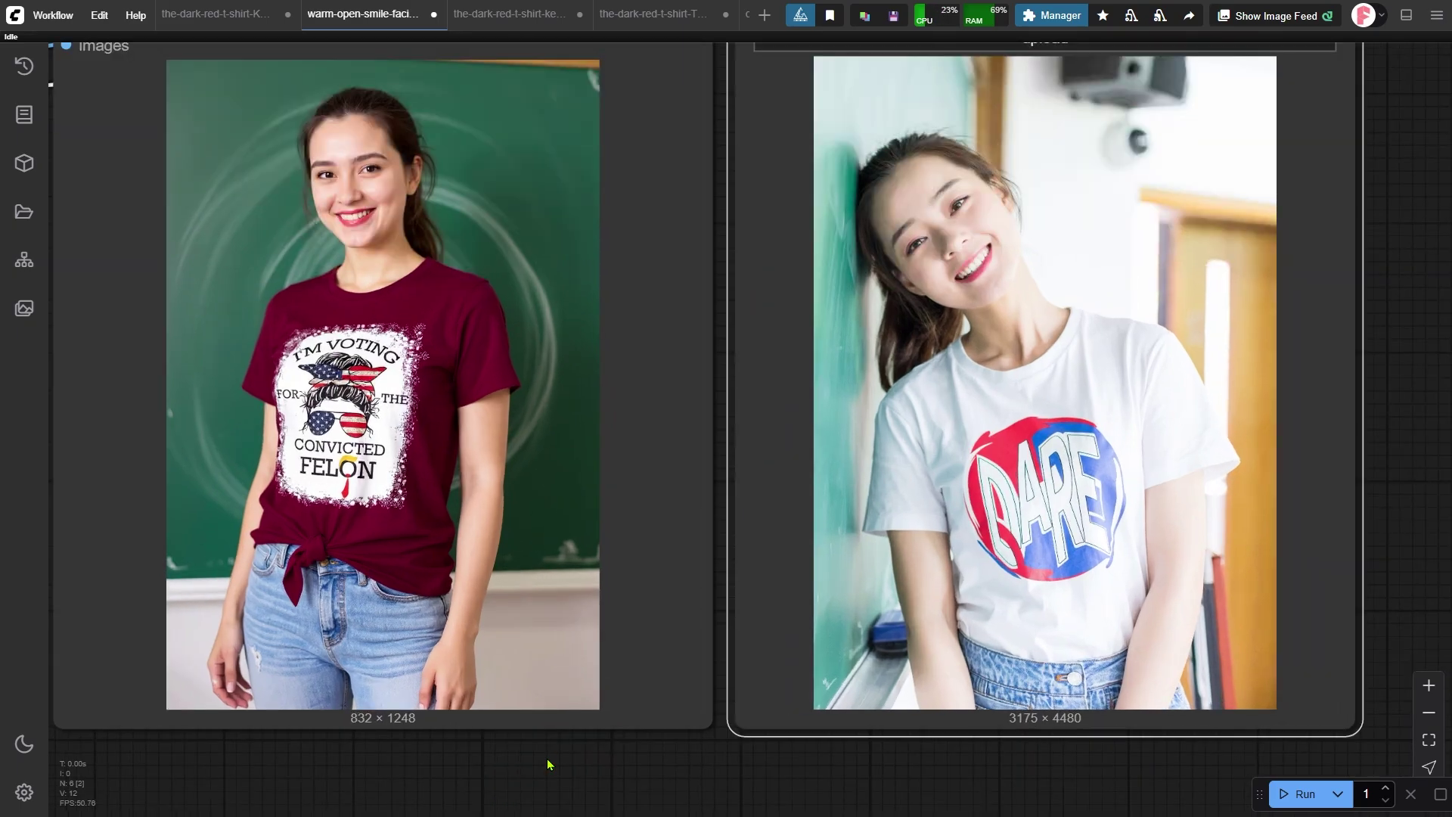
{"action": "left_click", "coordinate": [718, 474]}
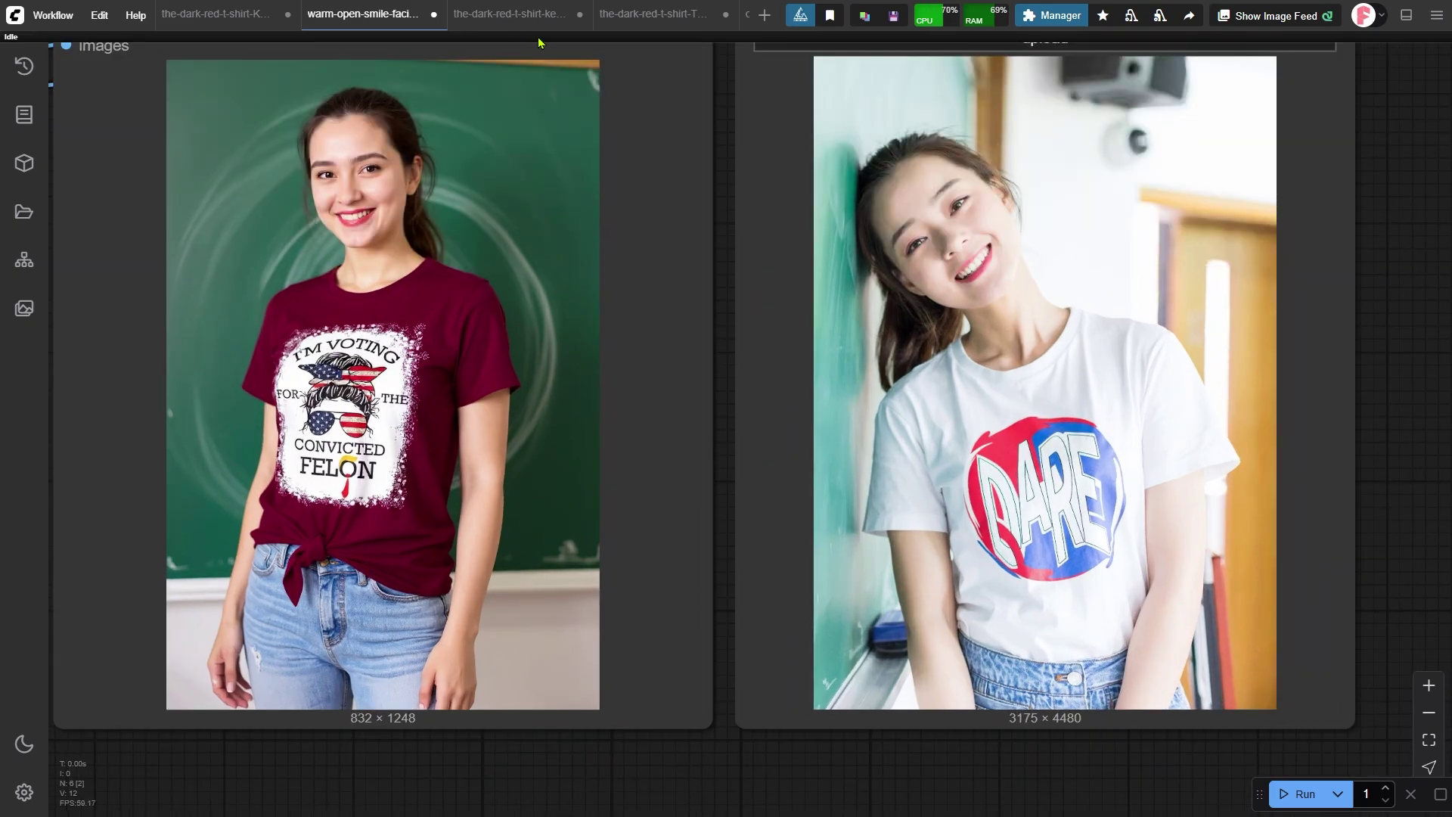
Switch to the detailed-graphic dark red t-shirt workflow and select its entire Flux Kontext prompt.
{"action": "left_click", "coordinate": [522, 13]}
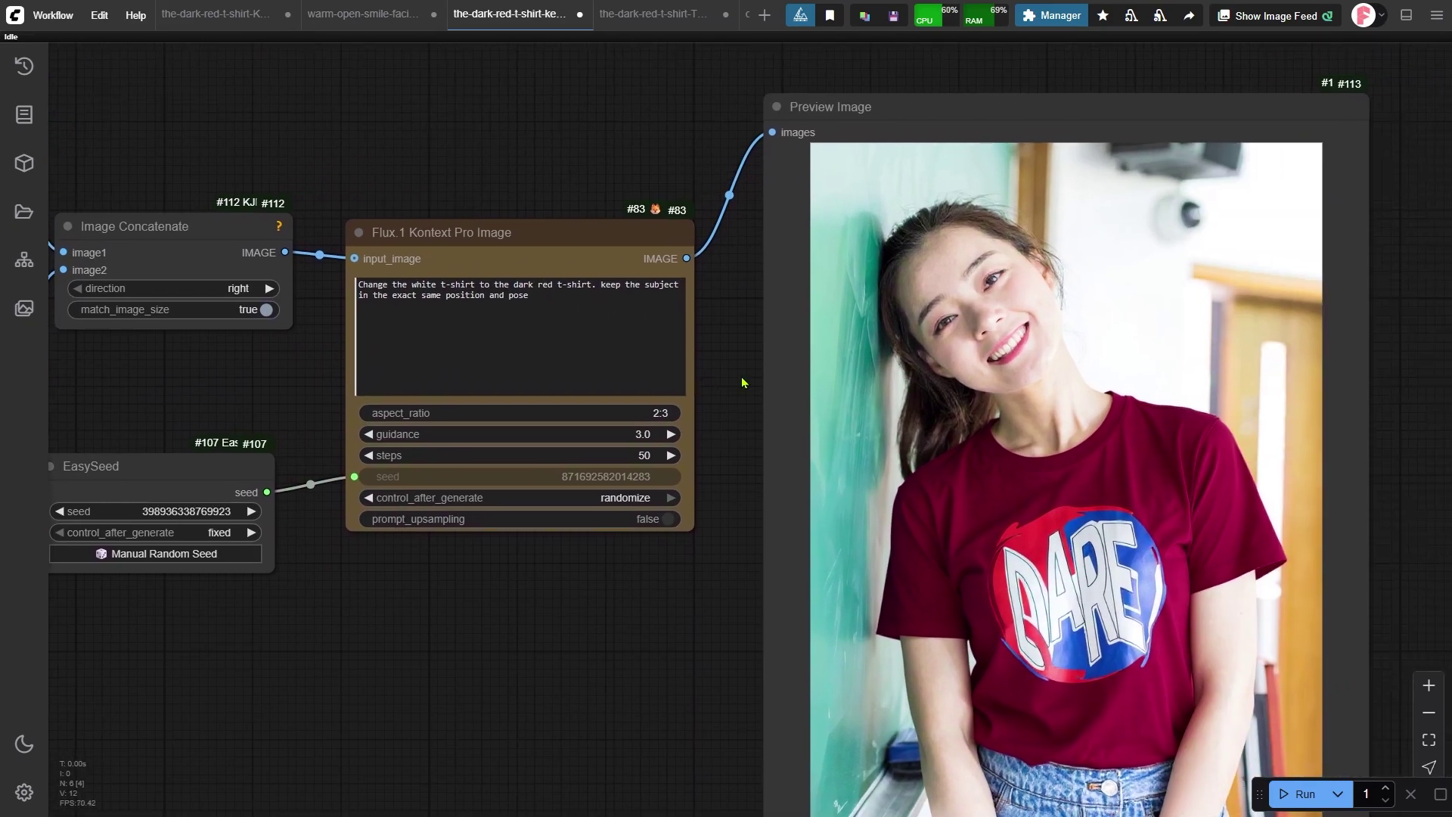
{"action": "scroll", "coordinate": [743, 382], "scroll_direction": "up", "scroll_amount": 3}
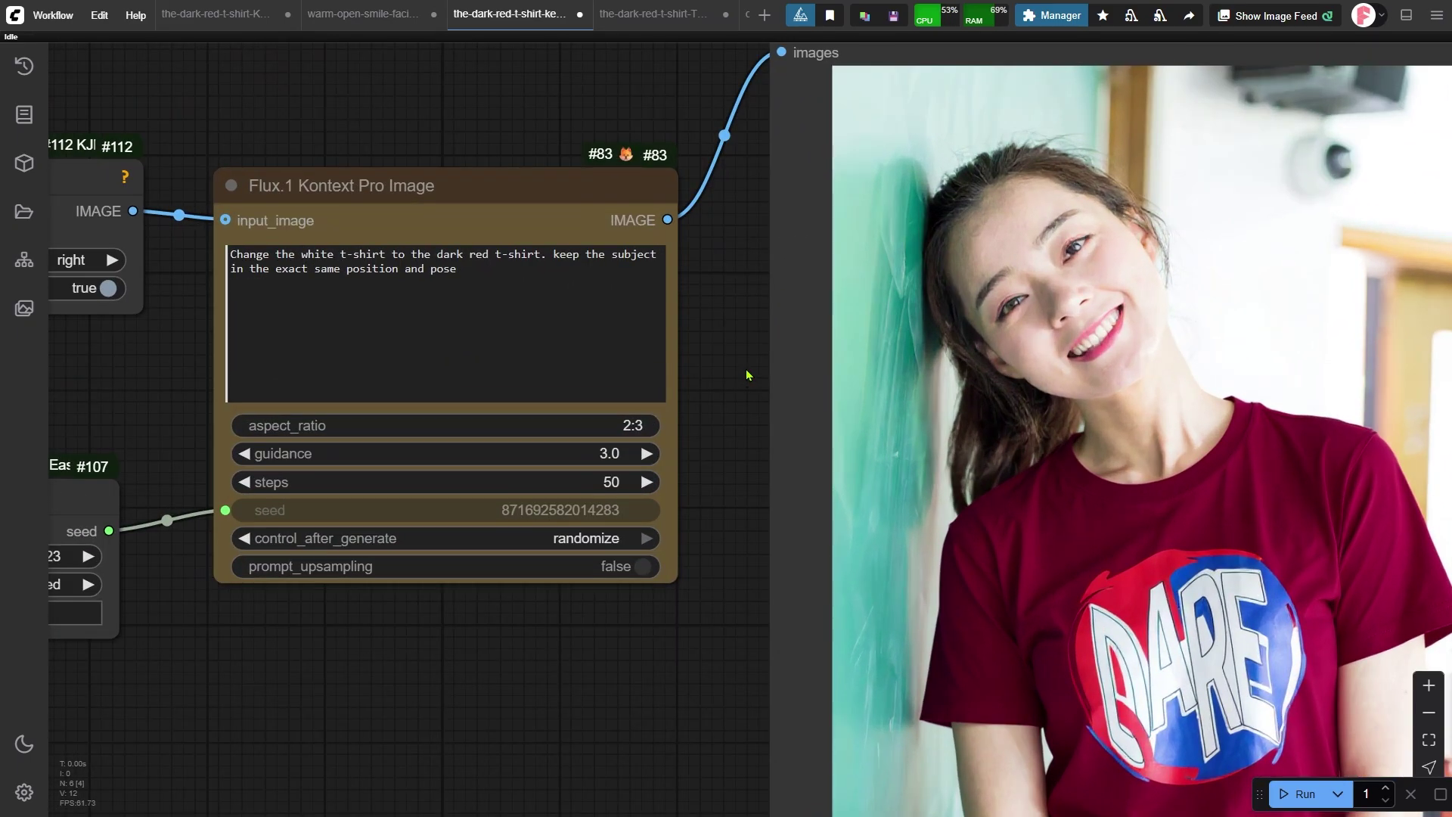
{"action": "left_click_drag", "start_coordinate": [745, 370], "coordinate": [603, 302]}
{"action": "scroll", "coordinate": [605, 306], "scroll_direction": "down", "scroll_amount": 2}
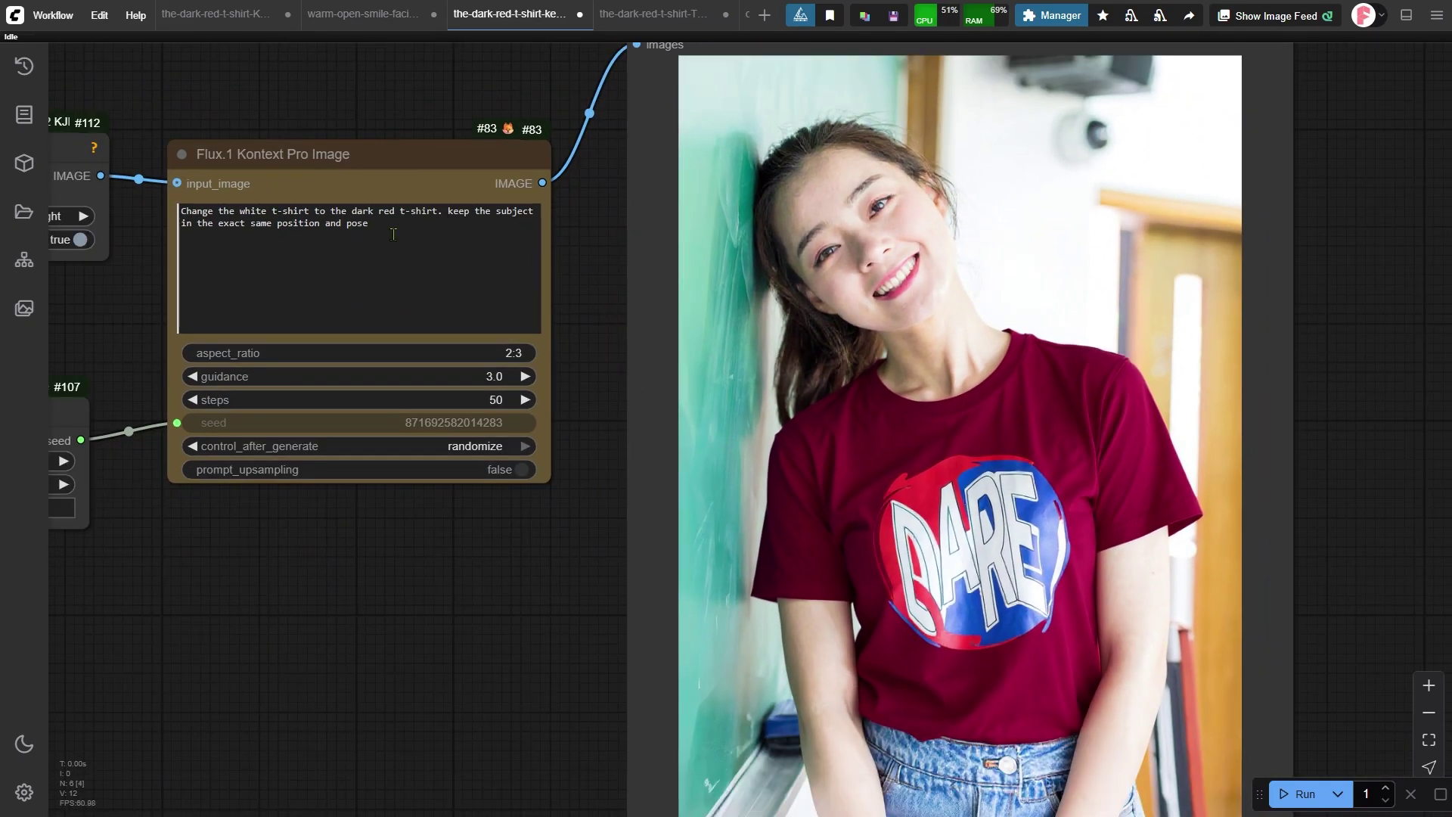
{"action": "left_click", "coordinate": [393, 235]}
{"action": "key", "text": "ctrl+a"}
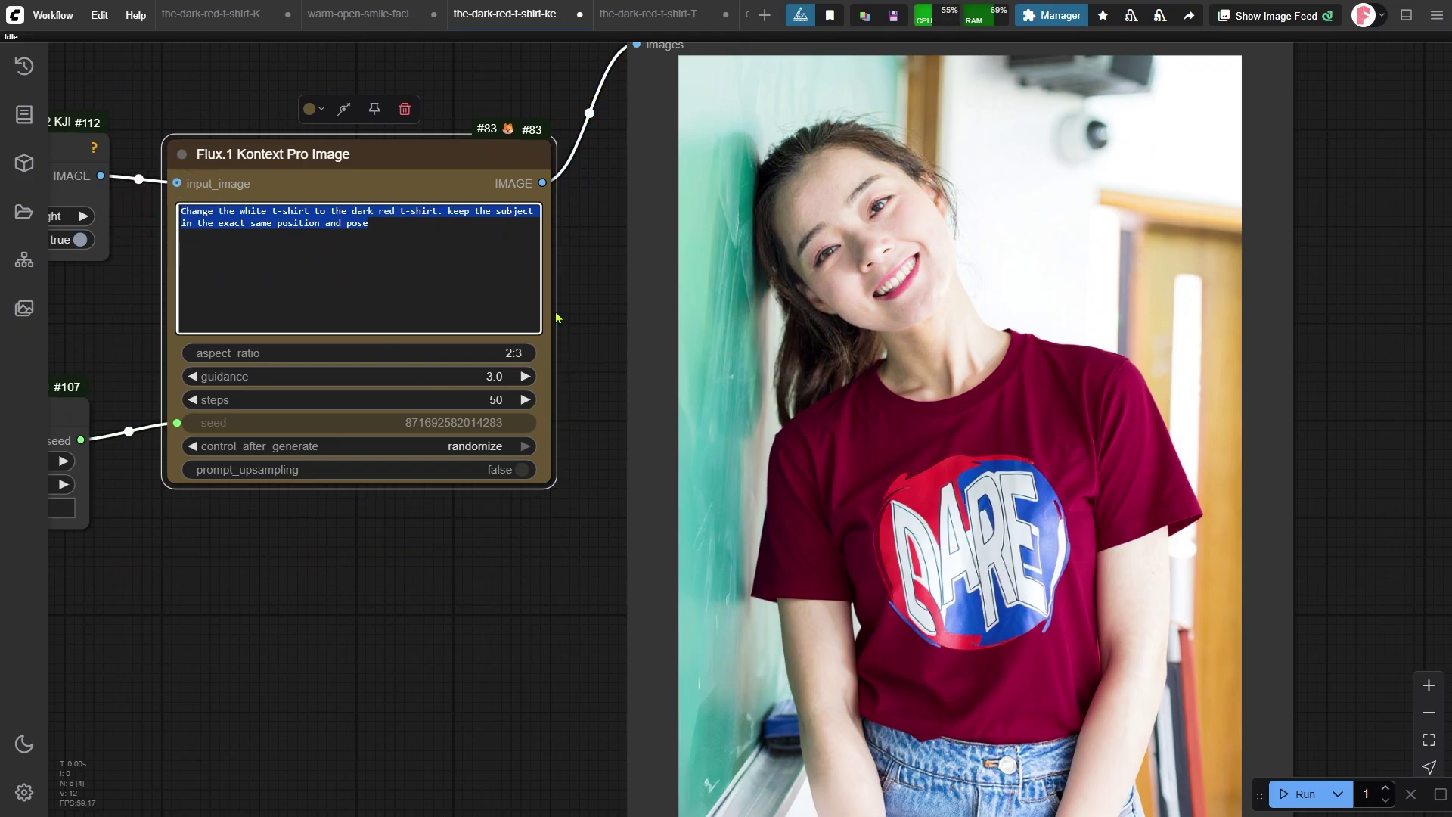
{"action": "left_click_drag", "start_coordinate": [558, 551], "coordinate": [331, 428]}
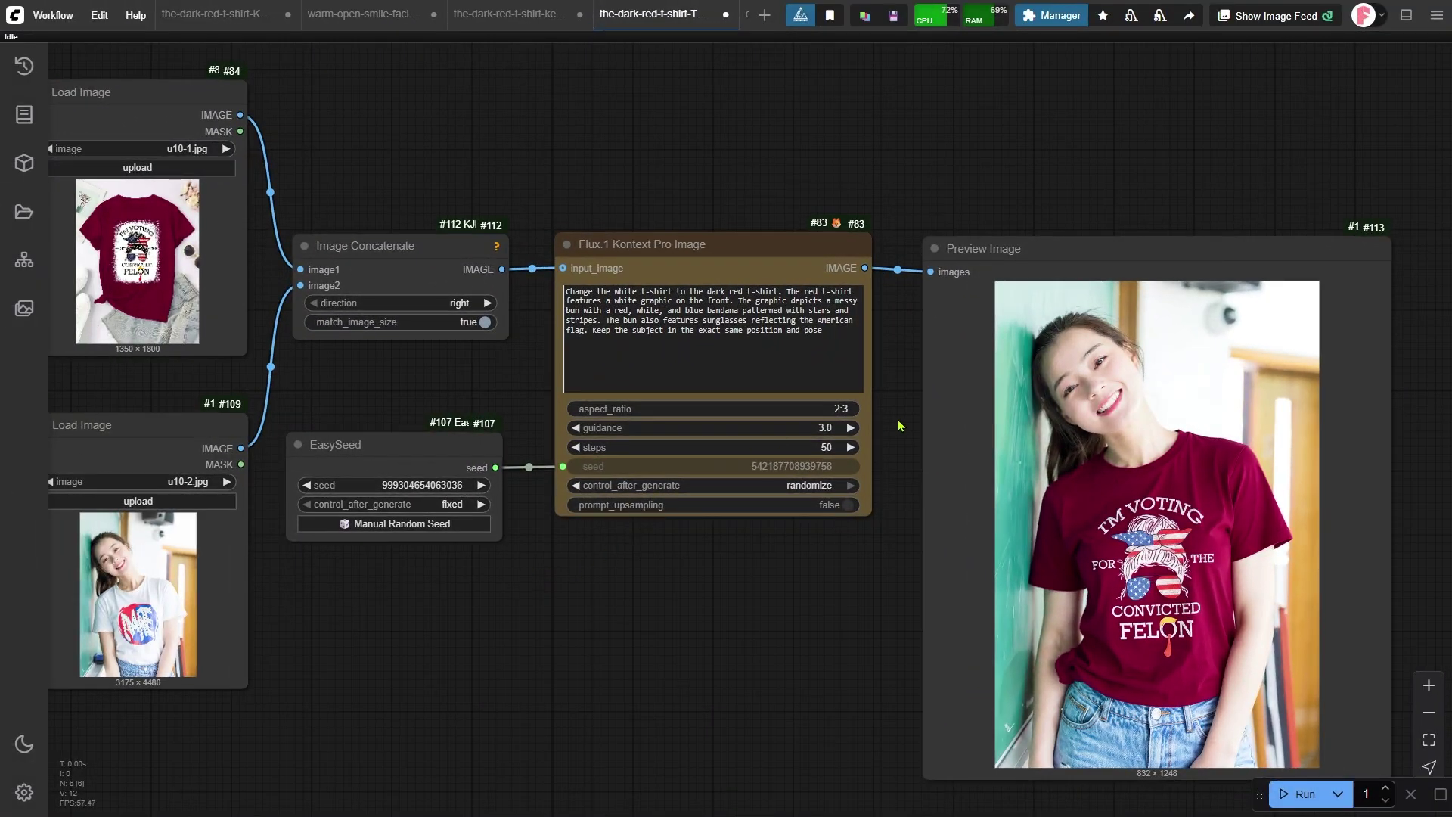
Move the shirt Load Image node beside the preview and enlarge it to match.
{"action": "left_click_drag", "start_coordinate": [901, 426], "coordinate": [541, 424]}
{"action": "scroll", "coordinate": [545, 424], "scroll_direction": "up", "scroll_amount": 4}
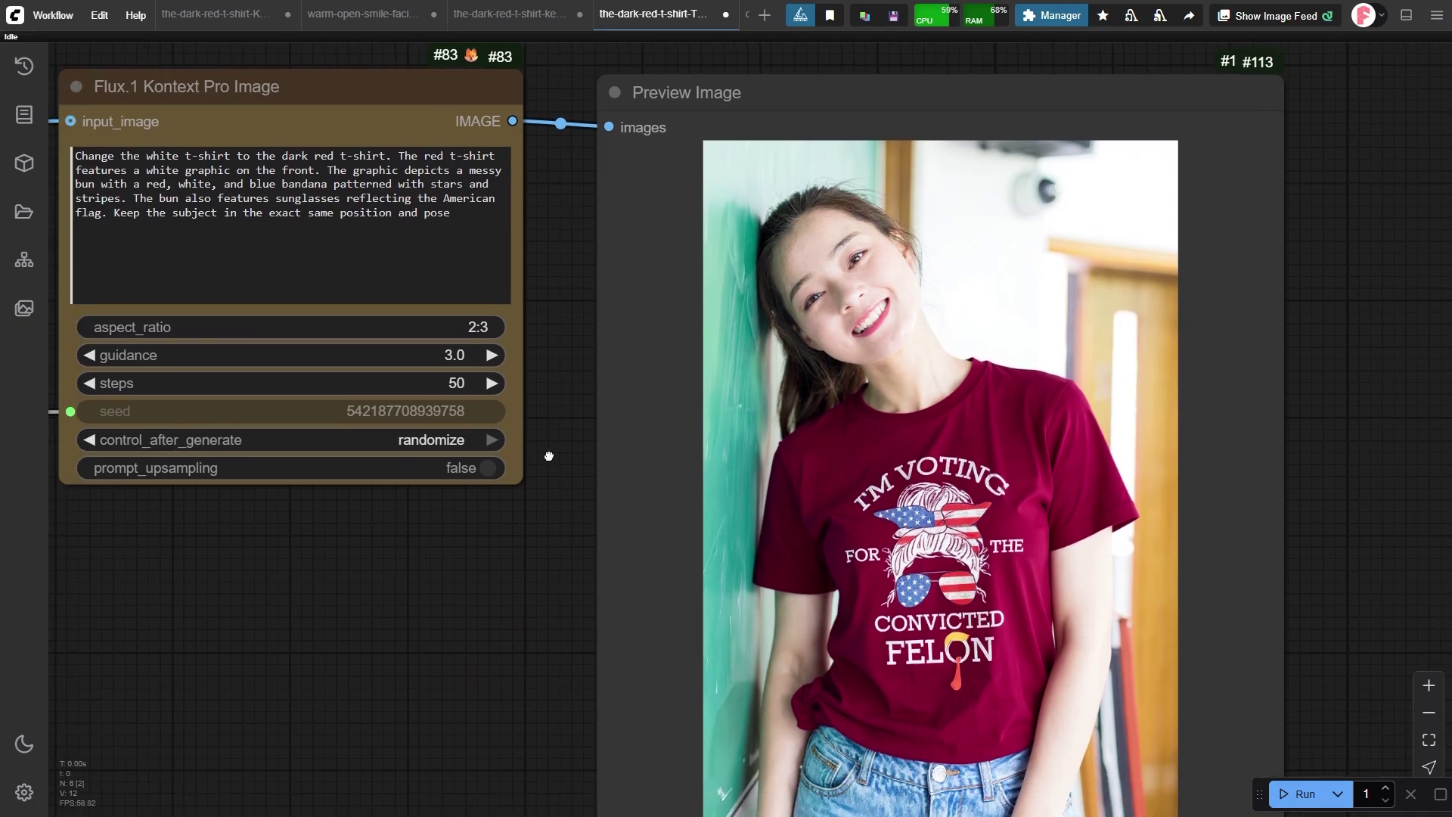
{"action": "scroll", "coordinate": [549, 456], "scroll_direction": "down", "scroll_amount": 8}
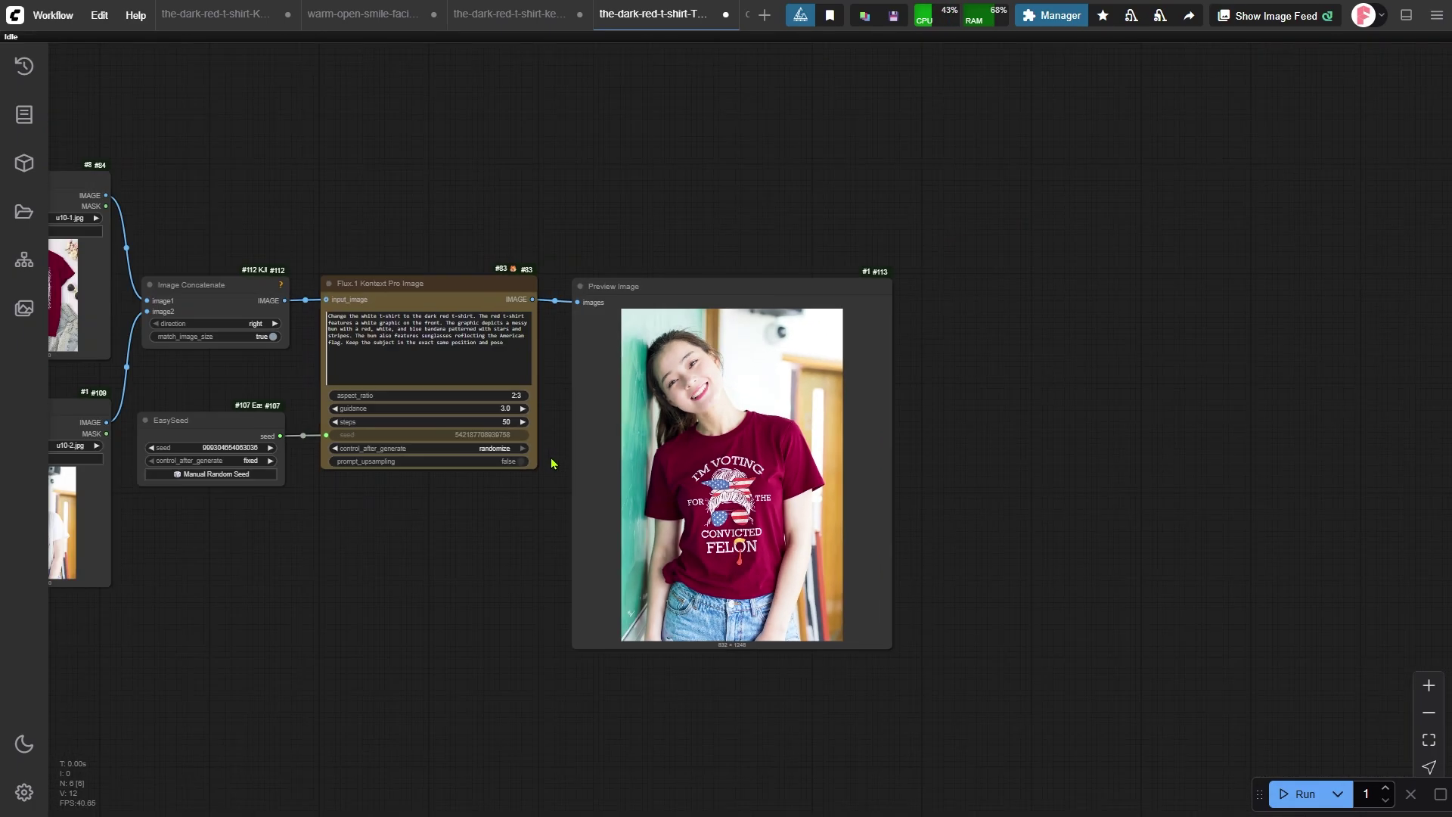
{"action": "mouse_move", "coordinate": [154, 447]}
{"action": "left_mouse_down"}
{"action": "mouse_move", "coordinate": [959, 334]}
{"action": "mouse_move", "coordinate": [927, 323]}
{"action": "mouse_move", "coordinate": [162, 459]}
{"action": "mouse_move", "coordinate": [141, 449]}
{"action": "left_mouse_up"}
{"action": "left_click_drag", "start_coordinate": [145, 226], "coordinate": [918, 307]}
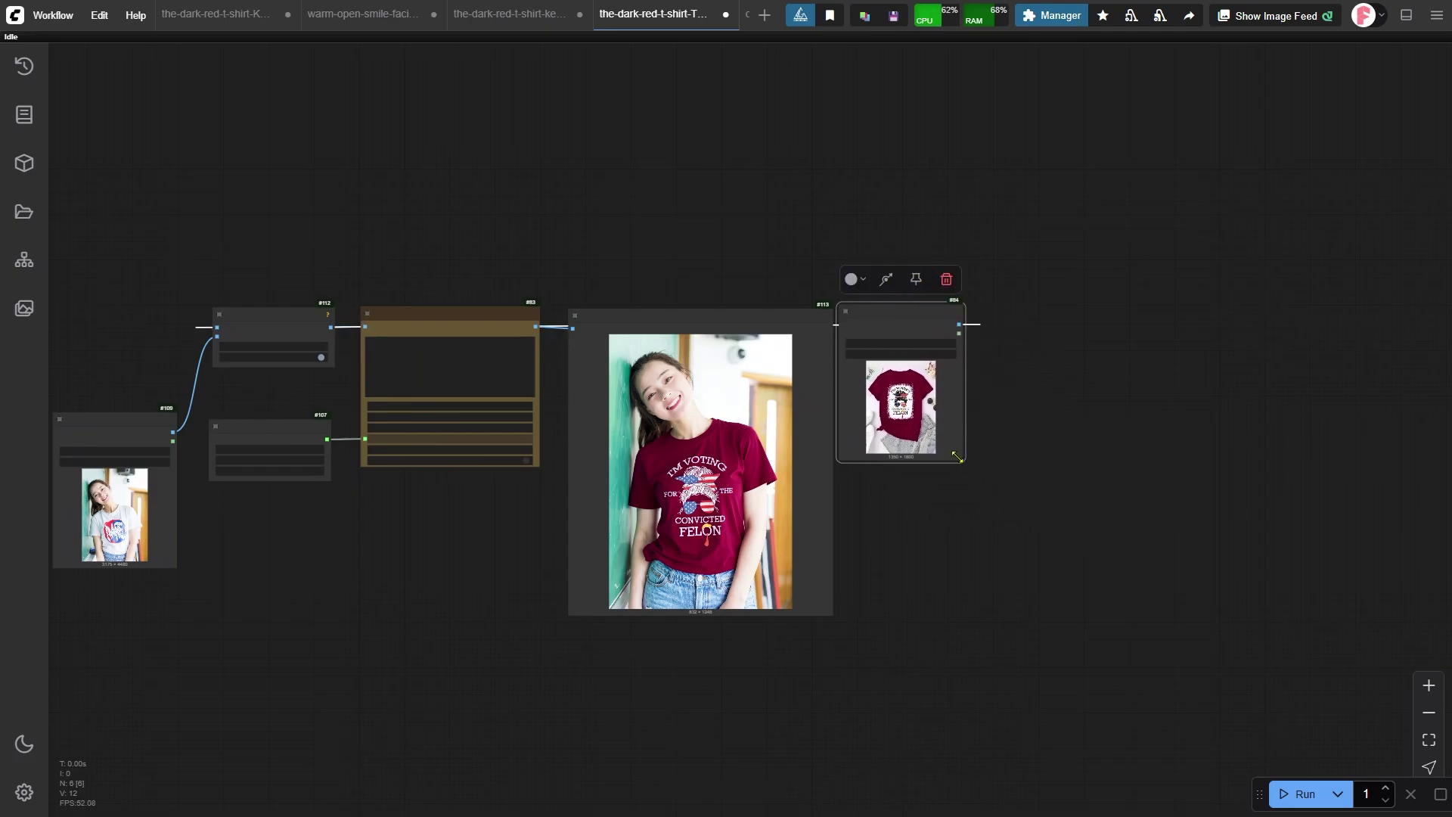
{"action": "left_click_drag", "start_coordinate": [963, 461], "coordinate": [1109, 621]}
{"action": "scroll", "coordinate": [782, 564], "scroll_direction": "up", "scroll_amount": 7}
{"action": "left_click_drag", "start_coordinate": [808, 717], "coordinate": [724, 738]}
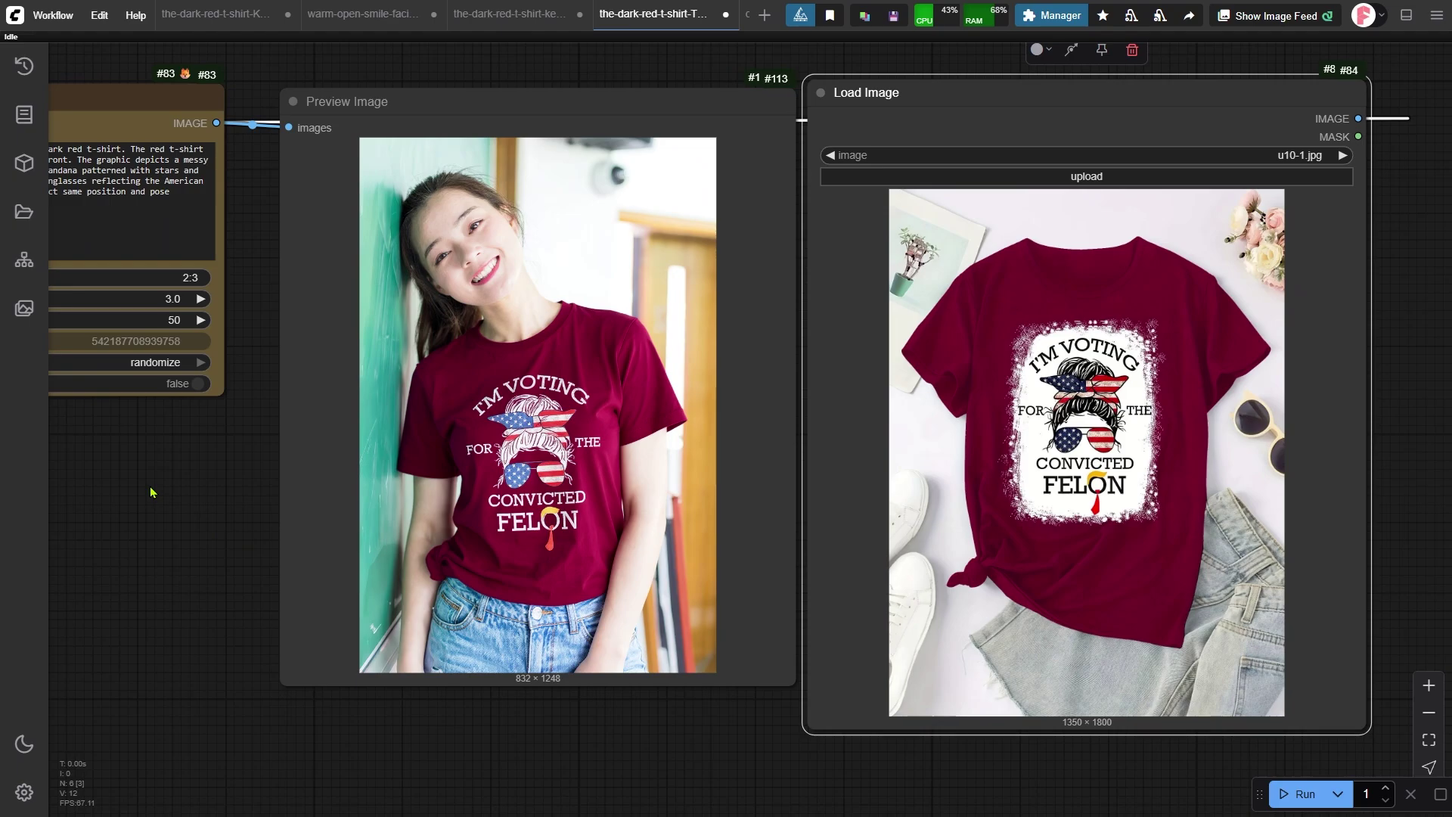
Highlight the phrases 'white graphic' and 'on the front' in the Flux prompt.
{"action": "left_click_drag", "start_coordinate": [151, 492], "coordinate": [656, 634]}
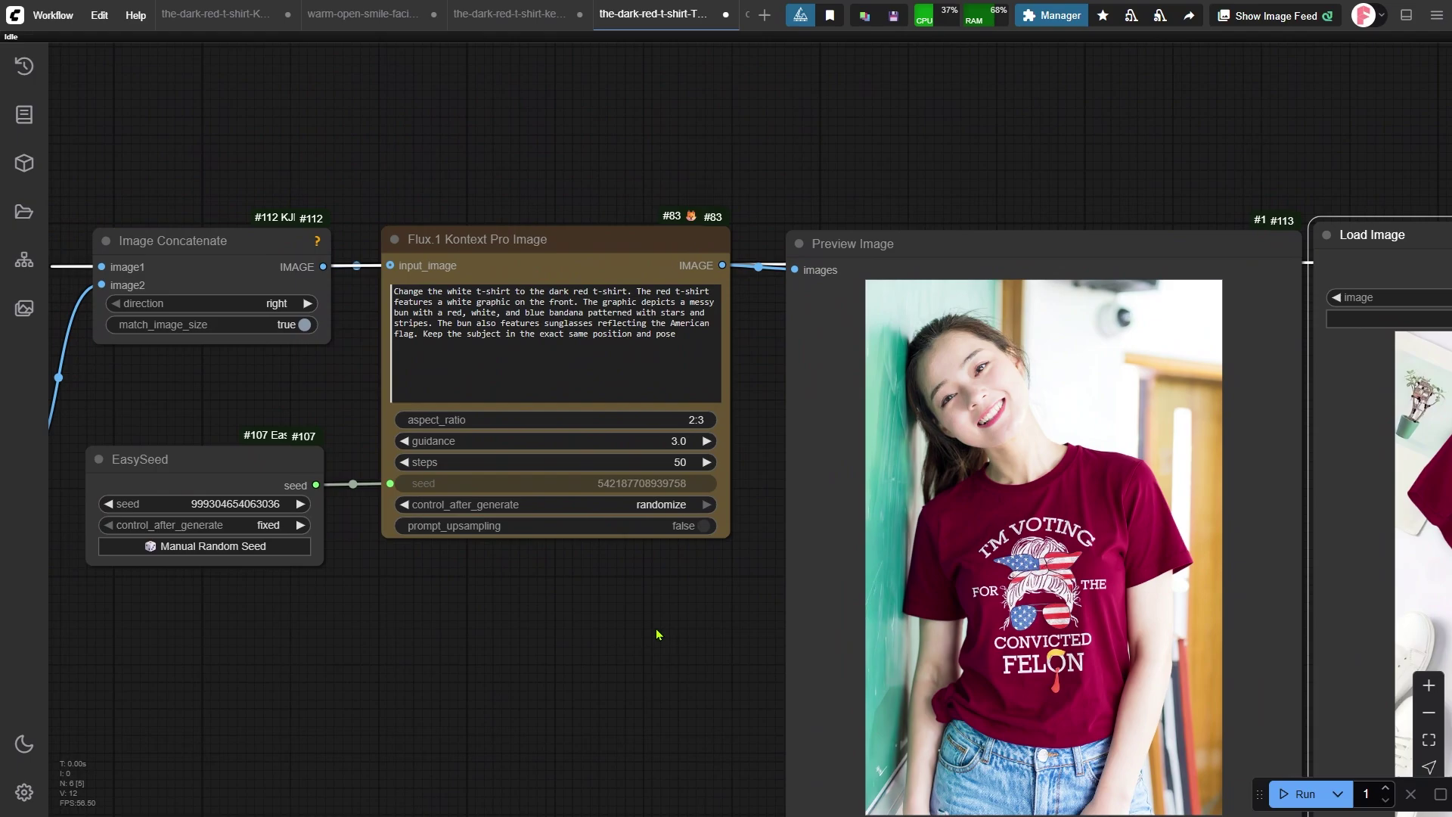
{"action": "scroll", "coordinate": [575, 492], "scroll_direction": "up", "scroll_amount": 5}
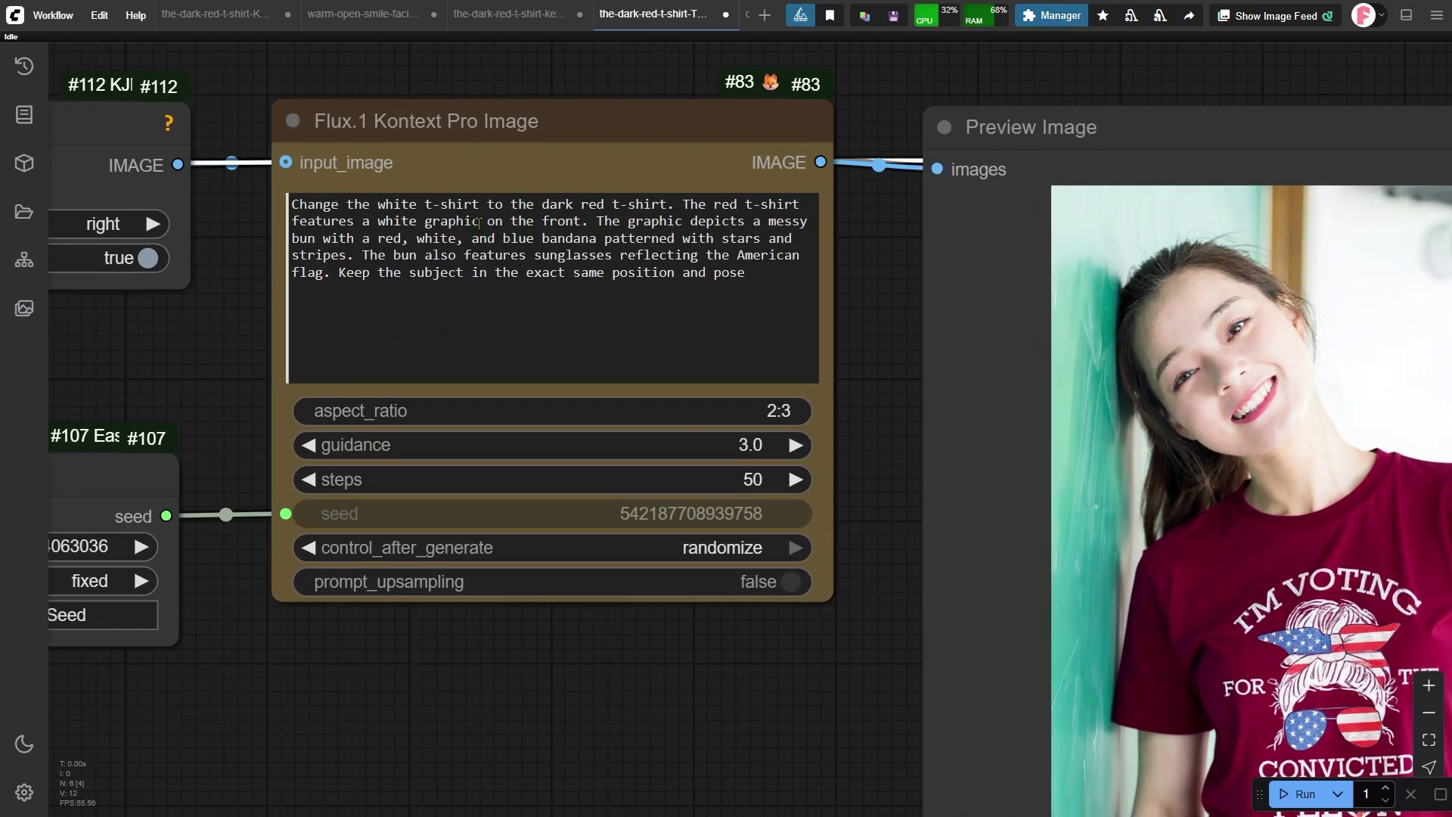
{"action": "left_click_drag", "start_coordinate": [478, 223], "coordinate": [377, 222]}
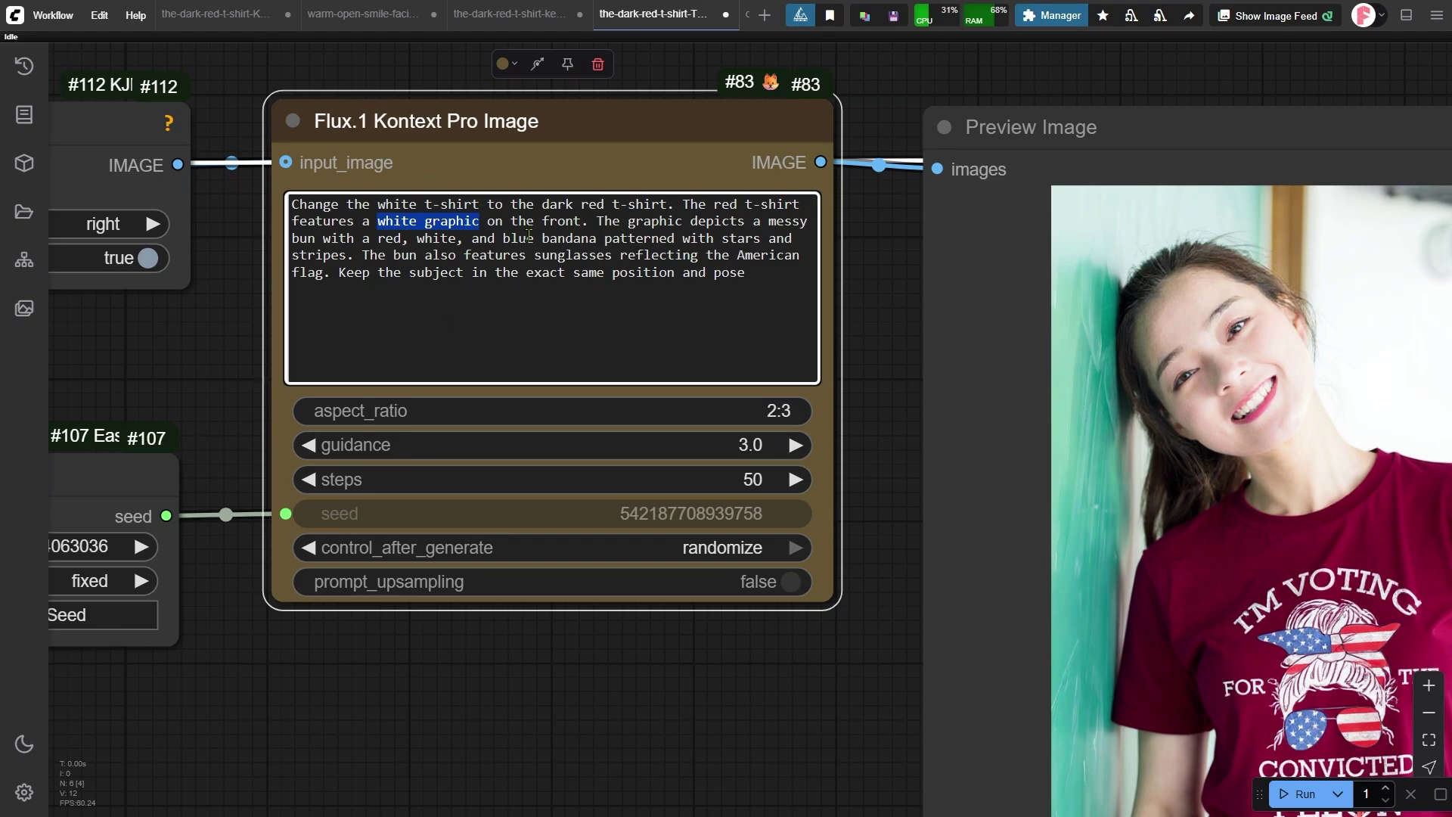
{"action": "left_click_drag", "start_coordinate": [486, 221], "coordinate": [581, 221]}
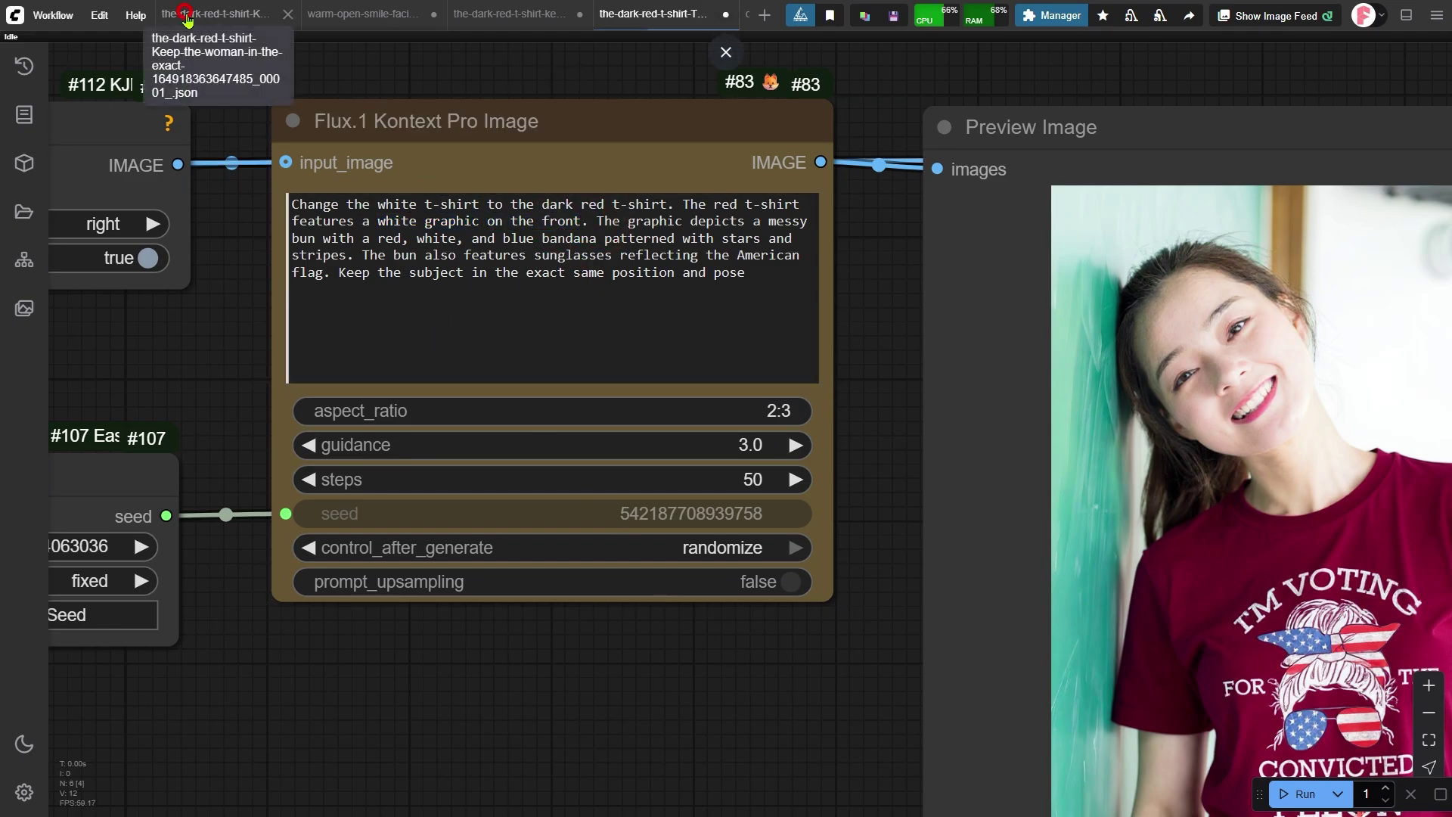
Return to the first t-shirt workflow and highlight the distressed-graphic sentence in its prompt.
{"action": "left_click", "coordinate": [216, 14]}
{"action": "scroll", "coordinate": [412, 488], "scroll_direction": "left", "scroll_amount": 5}
{"action": "scroll", "coordinate": [654, 322], "scroll_direction": "up", "scroll_amount": 5}
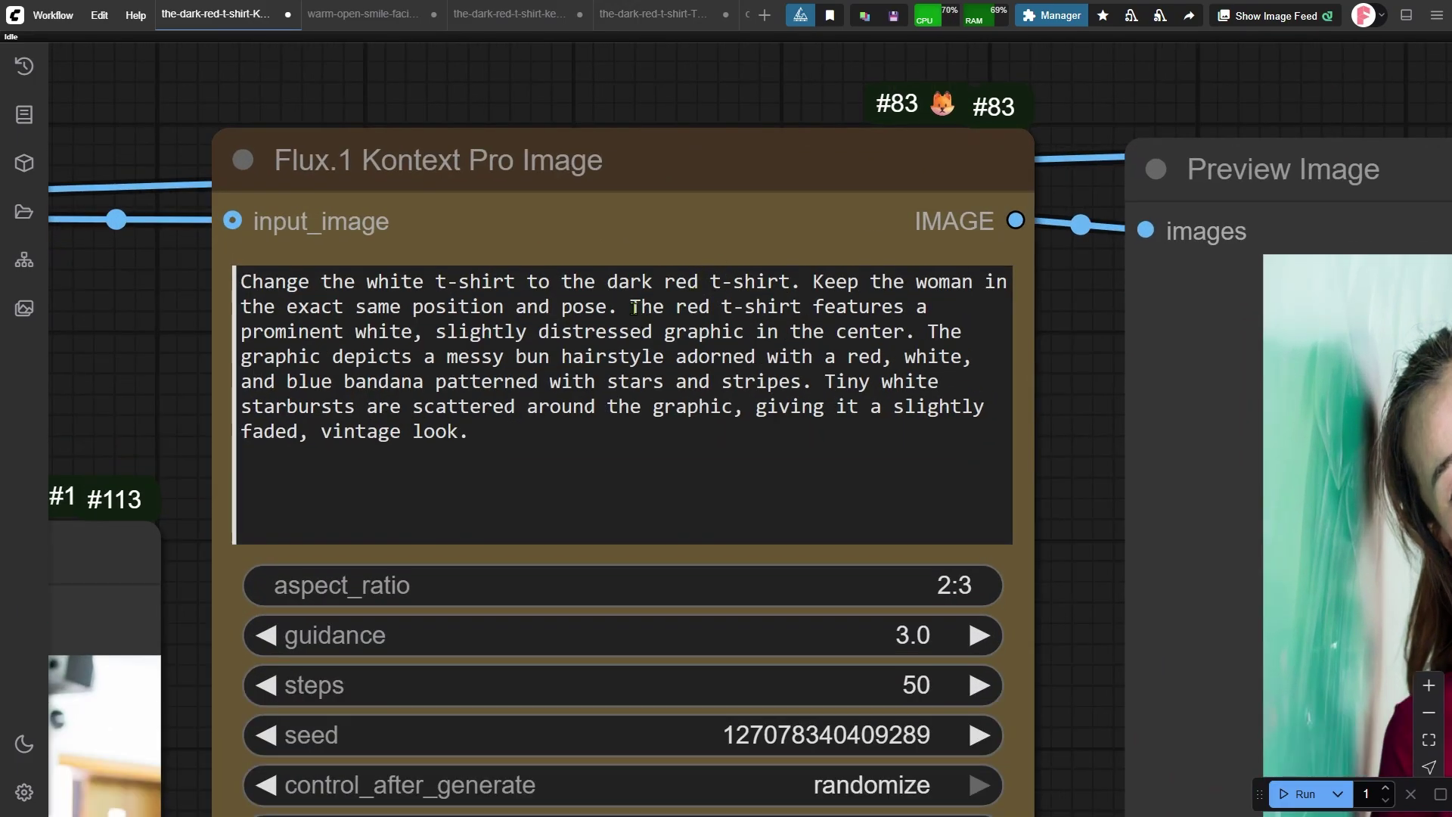
{"action": "left_click_drag", "start_coordinate": [631, 306], "coordinate": [928, 332]}
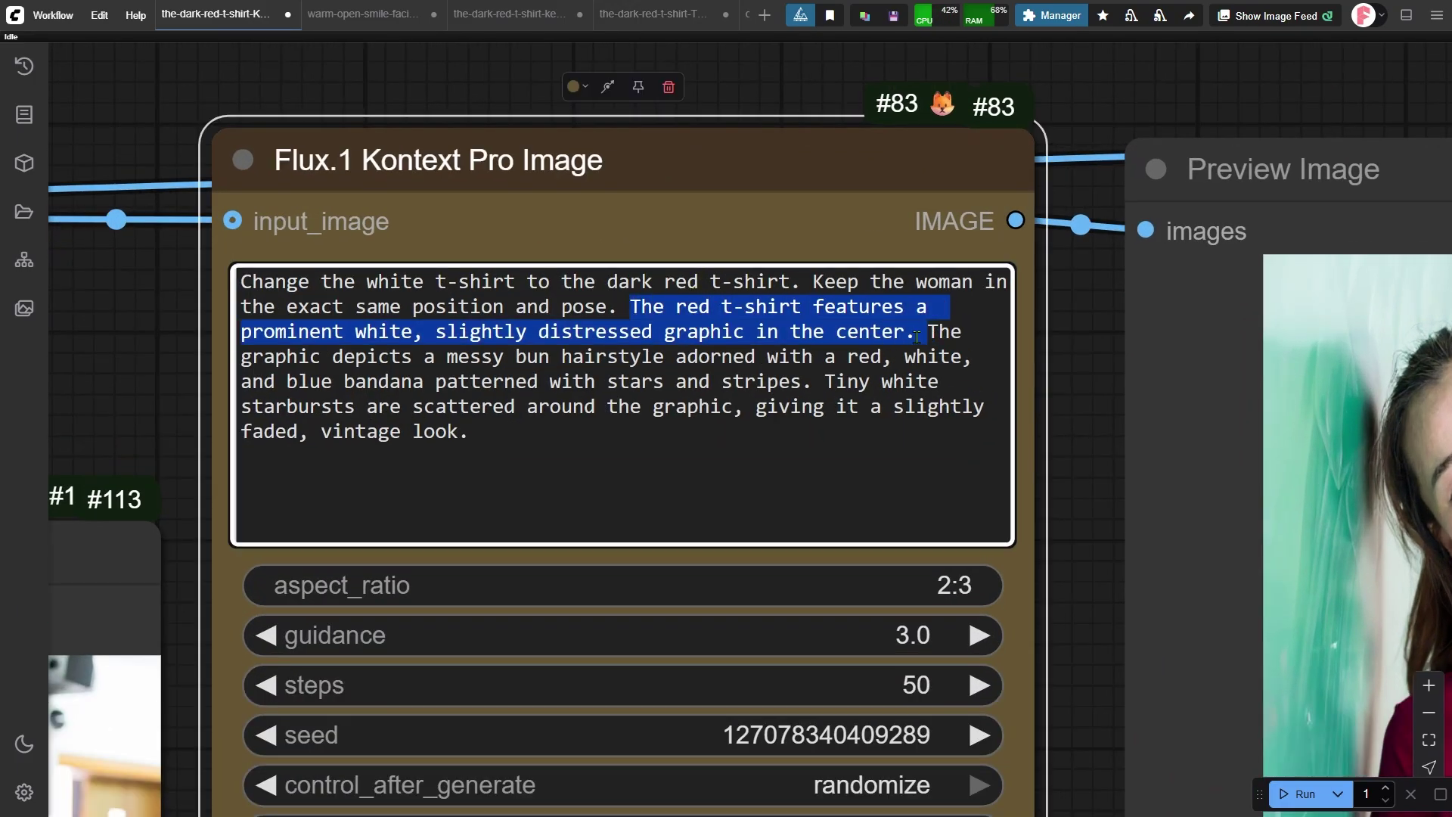
{"action": "scroll", "coordinate": [186, 242], "scroll_direction": "down", "scroll_amount": 7}
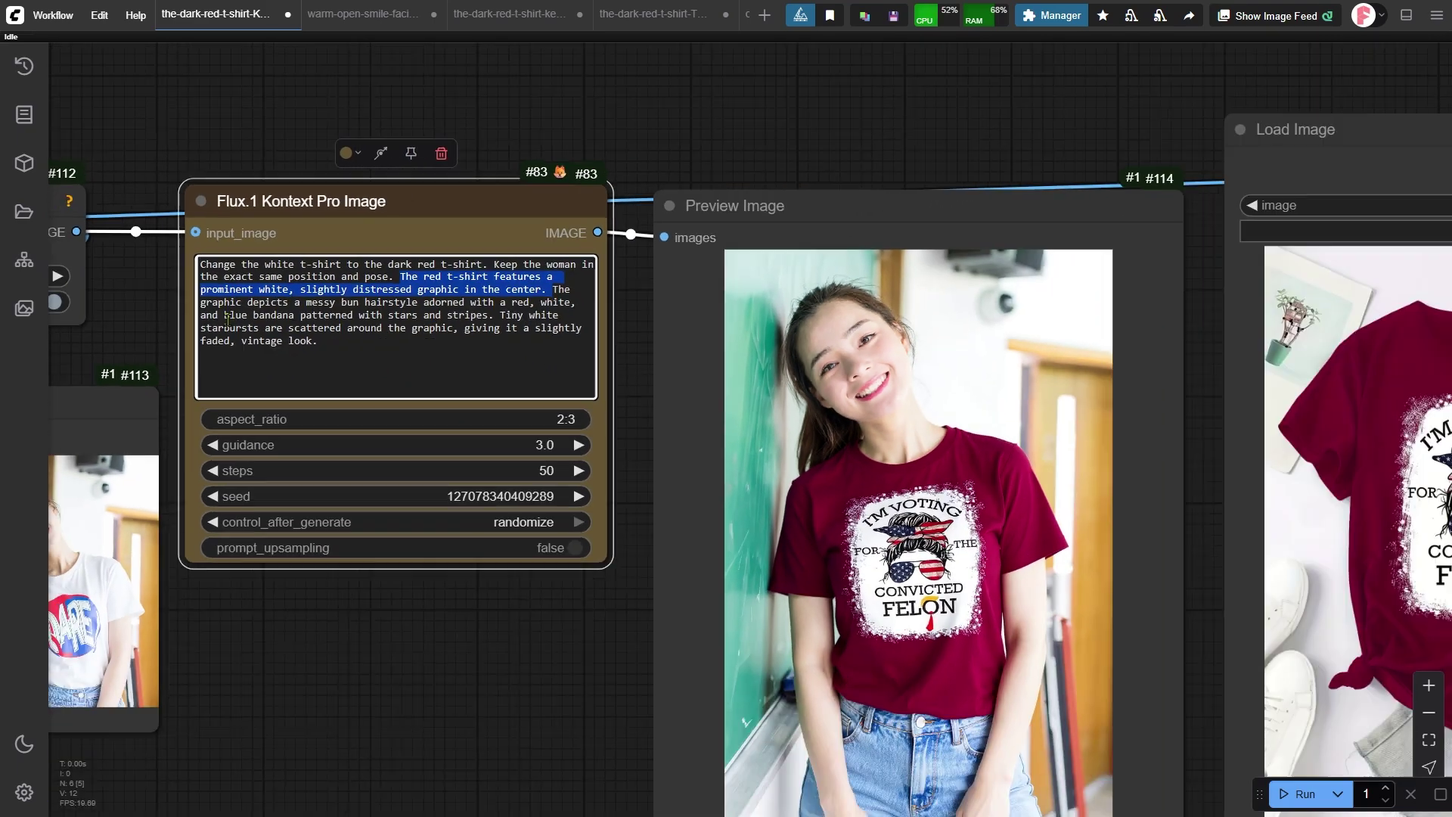
{"action": "left_click_drag", "start_coordinate": [578, 662], "coordinate": [80, 579]}
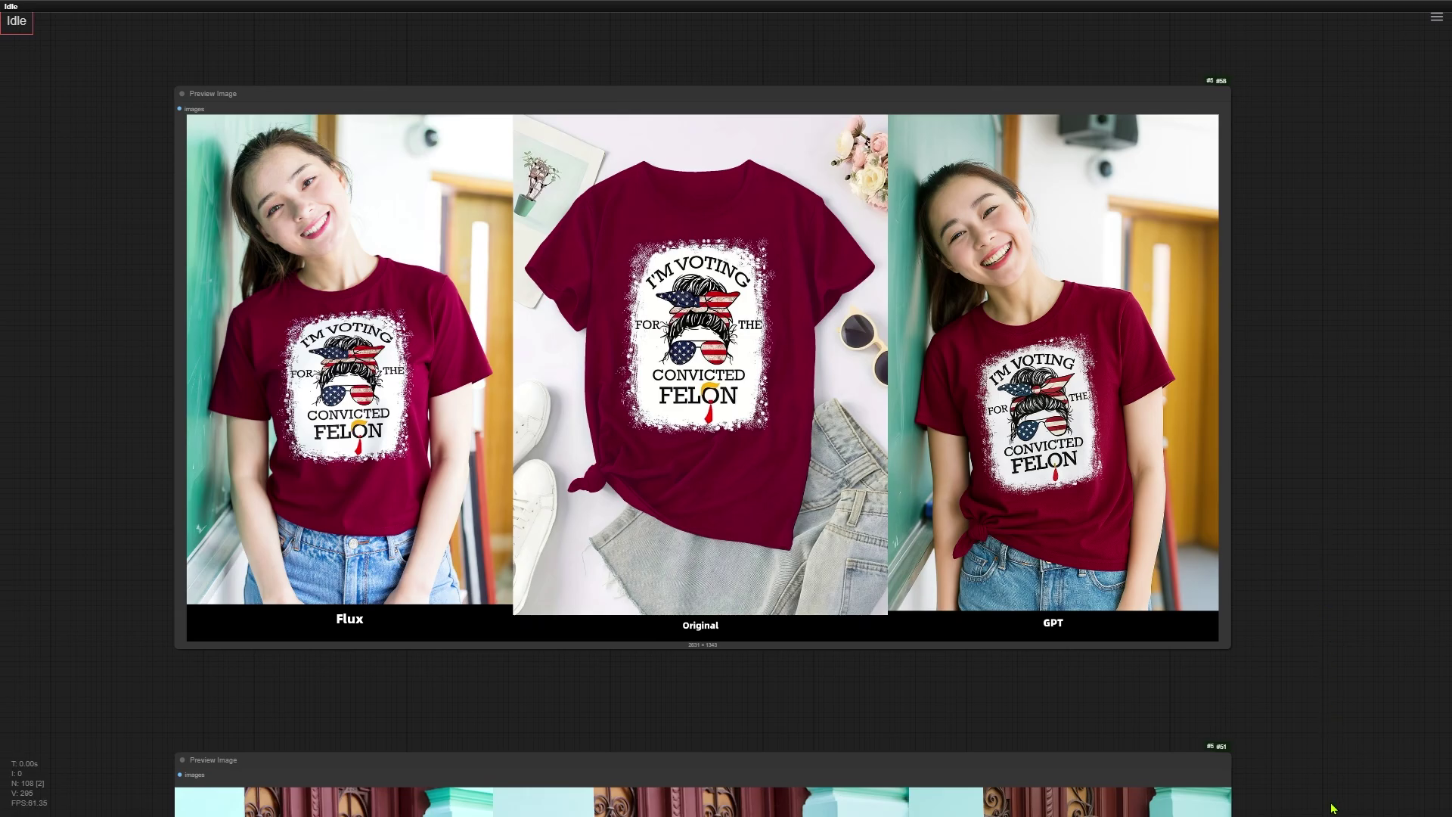
Center the bicycle dress comparison and enlarge the dress image over its middle panel.
{"action": "left_click_drag", "start_coordinate": [1333, 749], "coordinate": [1325, 297]}
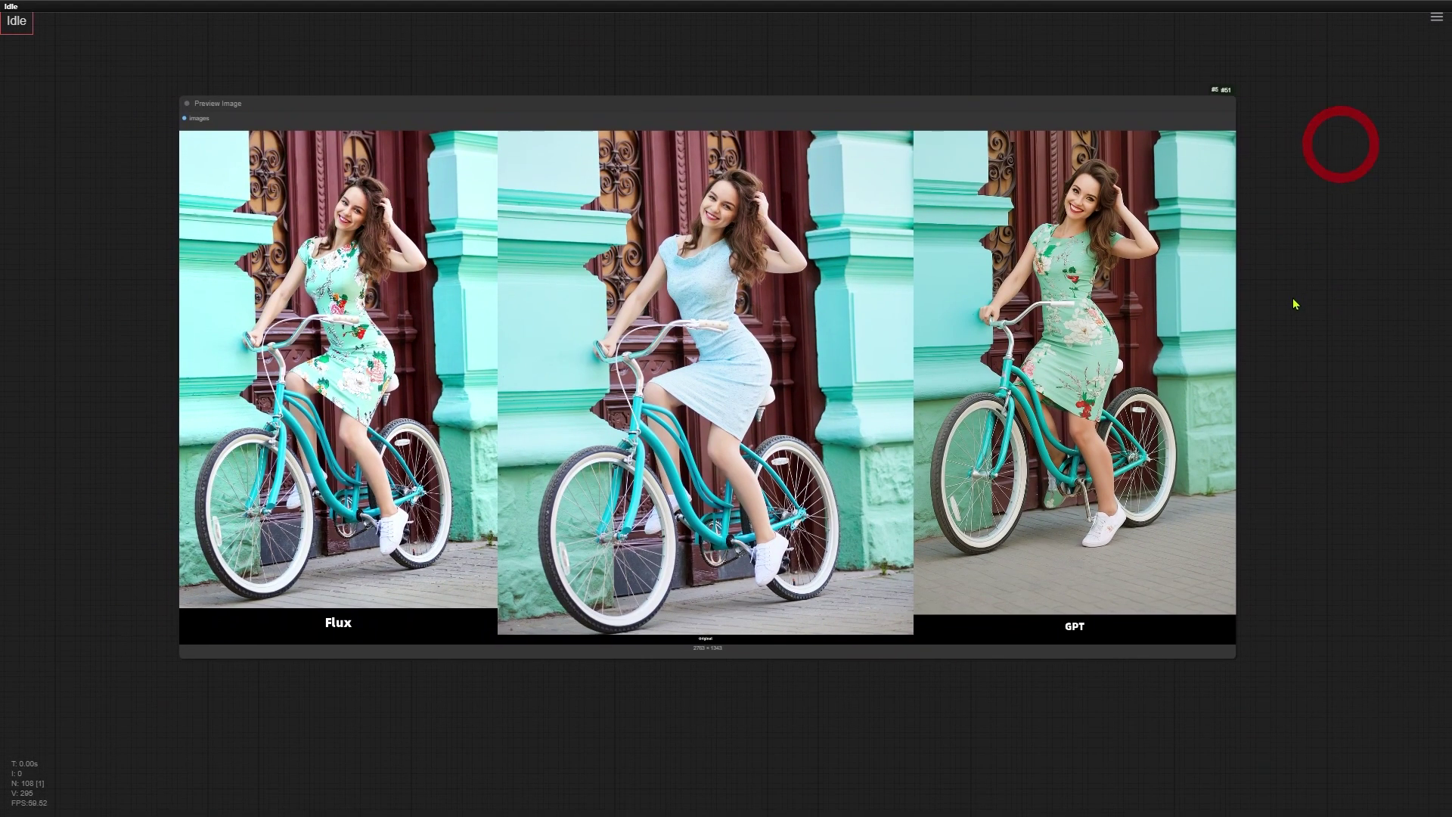
{"action": "scroll", "coordinate": [1292, 333], "scroll_direction": "up", "scroll_amount": 2}
{"action": "left_click_drag", "start_coordinate": [1290, 363], "coordinate": [1417, 360]}
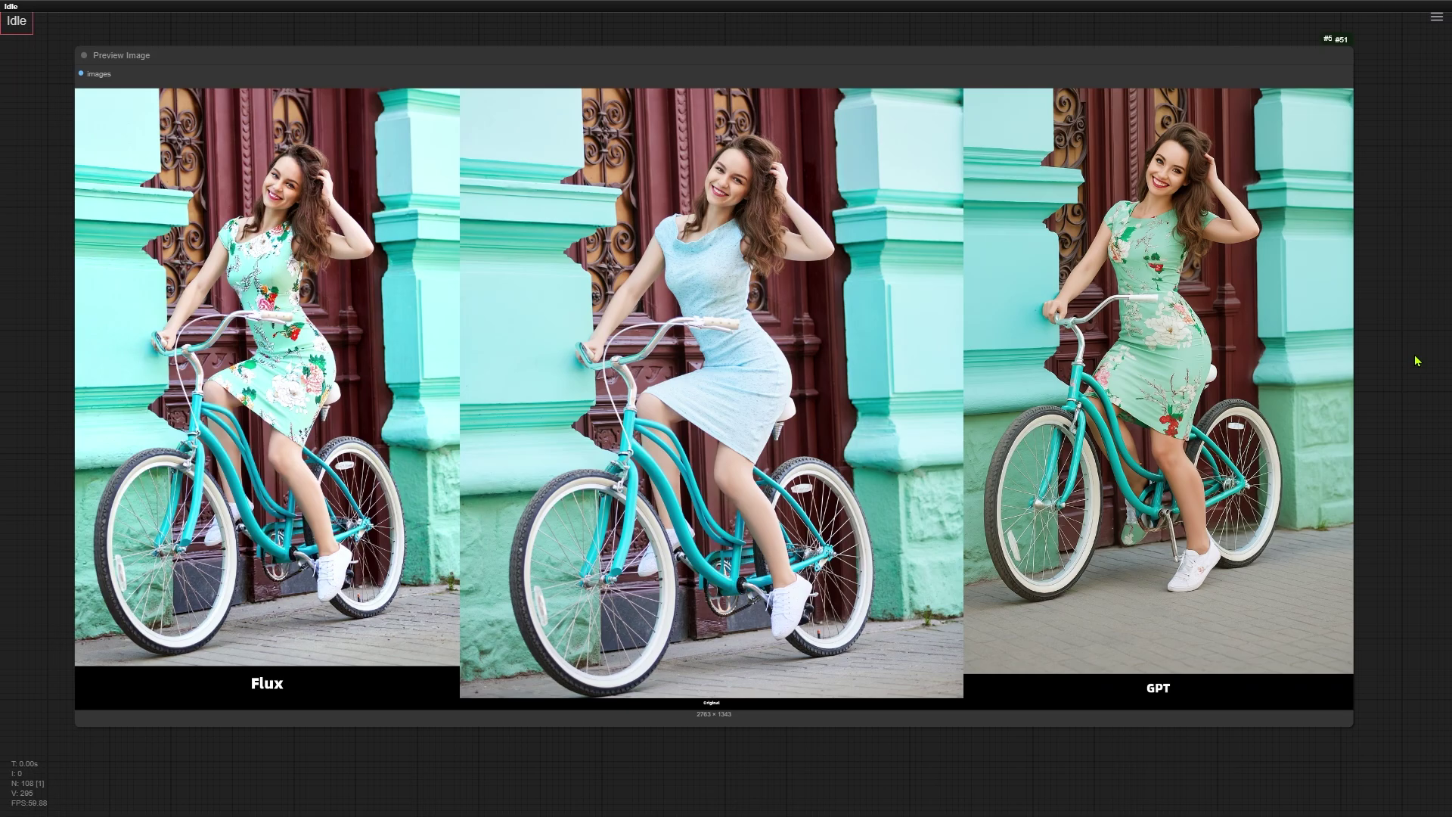
{"action": "scroll", "coordinate": [1417, 361], "scroll_direction": "down", "scroll_amount": 5}
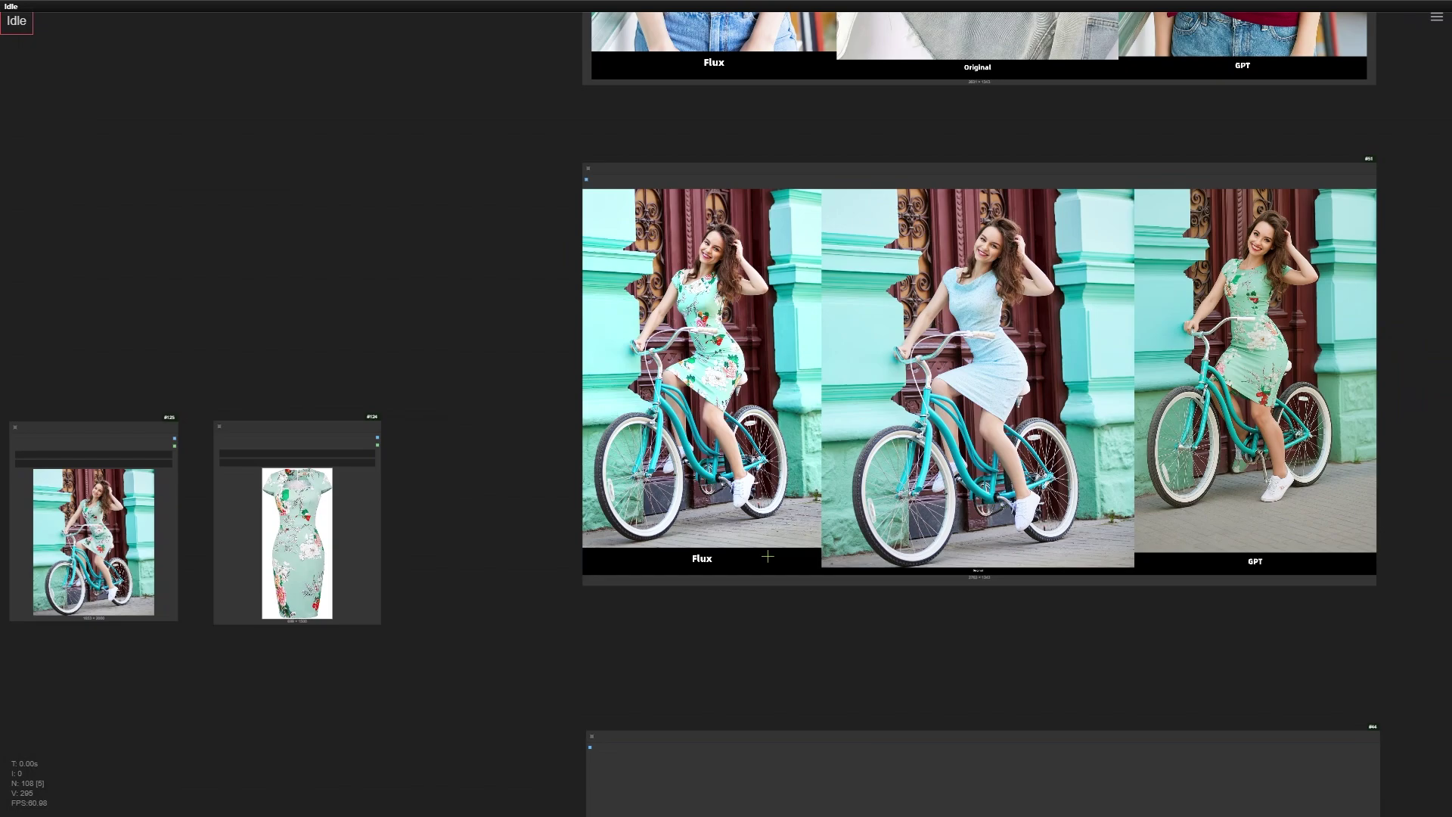
{"action": "left_click_drag", "start_coordinate": [344, 424], "coordinate": [948, 151]}
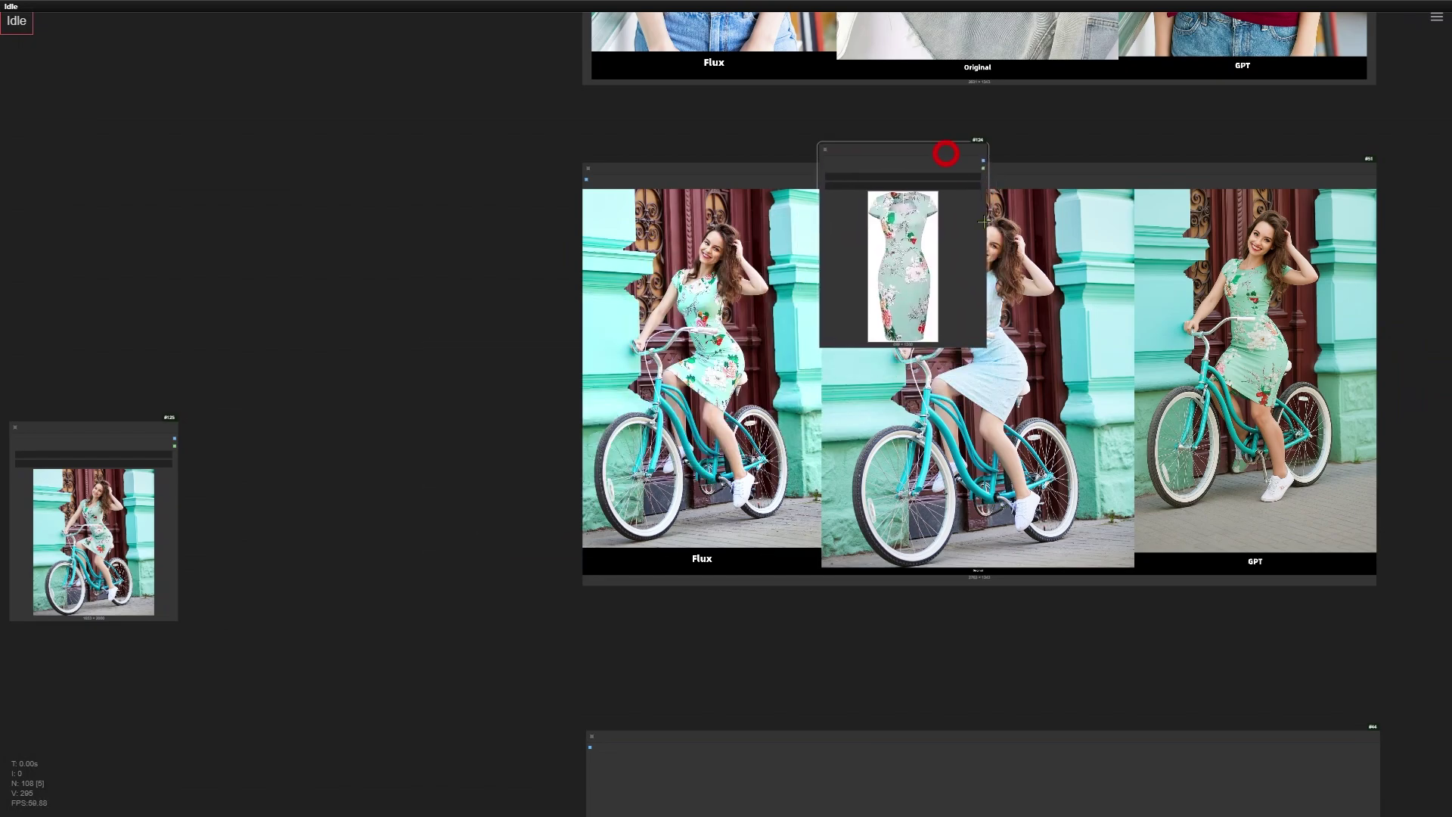
{"action": "left_click_drag", "start_coordinate": [985, 353], "coordinate": [1130, 565]}
{"action": "key", "text": "."}
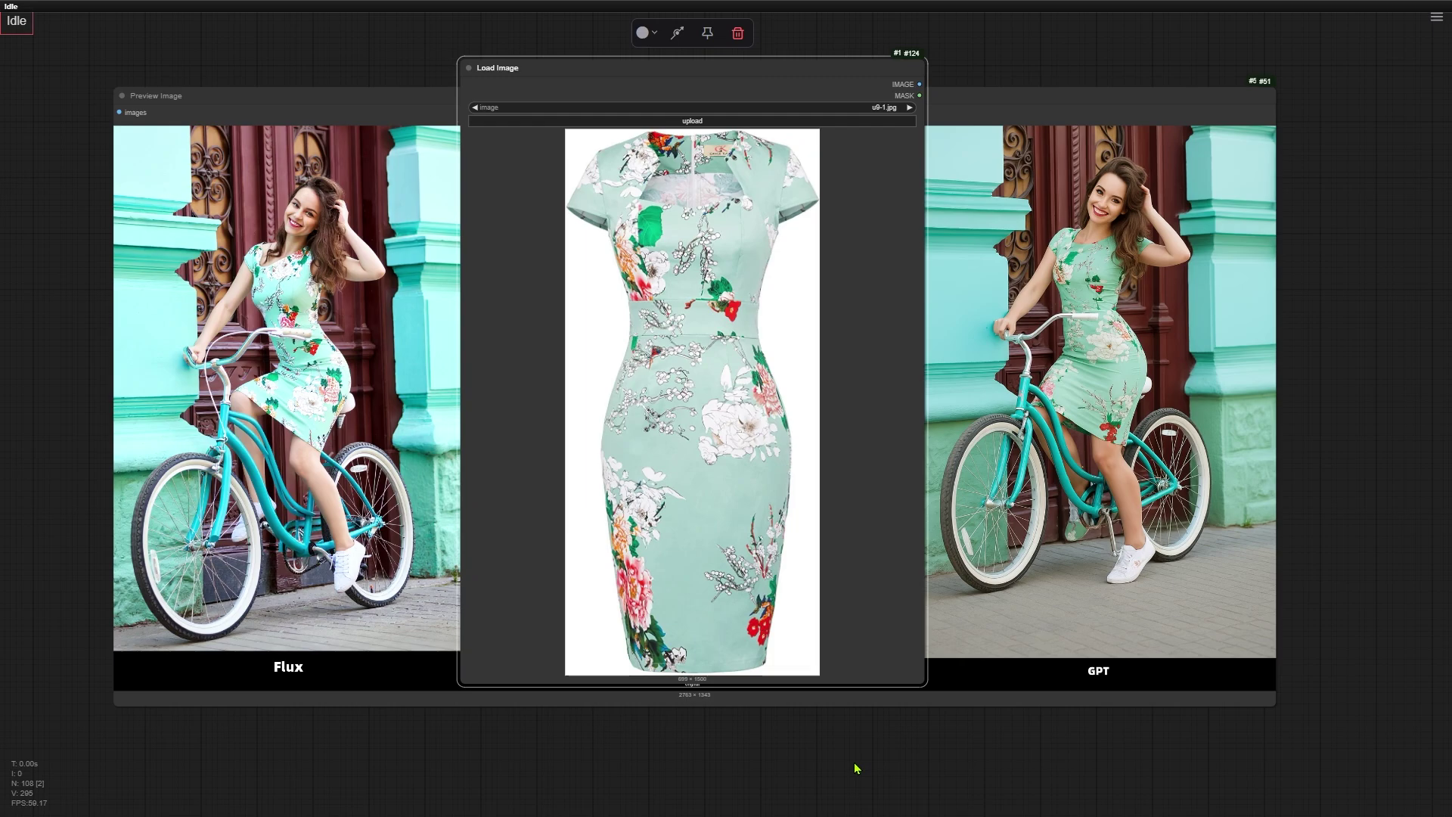
Move the dress image aside and enlarge the bike photo over the middle comparison image.
{"action": "scroll", "coordinate": [870, 605], "scroll_direction": "down", "scroll_amount": 10}
{"action": "left_click_drag", "start_coordinate": [779, 389], "coordinate": [242, 248]}
{"action": "left_click_drag", "start_coordinate": [363, 542], "coordinate": [776, 399]}
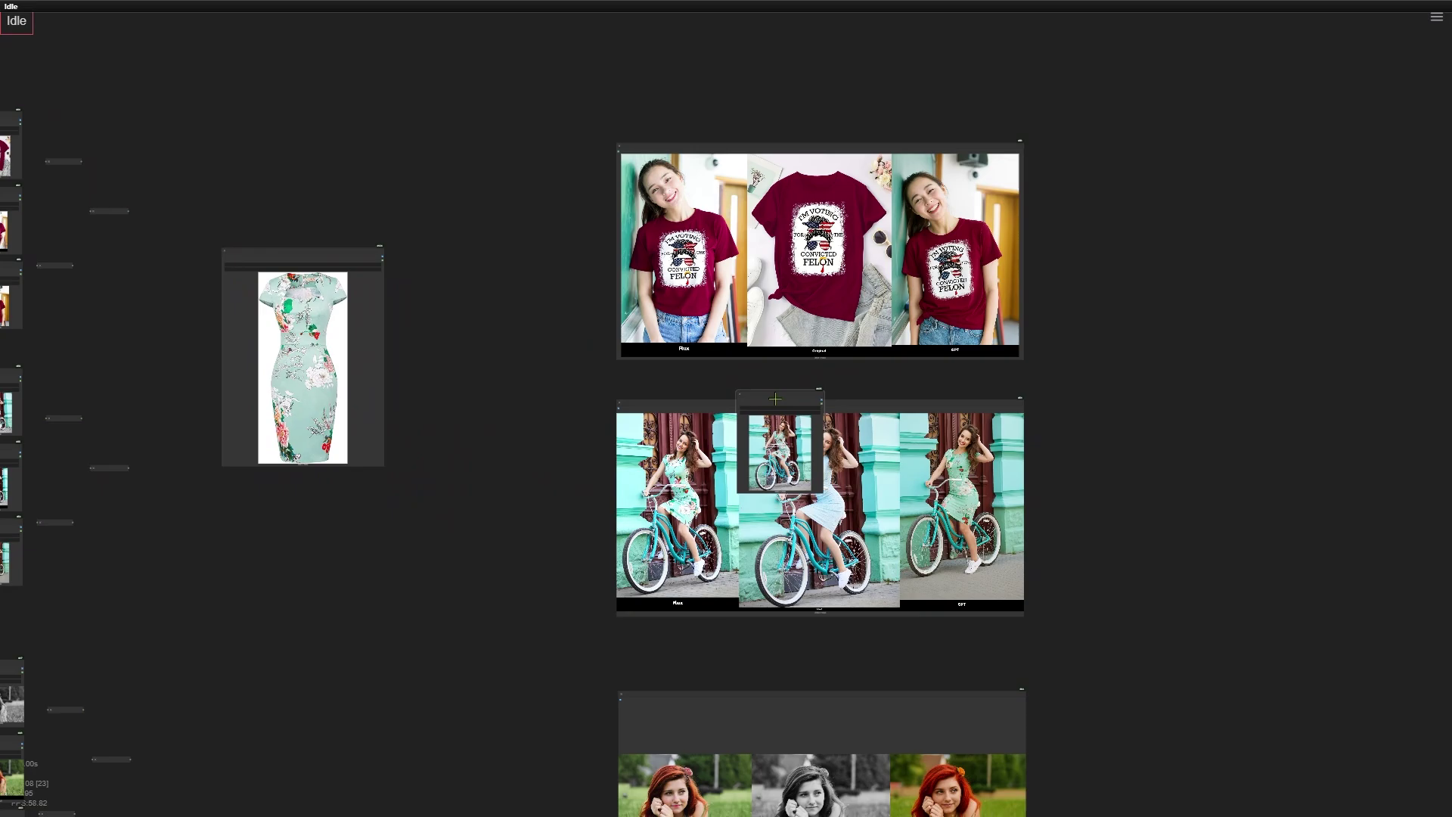
{"action": "scroll", "coordinate": [823, 493], "scroll_direction": "up", "scroll_amount": 5}
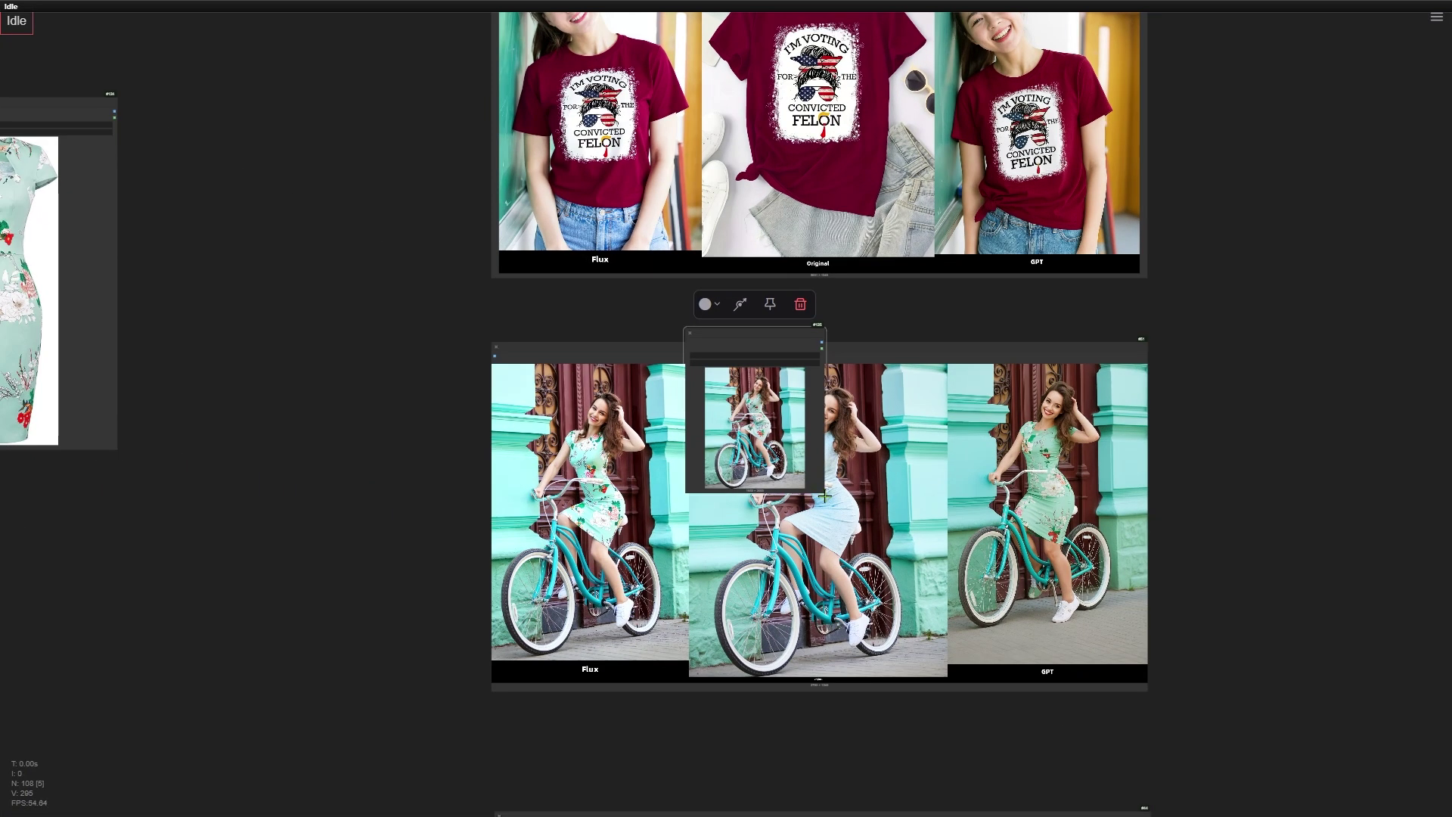
{"action": "left_click_drag", "start_coordinate": [823, 493], "coordinate": [941, 669]}
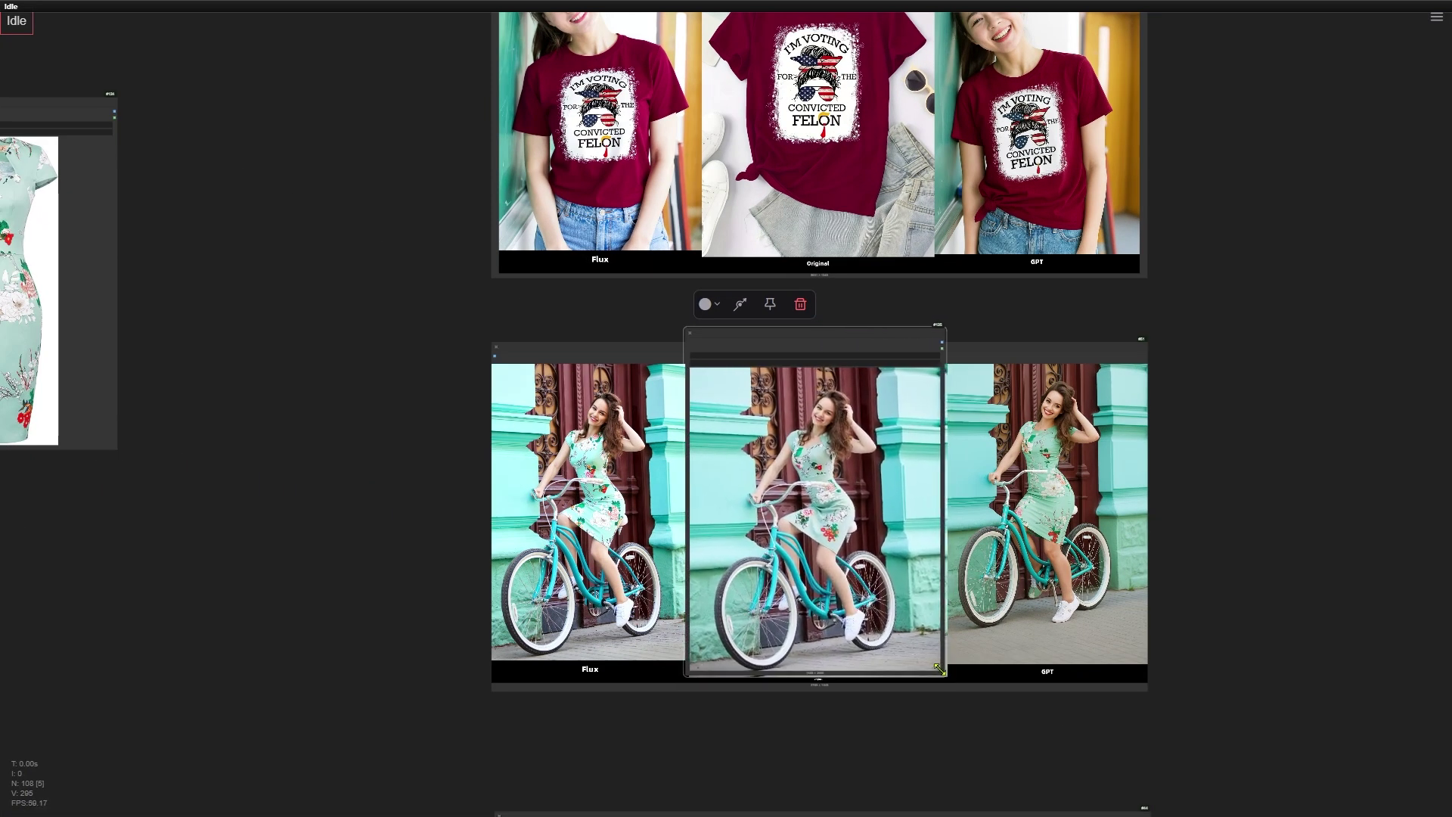
{"action": "scroll", "coordinate": [861, 729], "scroll_direction": "up", "scroll_amount": 8}
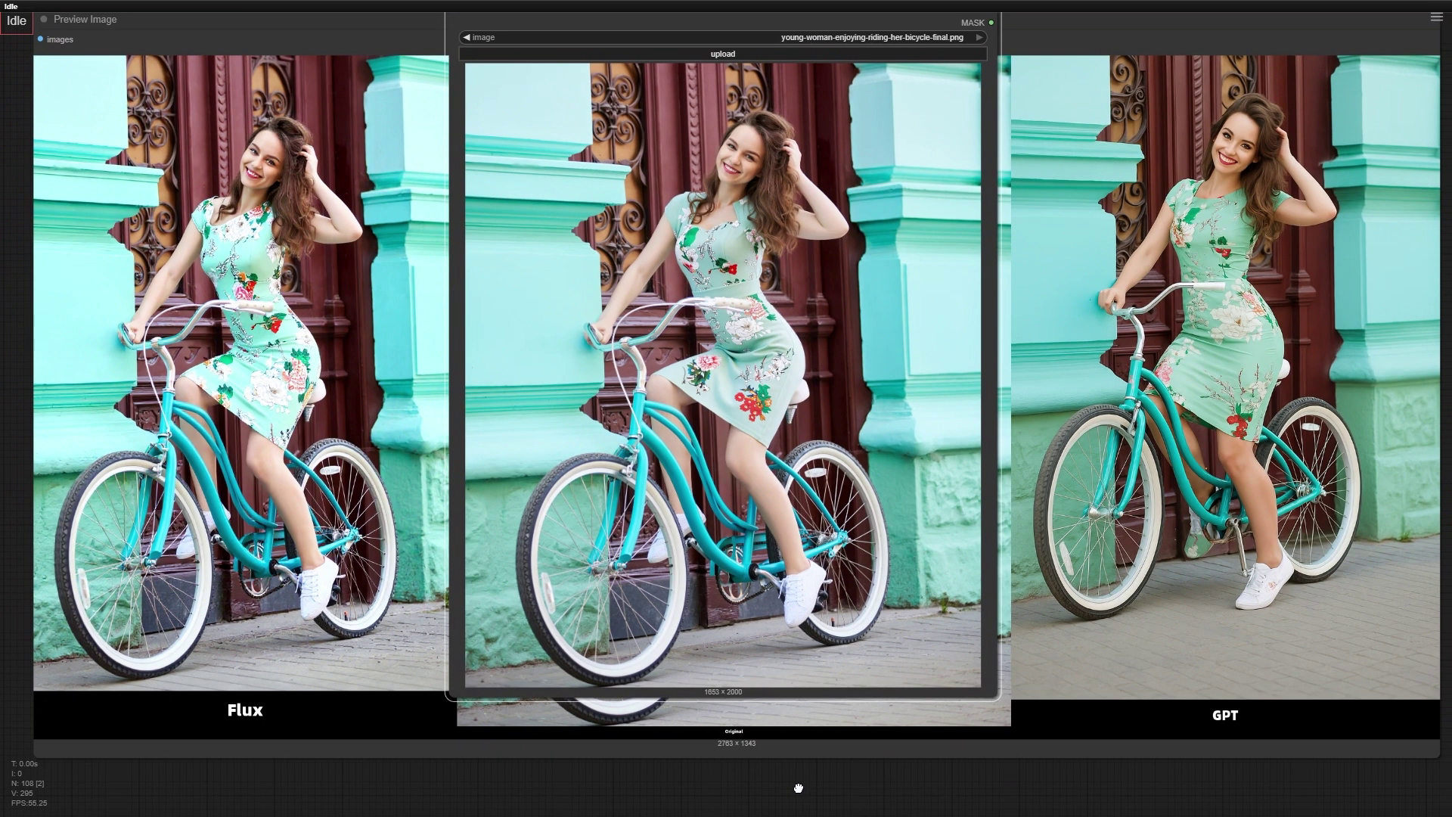
{"action": "scroll", "coordinate": [804, 791], "scroll_direction": "down", "scroll_amount": 1}
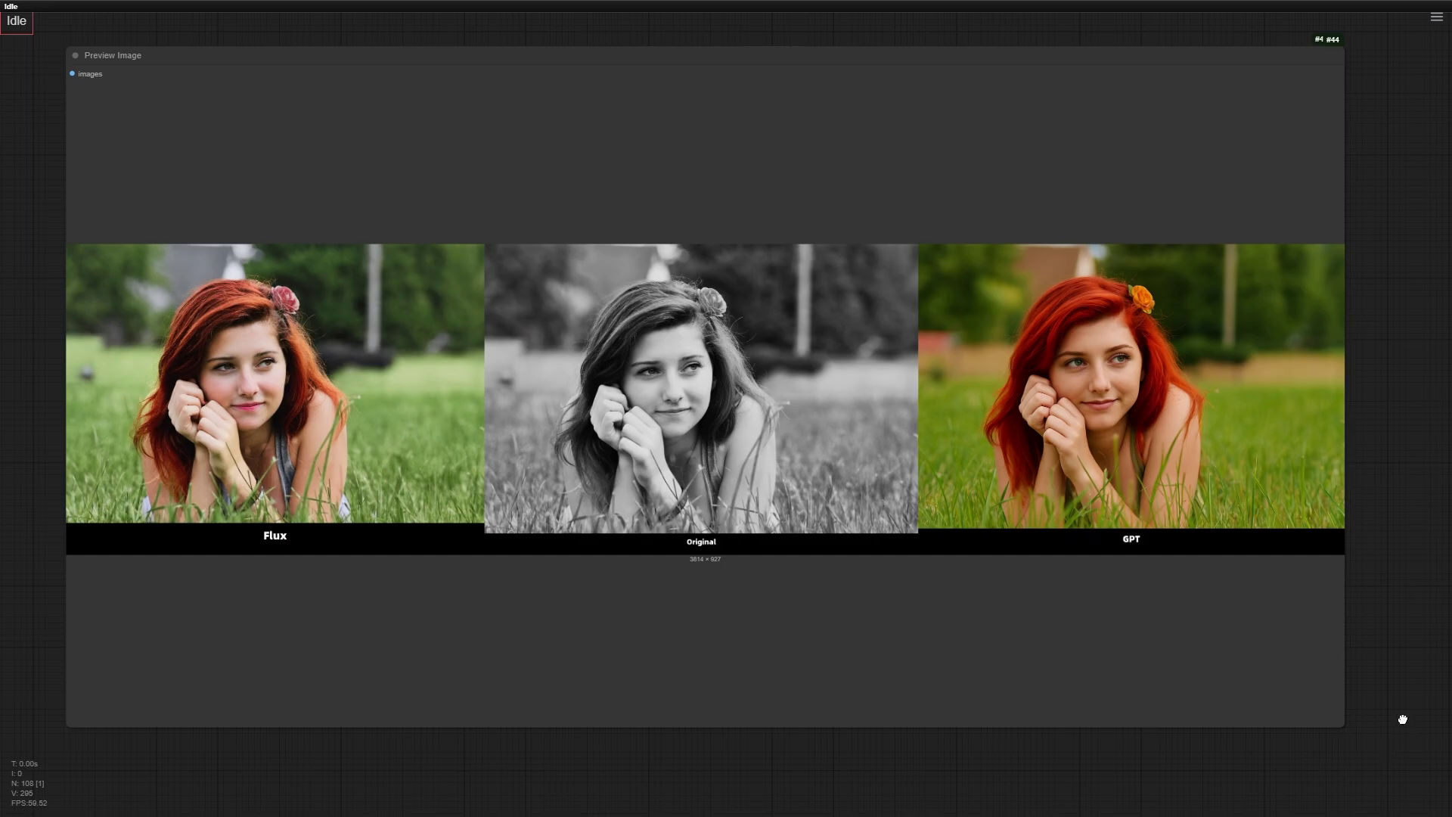
Pan past the walking-woman street comparison, selecting its node, to reach the sunflower comparison.
{"action": "scroll", "coordinate": [1404, 658], "scroll_direction": "down", "scroll_amount": 8}
{"action": "left_click_drag", "start_coordinate": [1411, 607], "coordinate": [1396, 337]}
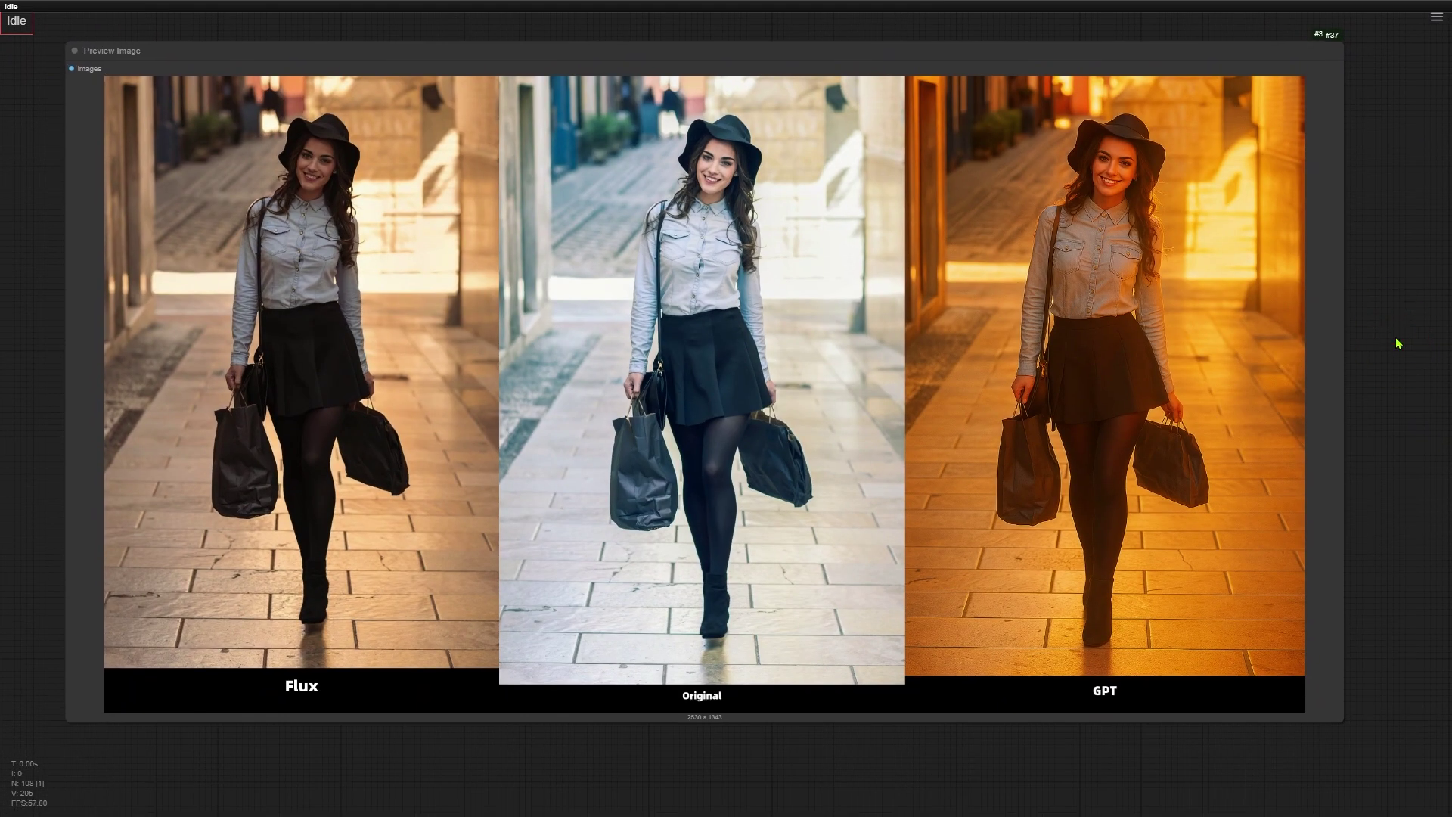
{"action": "left_click", "coordinate": [230, 482]}
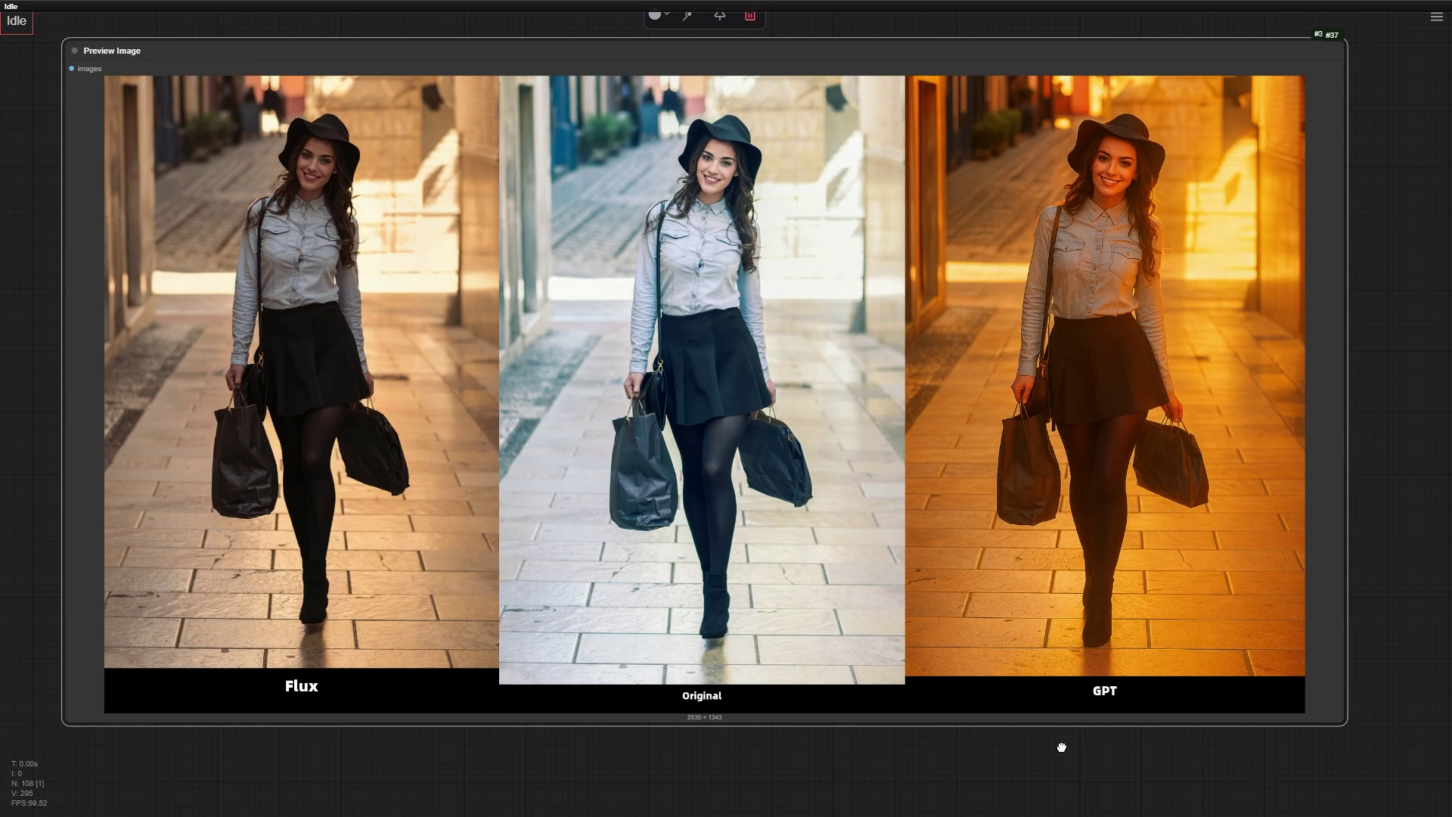
{"action": "scroll", "coordinate": [1059, 746], "scroll_direction": "down", "scroll_amount": 12}
{"action": "left_click", "coordinate": [1443, 246]}
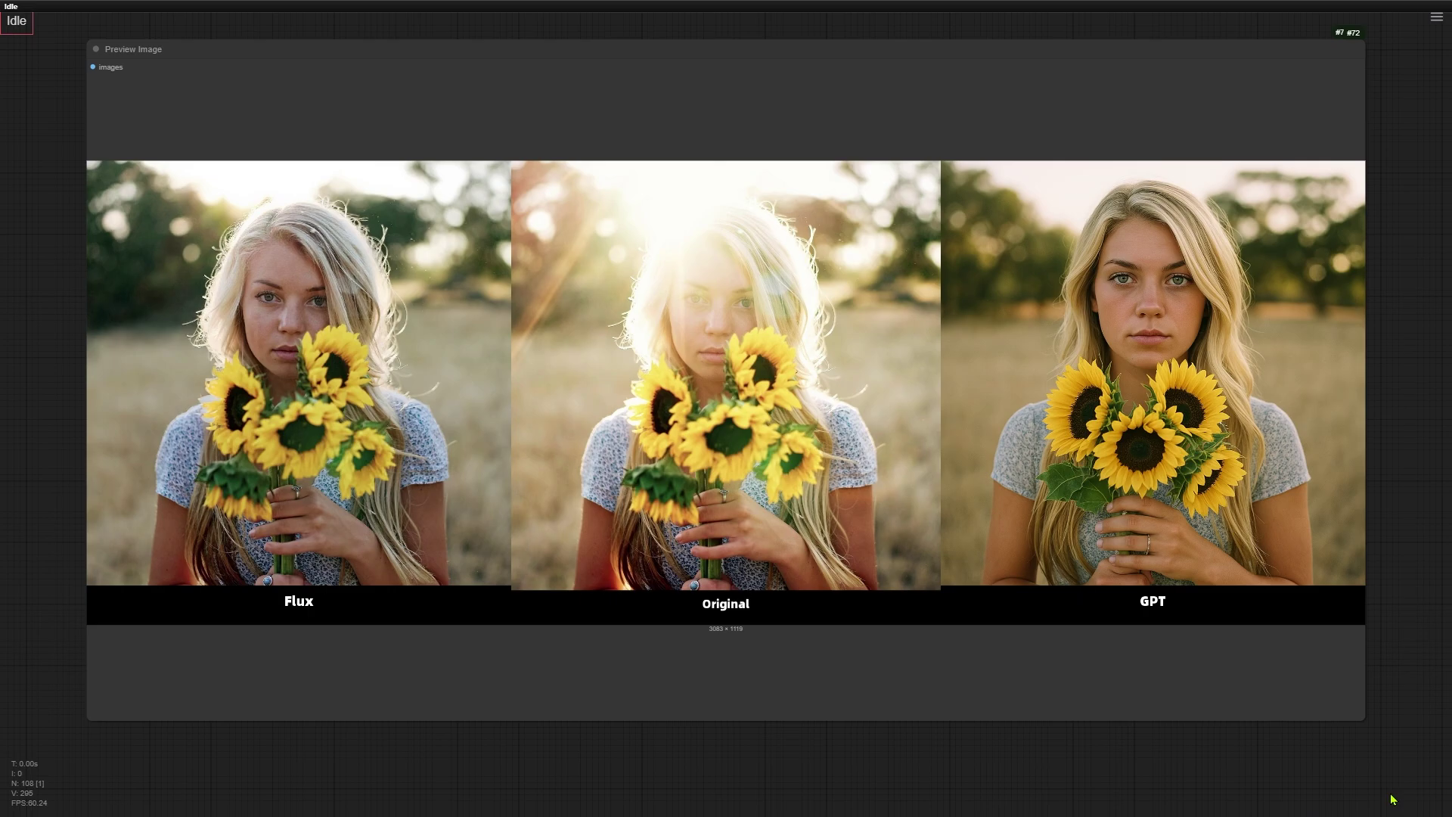
Select the arch-bridge comparison node and zoom in and out over its colorized images.
{"action": "scroll", "coordinate": [1375, 321], "scroll_direction": "down", "scroll_amount": 5}
{"action": "scroll", "coordinate": [1418, 492], "scroll_direction": "down", "scroll_amount": 3}
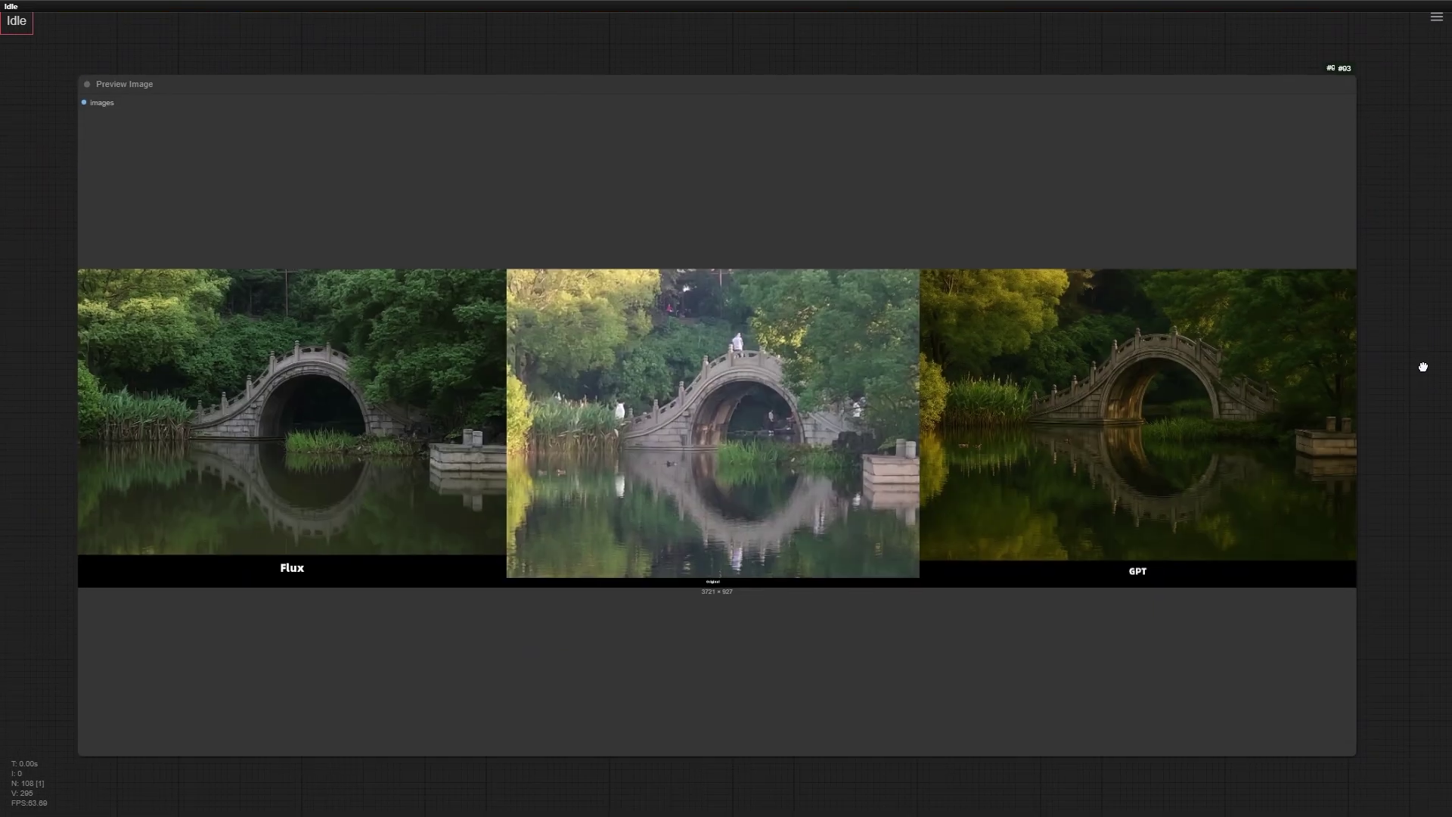
{"action": "left_click", "coordinate": [700, 414]}
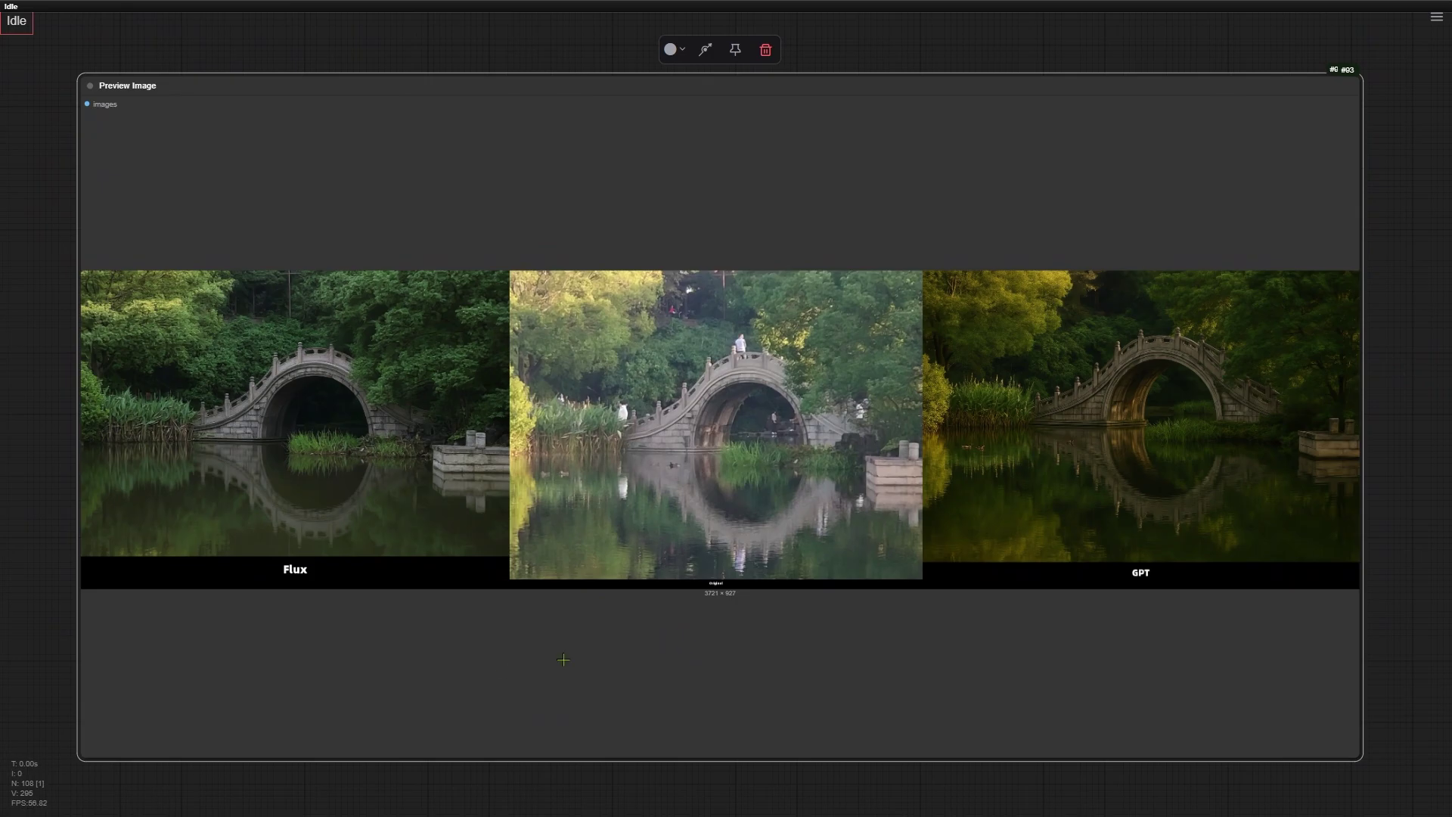
{"action": "scroll", "coordinate": [242, 409], "scroll_direction": "up", "scroll_amount": 12}
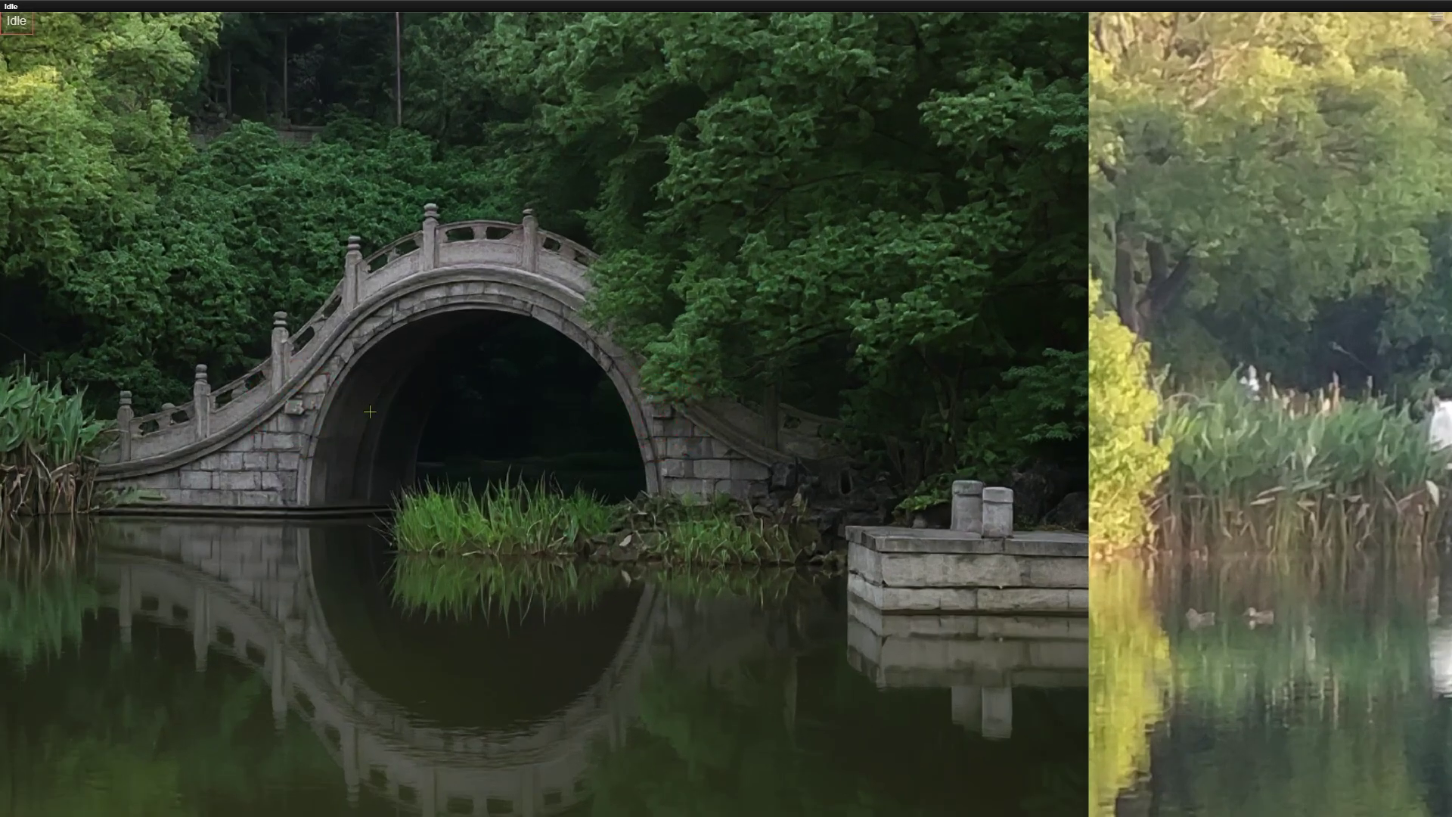
{"action": "scroll", "coordinate": [370, 412], "scroll_direction": "down", "scroll_amount": 5}
{"action": "scroll", "coordinate": [635, 368], "scroll_direction": "up", "scroll_amount": 9}
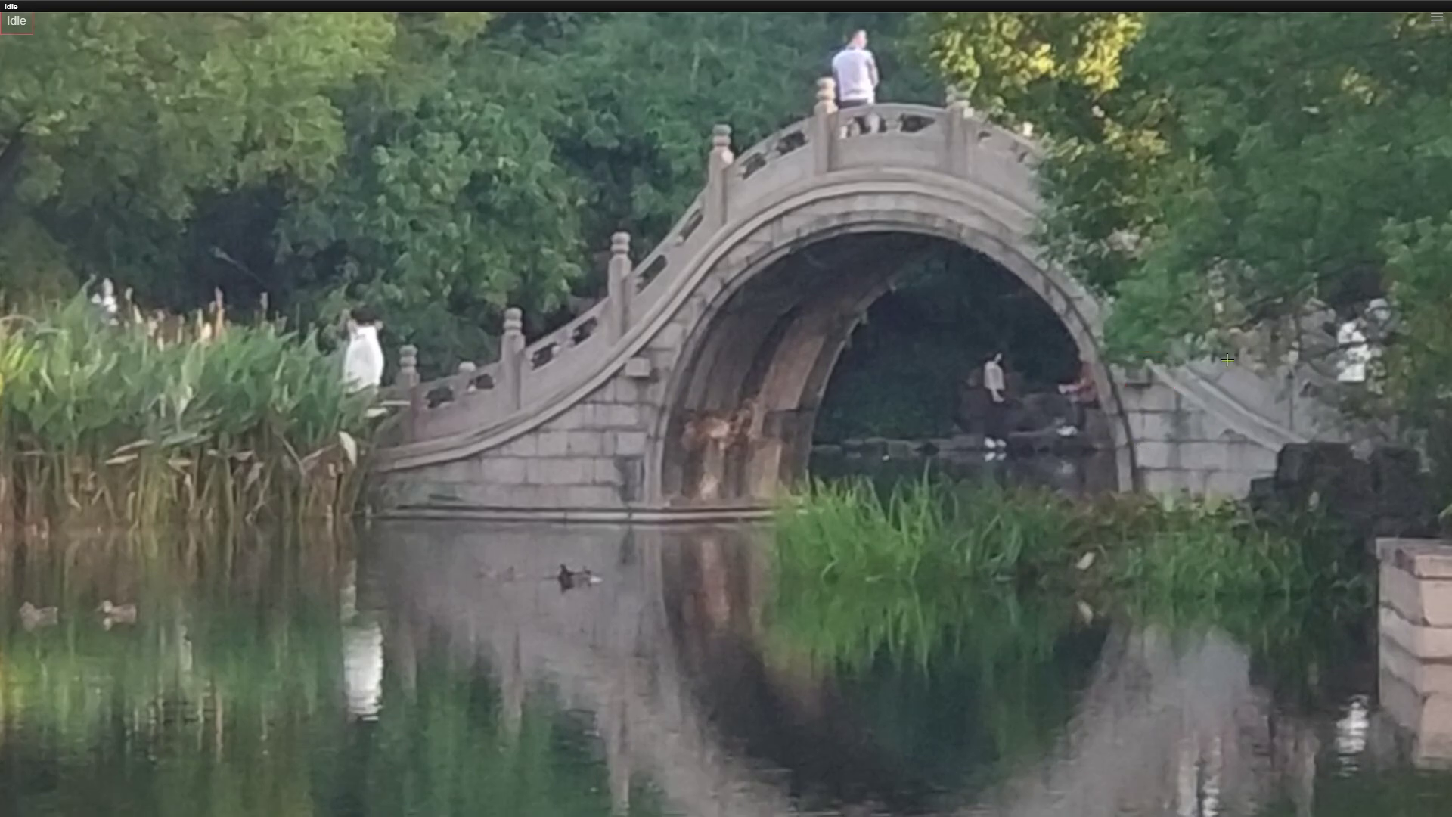
{"action": "scroll", "coordinate": [1227, 360], "scroll_direction": "down", "scroll_amount": 10}
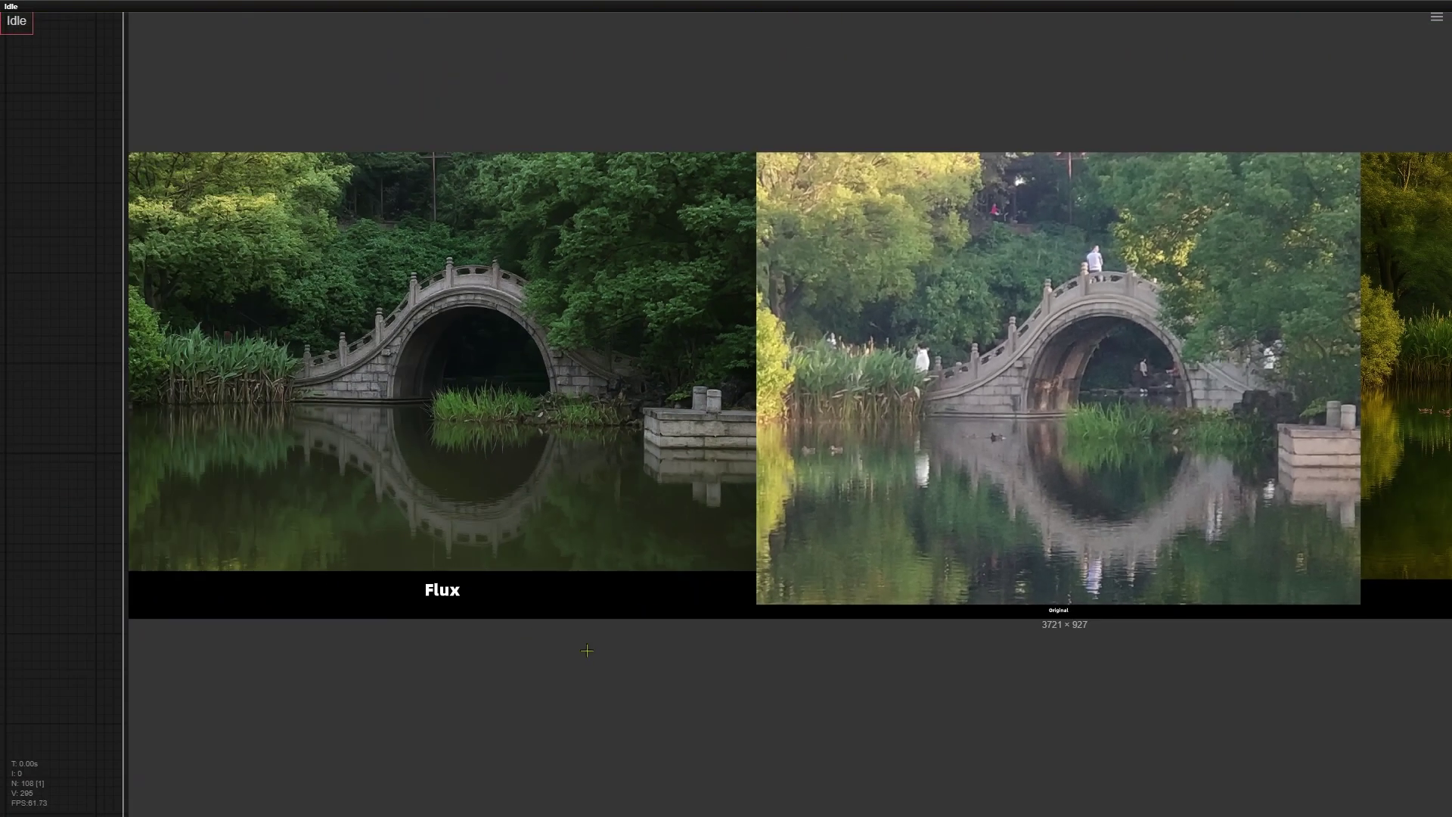
{"action": "scroll", "coordinate": [507, 579], "scroll_direction": "down", "scroll_amount": 5}
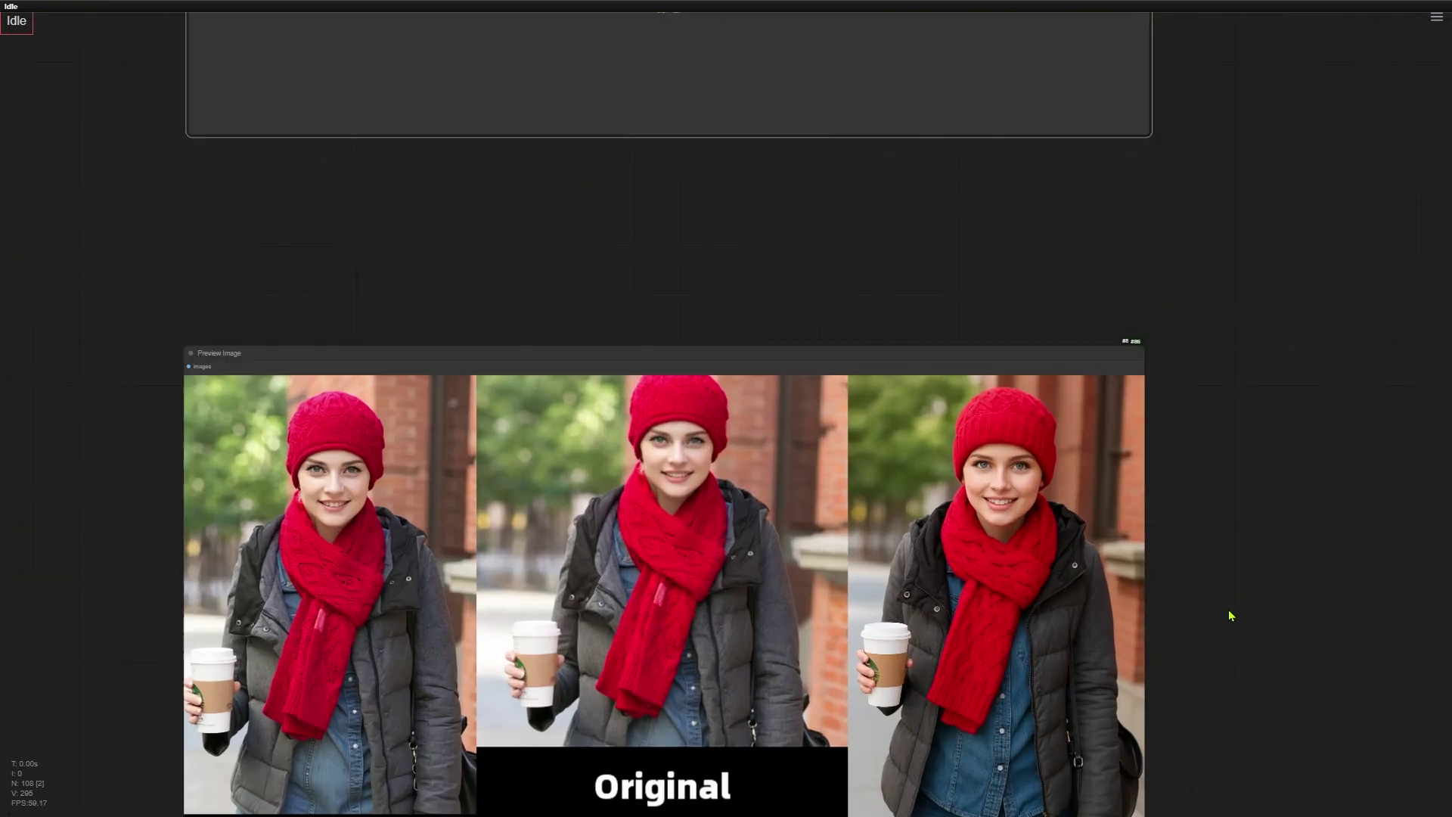
{"action": "scroll", "coordinate": [1228, 610], "scroll_direction": "up", "scroll_amount": 5}
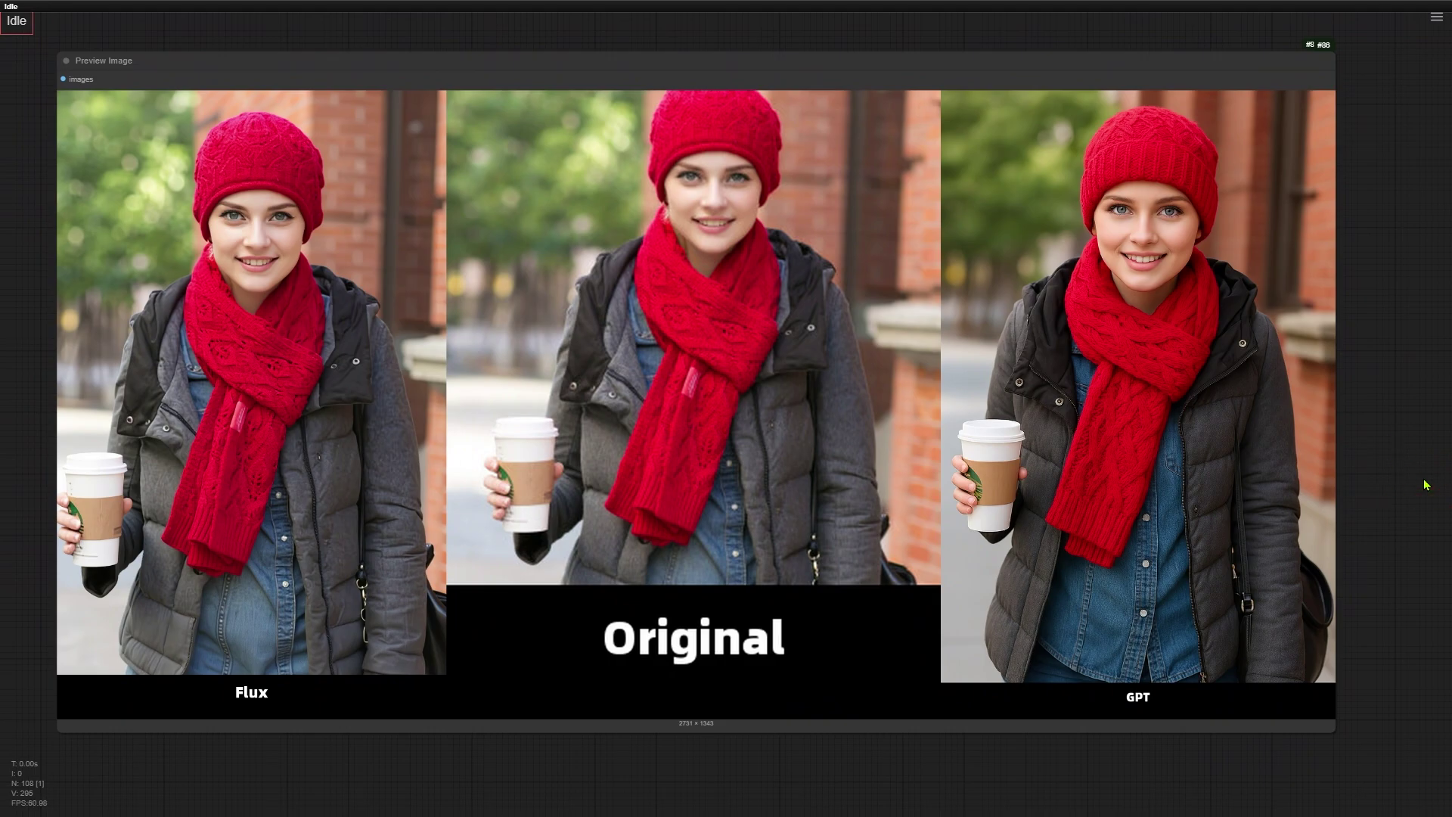
Select the red-scarf comparison, then pan past the gold-dress one to the LUCK 77 comparison.
{"action": "left_click", "coordinate": [611, 398]}
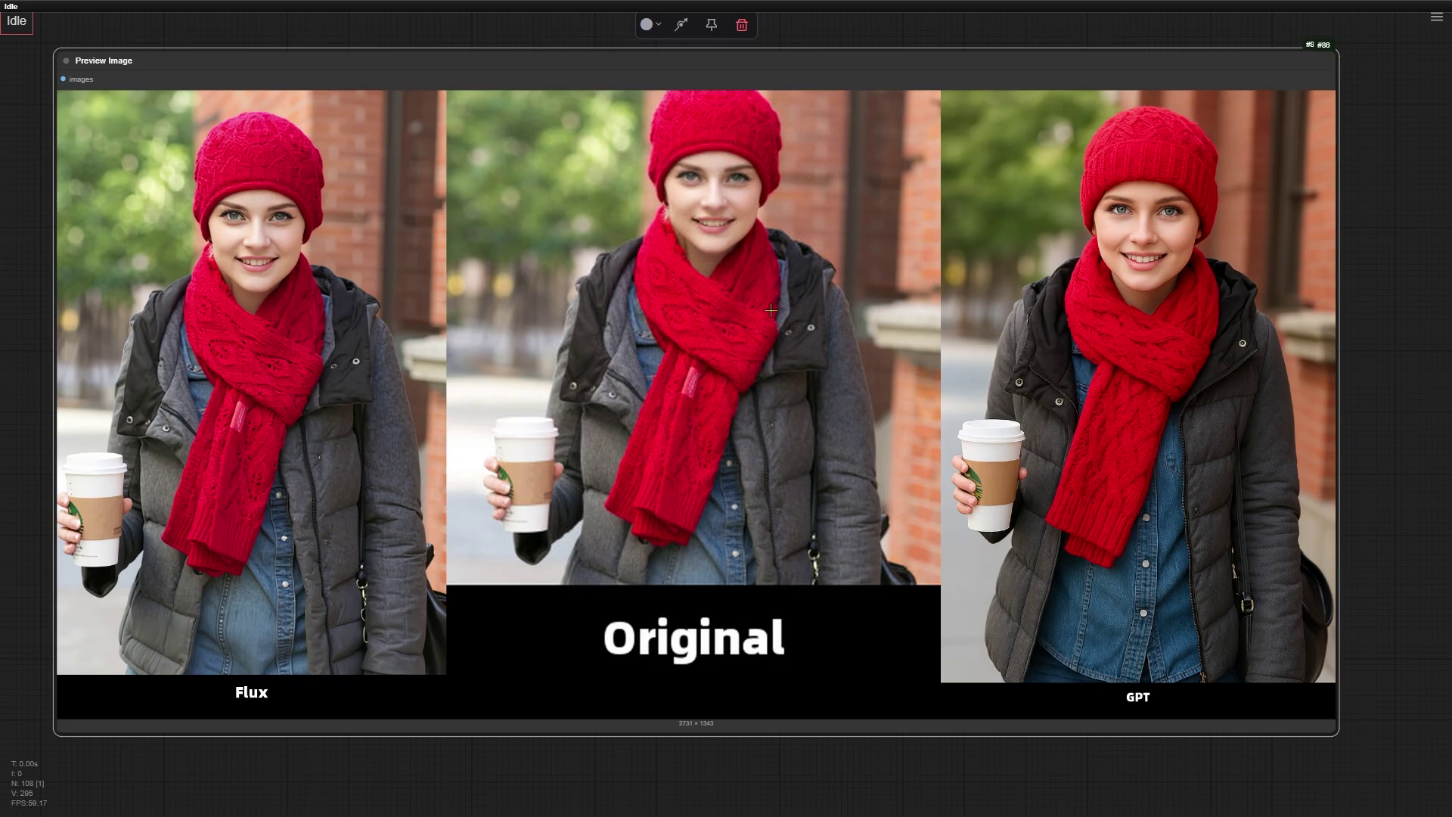
{"action": "left_click_drag", "start_coordinate": [956, 781], "coordinate": [937, 162]}
{"action": "scroll", "coordinate": [1412, 573], "scroll_direction": "down", "scroll_amount": 1}
{"action": "scroll", "coordinate": [1412, 573], "scroll_direction": "down", "scroll_amount": 3}
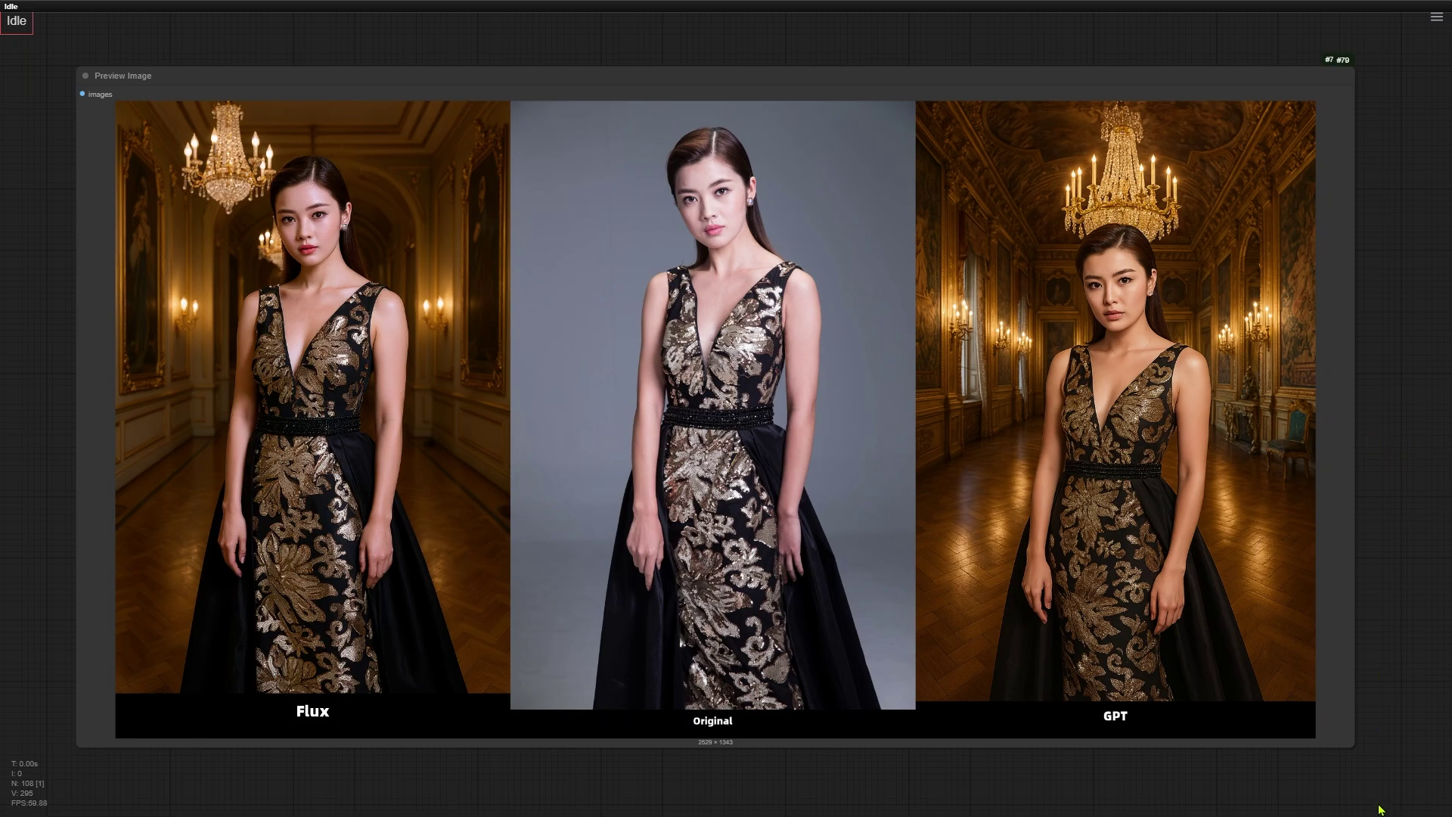
{"action": "left_click_drag", "start_coordinate": [1382, 787], "coordinate": [1352, 210]}
{"action": "left_click_drag", "start_coordinate": [1359, 680], "coordinate": [1412, 426]}
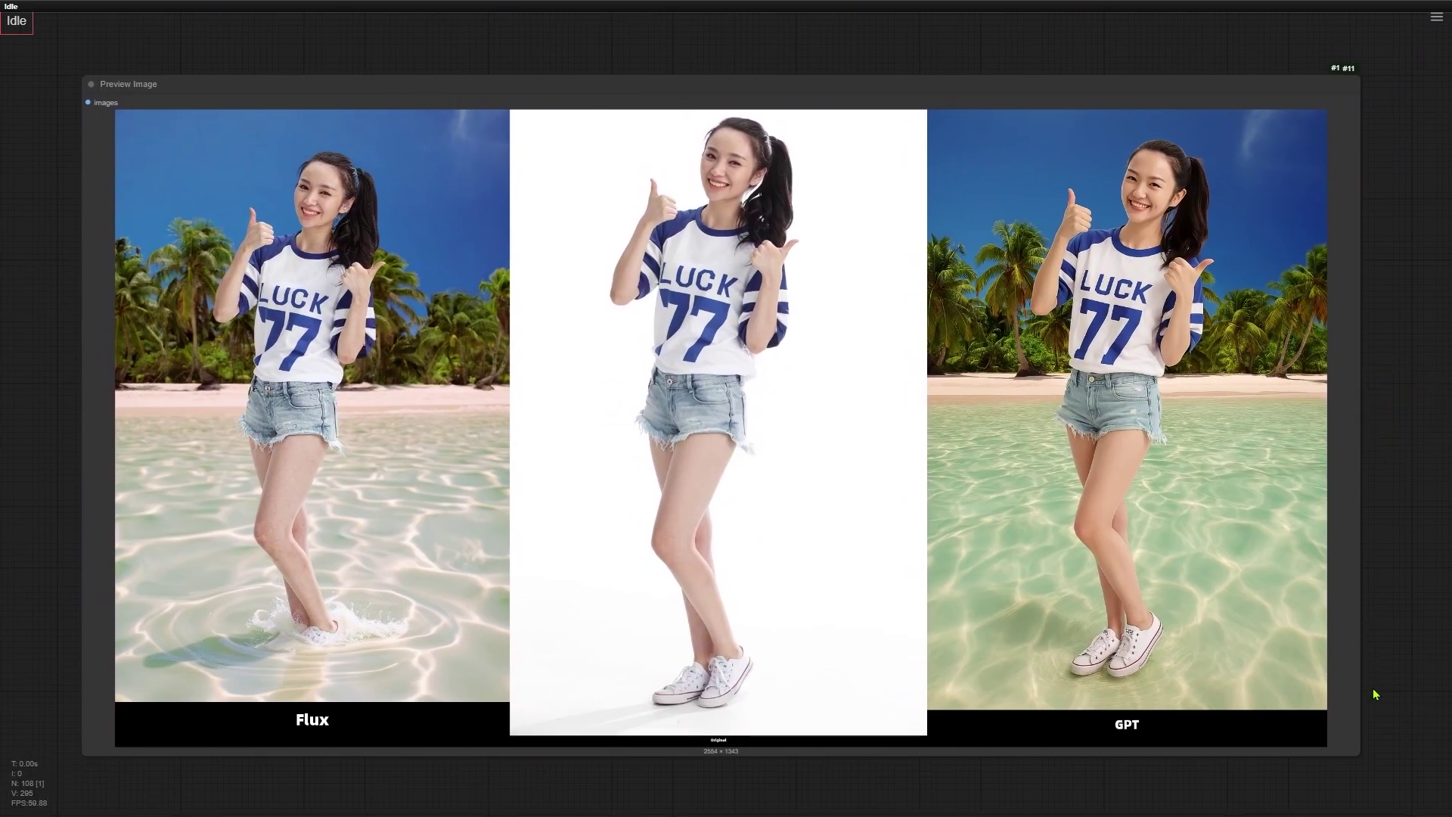
{"action": "scroll", "coordinate": [1375, 694], "scroll_direction": "down", "scroll_amount": 5}
Lay the empty beach background over the Original panel, then raise the comparison back in front.
{"action": "left_click_drag", "start_coordinate": [396, 366], "coordinate": [1063, 257]}
{"action": "left_click", "coordinate": [1044, 279]}
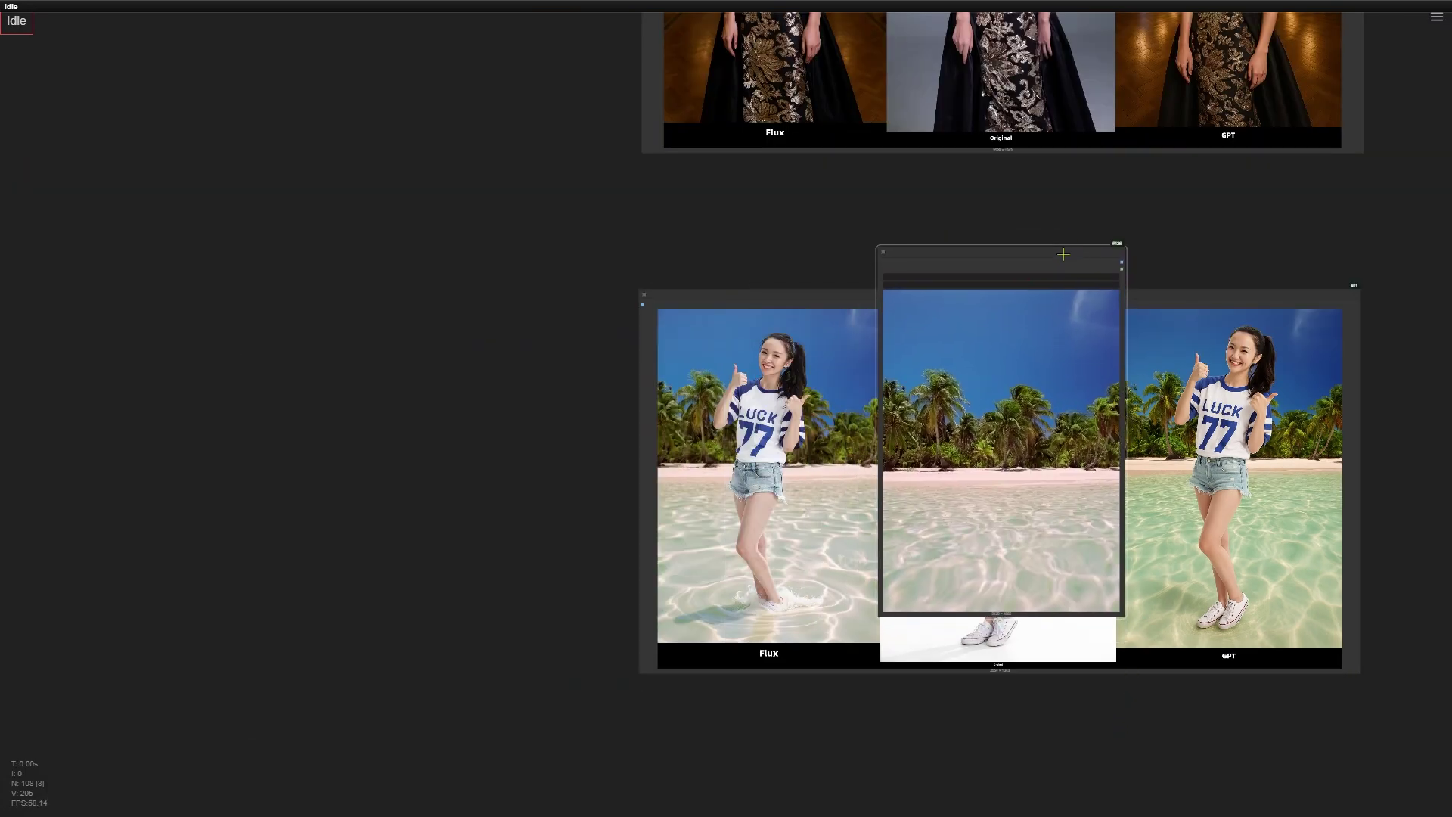
{"action": "scroll", "coordinate": [1103, 712], "scroll_direction": "up", "scroll_amount": 4}
{"action": "left_click_drag", "start_coordinate": [1103, 713], "coordinate": [965, 813]}
{"action": "scroll", "coordinate": [1052, 808], "scroll_direction": "up", "scroll_amount": 3}
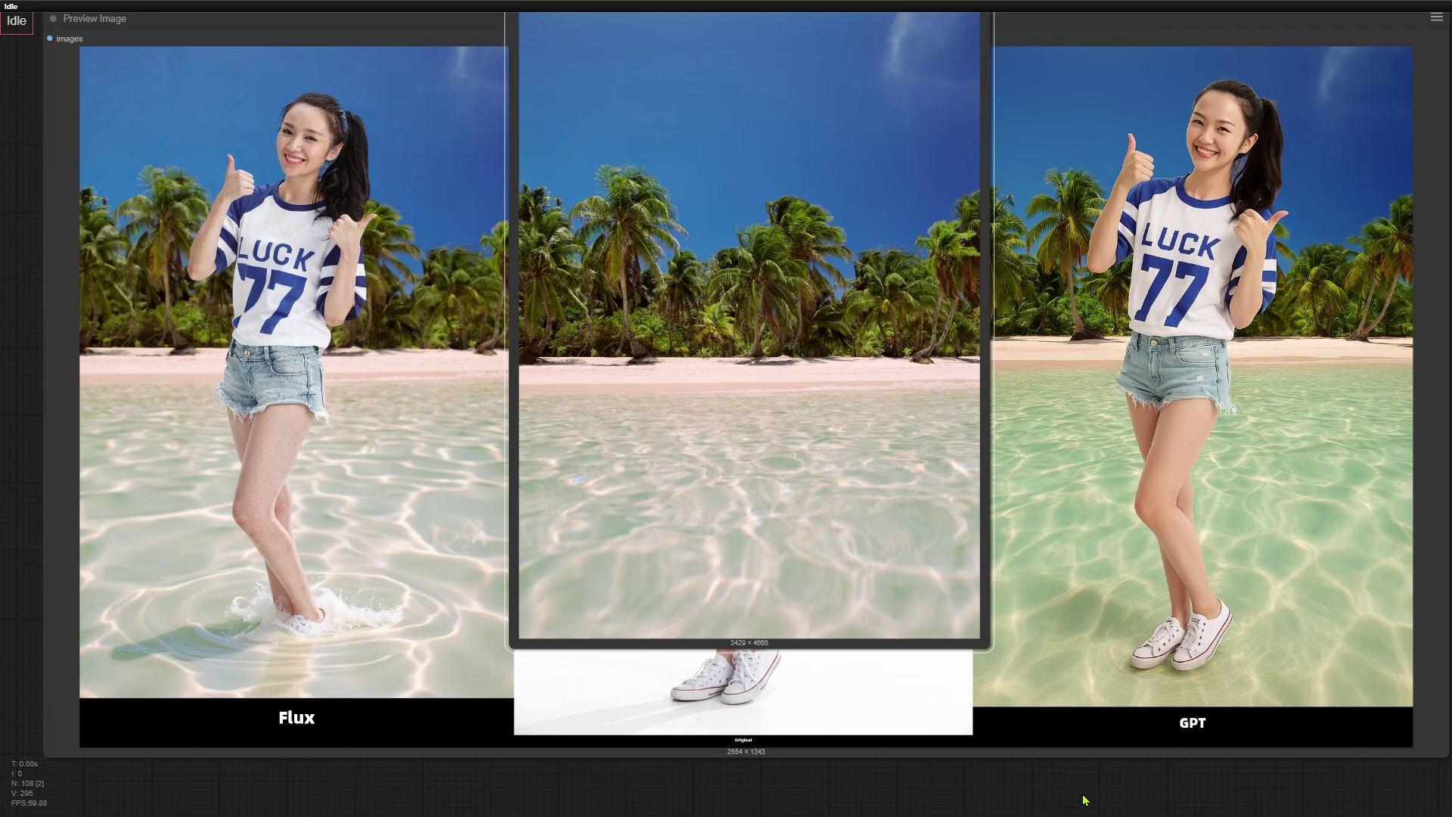
{"action": "left_click", "coordinate": [280, 611]}
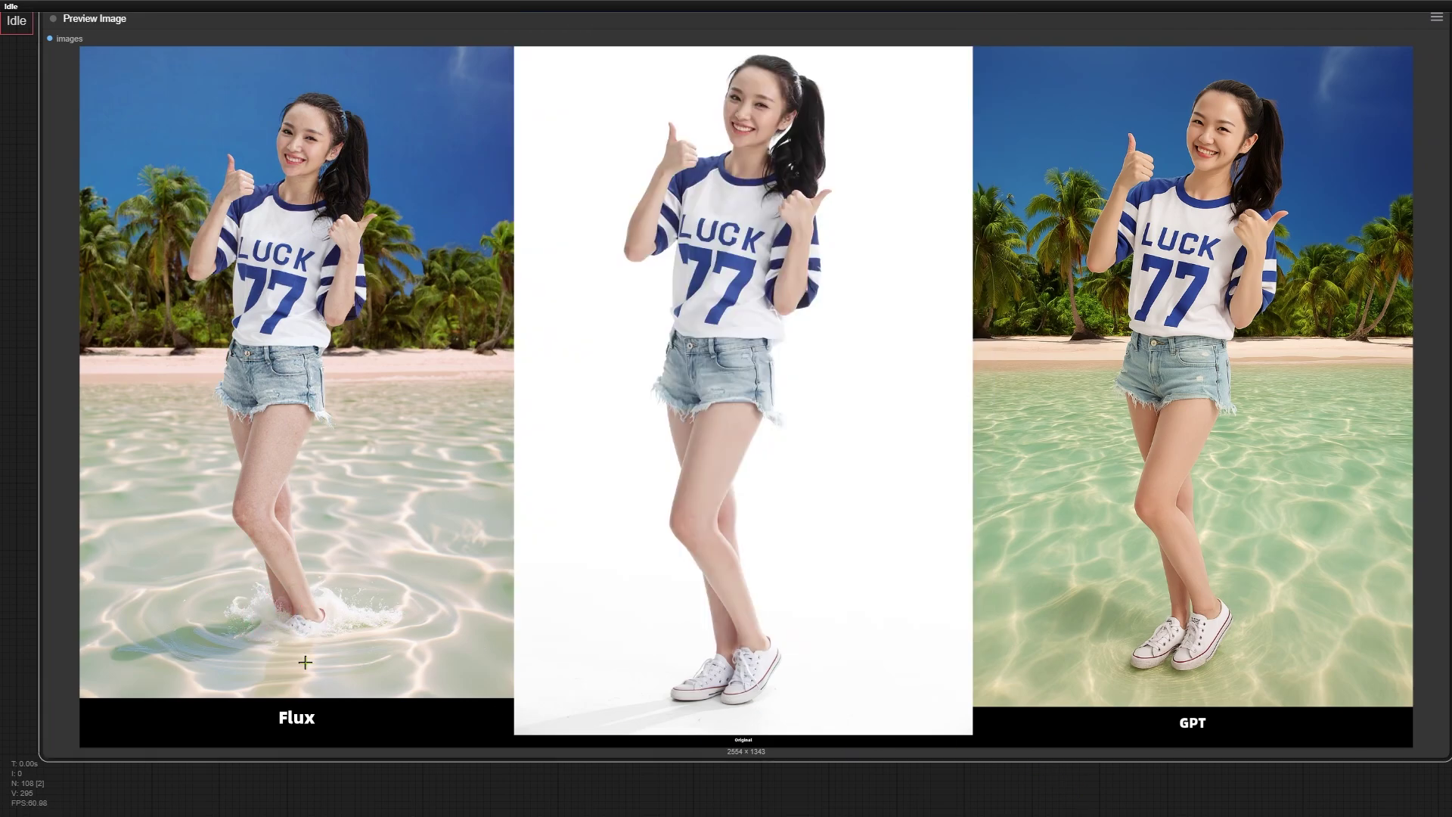
Pan down to the white lace top and black skirt comparison.
{"action": "scroll", "coordinate": [318, 648], "scroll_direction": "down", "scroll_amount": 3}
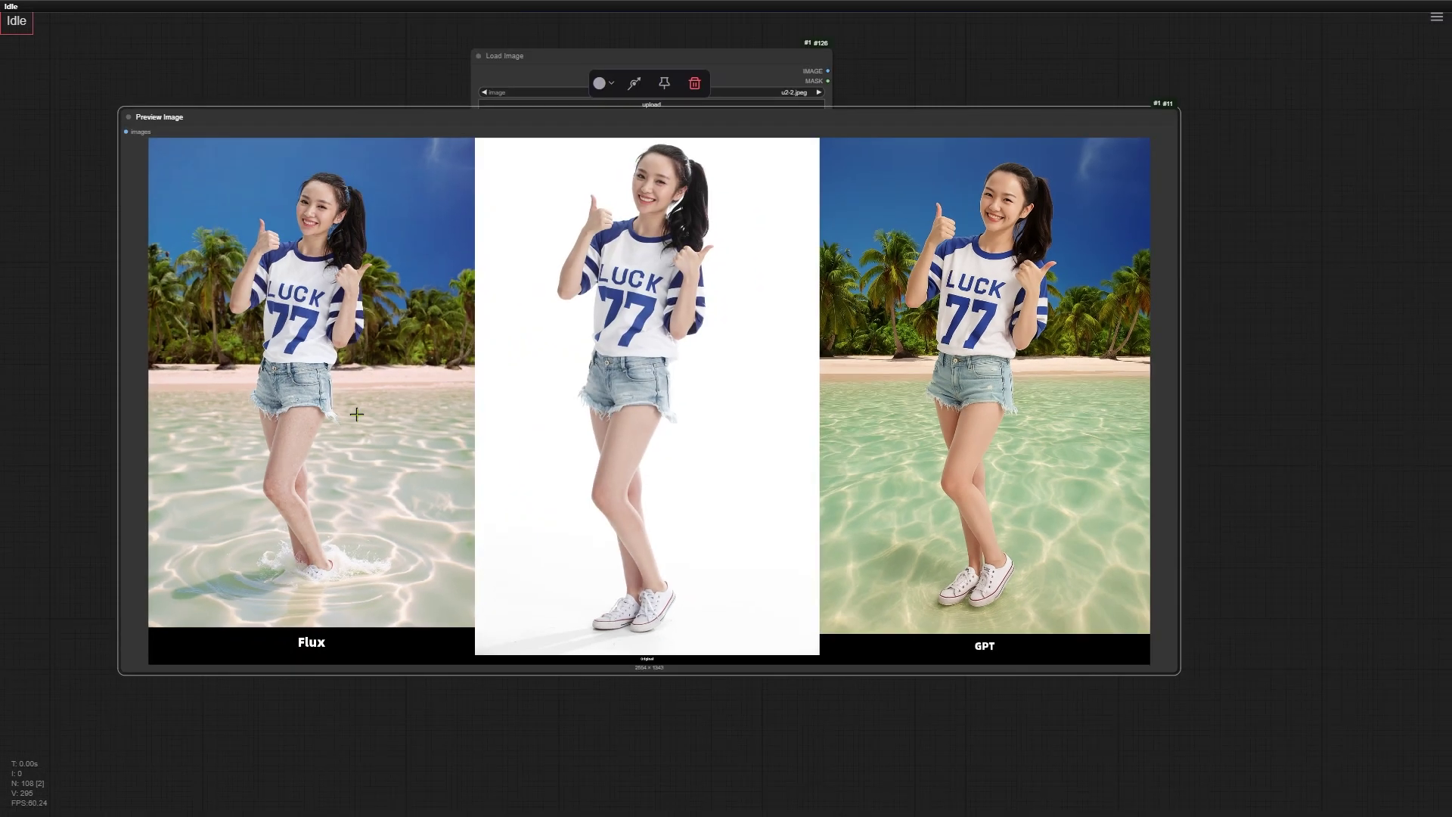
{"action": "scroll", "coordinate": [1018, 777], "scroll_direction": "down", "scroll_amount": 5}
{"action": "left_click_drag", "start_coordinate": [1280, 699], "coordinate": [1355, 373]}
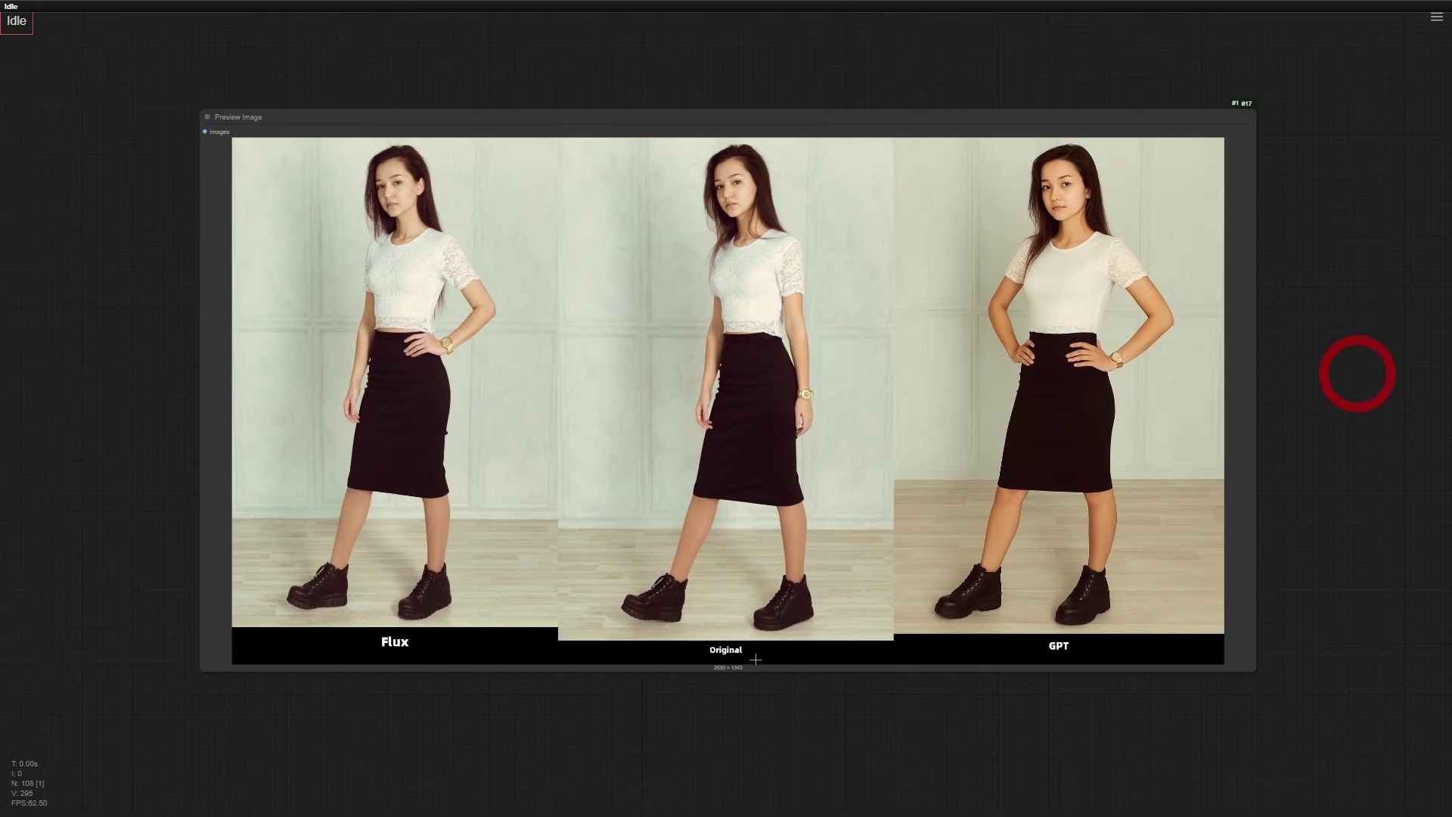
Pan down past the white-top comparison to frame the whole lace-dress portrait comparison.
{"action": "scroll", "coordinate": [652, 740], "scroll_direction": "up", "scroll_amount": 2}
{"action": "left_click_drag", "start_coordinate": [591, 724], "coordinate": [593, 778]}
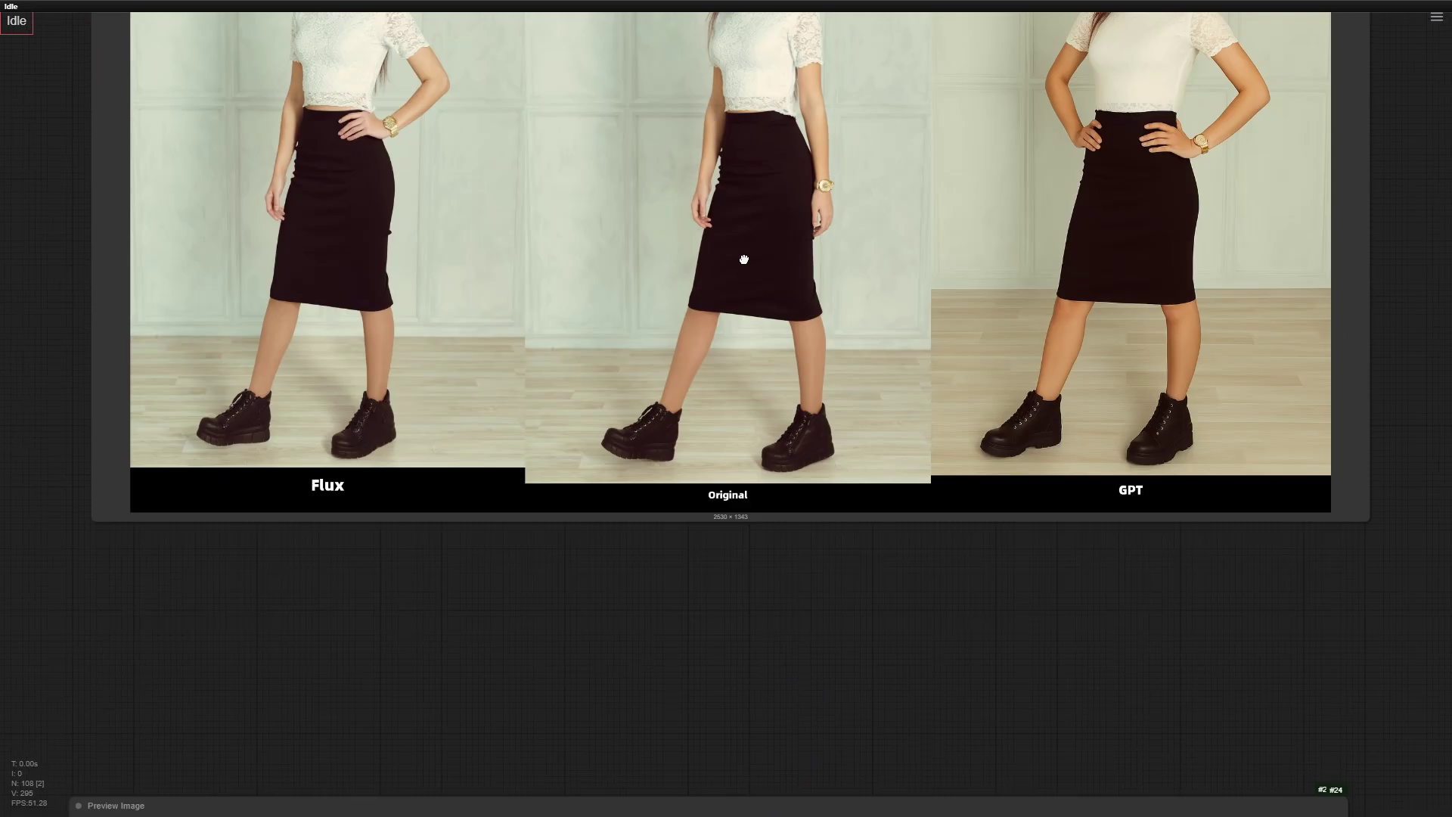
{"action": "left_click_drag", "start_coordinate": [804, 788], "coordinate": [742, 227]}
{"action": "left_click_drag", "start_coordinate": [1403, 643], "coordinate": [1449, 389]}
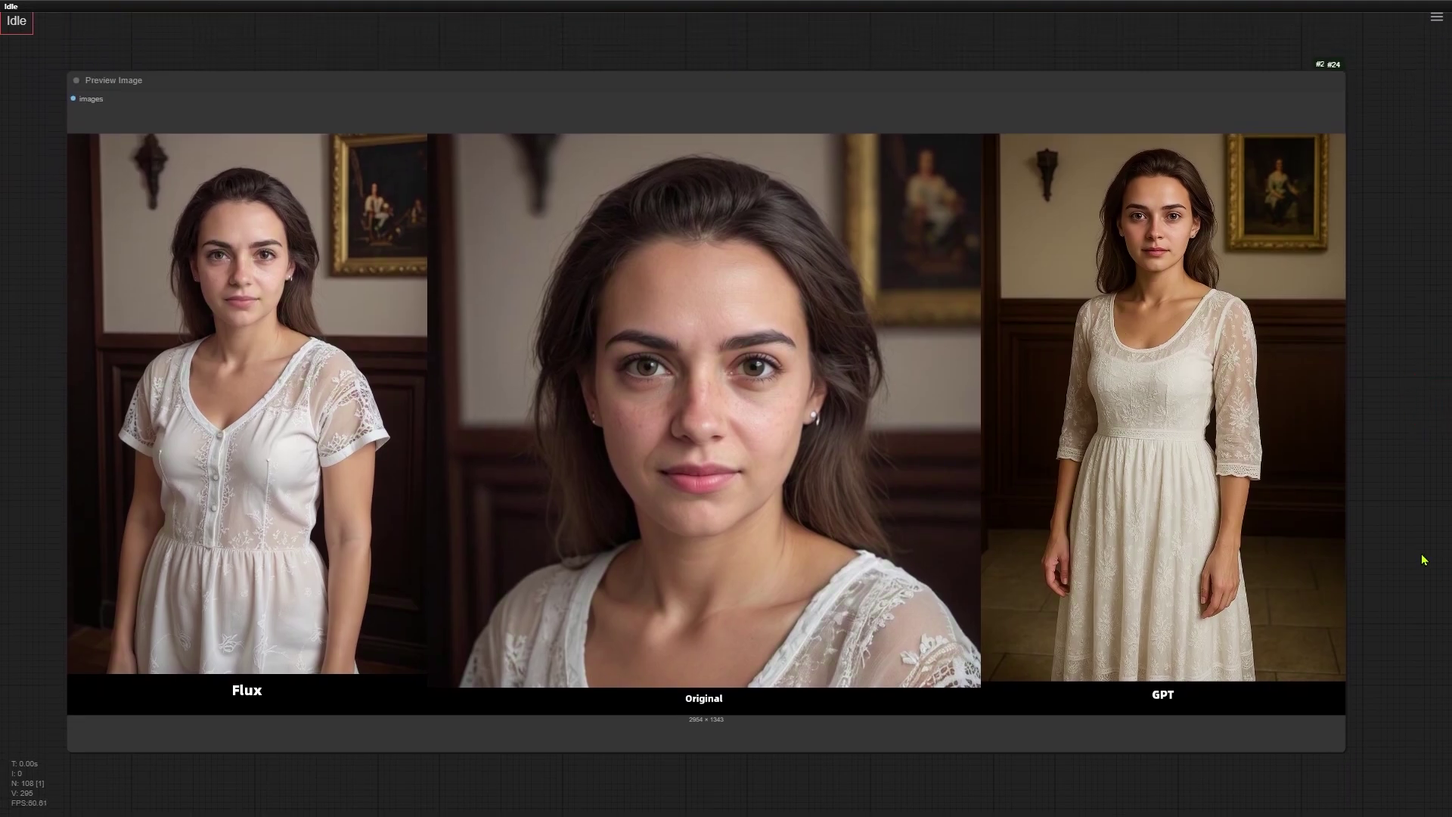
Pan on past the couple portrait to frame the Weleda Skin Food night cream comparison.
{"action": "left_click_drag", "start_coordinate": [1394, 801], "coordinate": [1369, 156]}
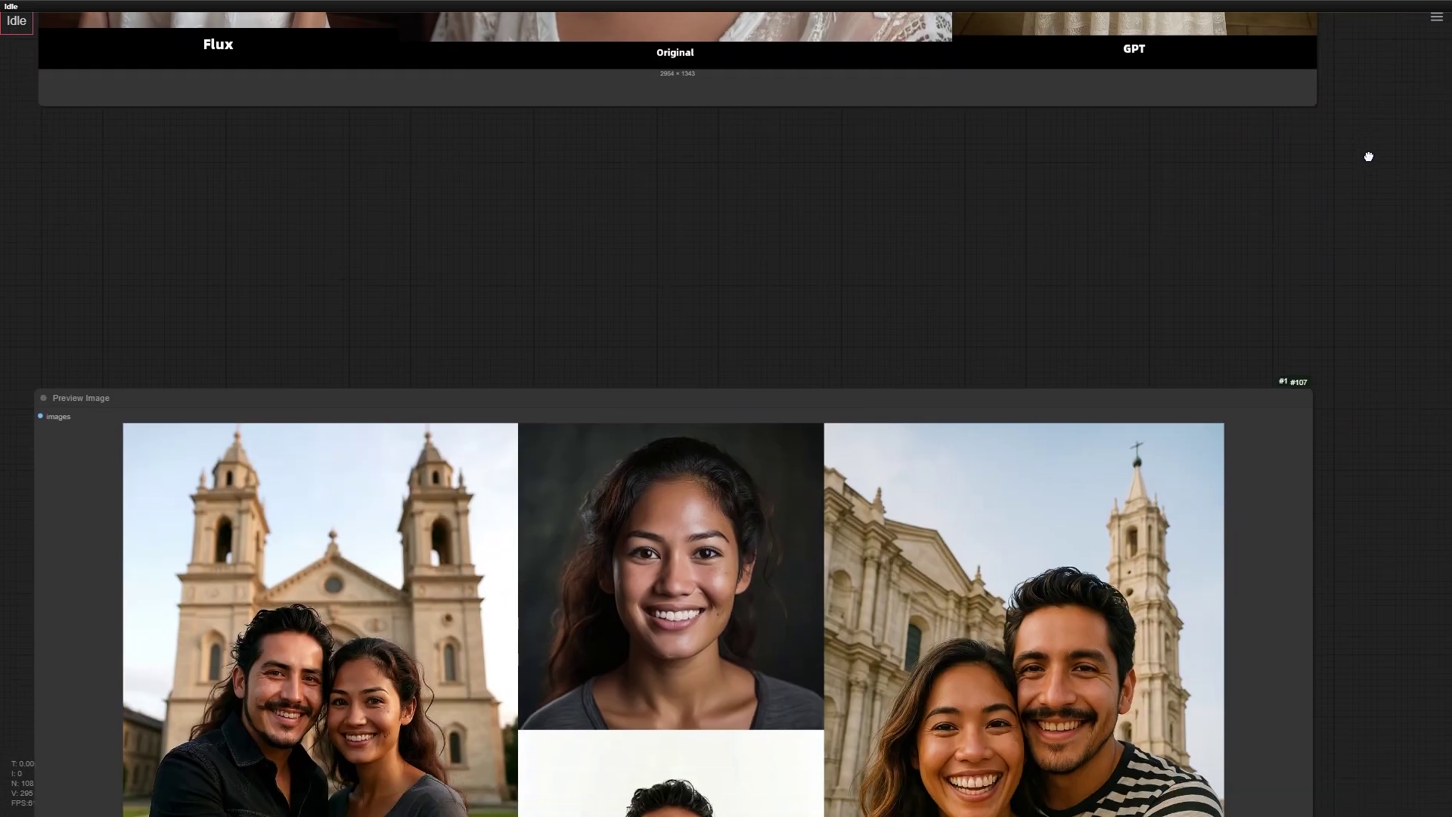
{"action": "left_click_drag", "start_coordinate": [1431, 740], "coordinate": [1437, 408]}
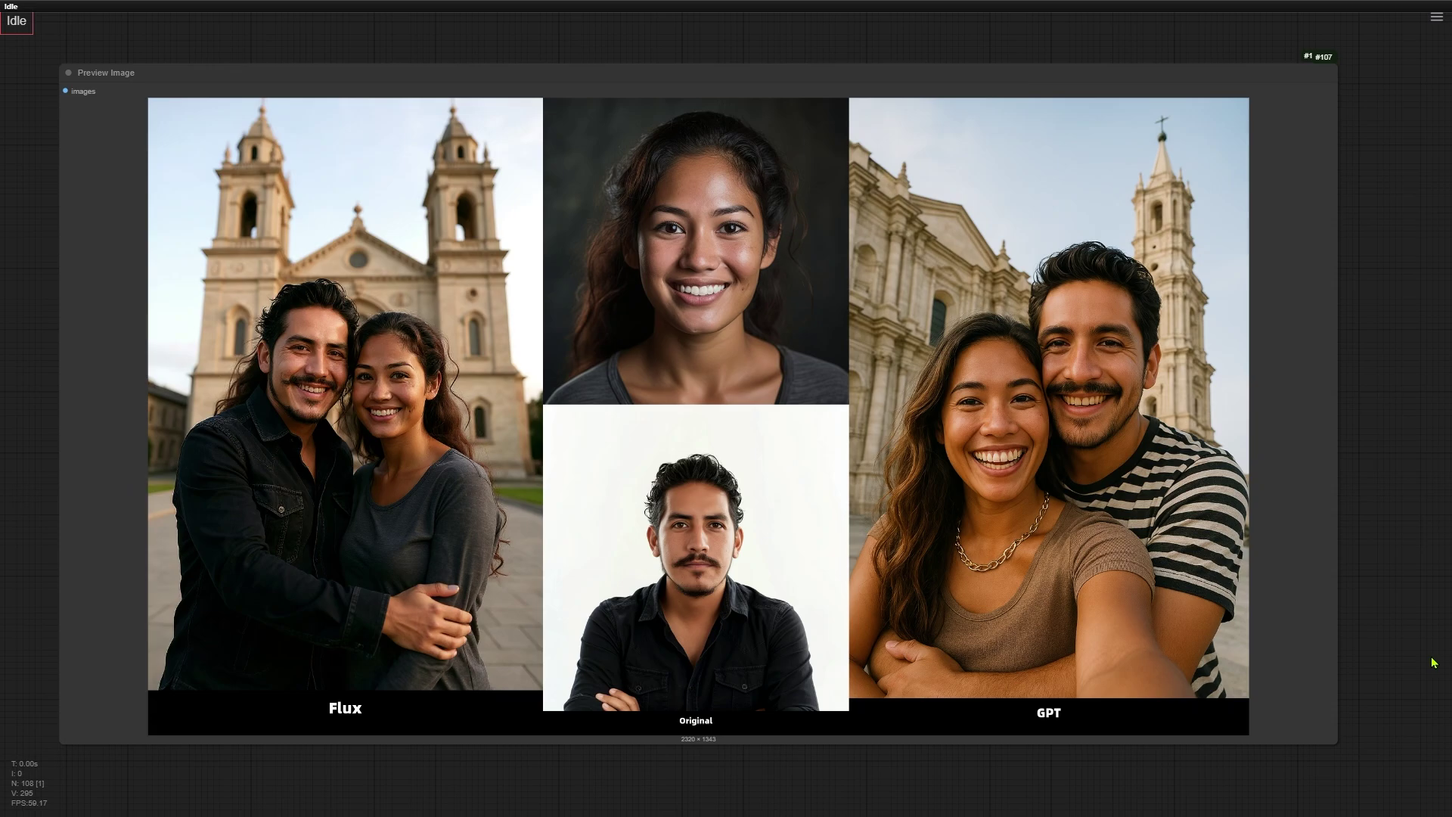
{"action": "left_click_drag", "start_coordinate": [1387, 792], "coordinate": [1348, 220]}
{"action": "left_click_drag", "start_coordinate": [1360, 734], "coordinate": [1440, 416]}
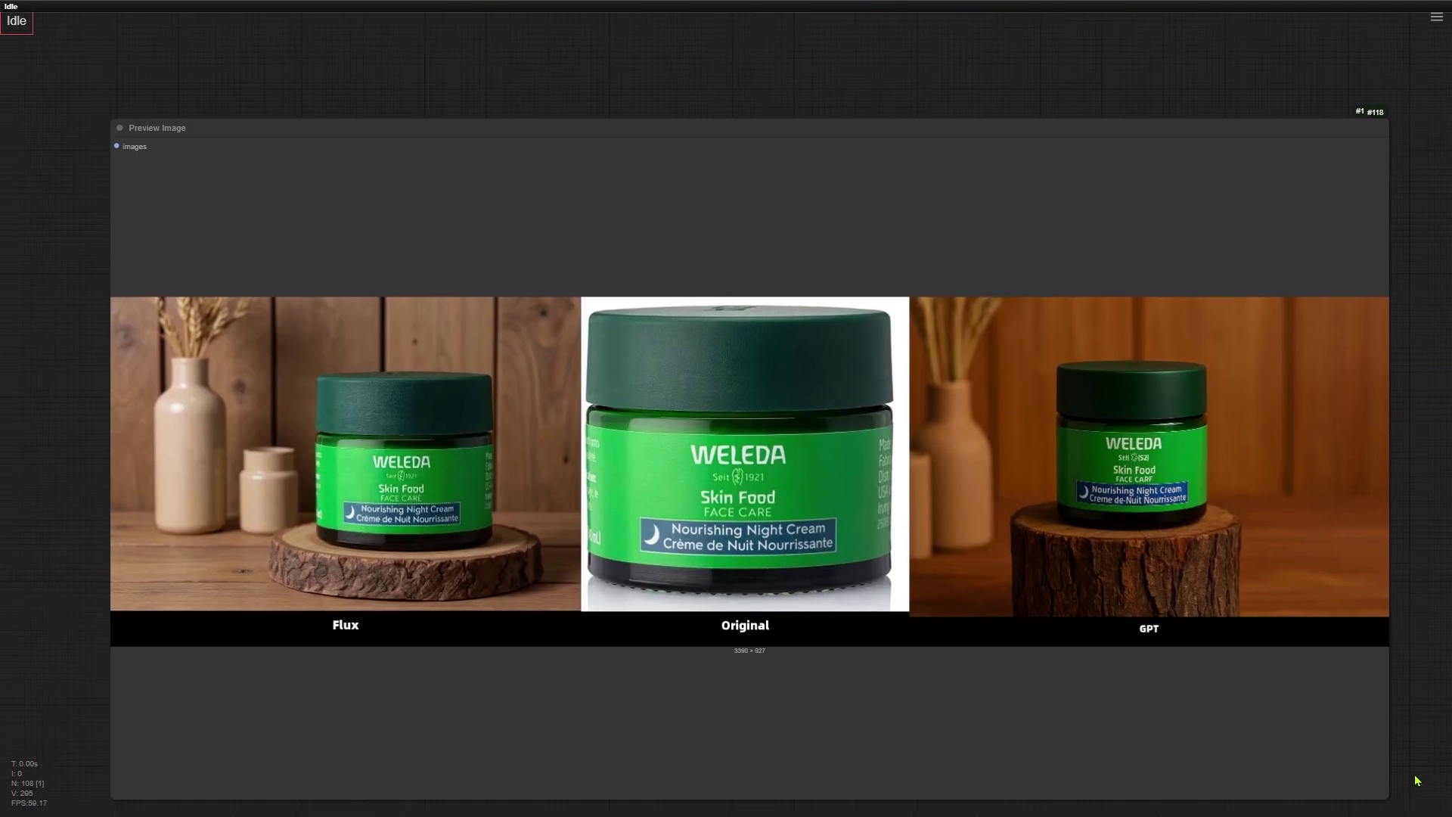
{"action": "left_click_drag", "start_coordinate": [1418, 782], "coordinate": [1433, 709]}
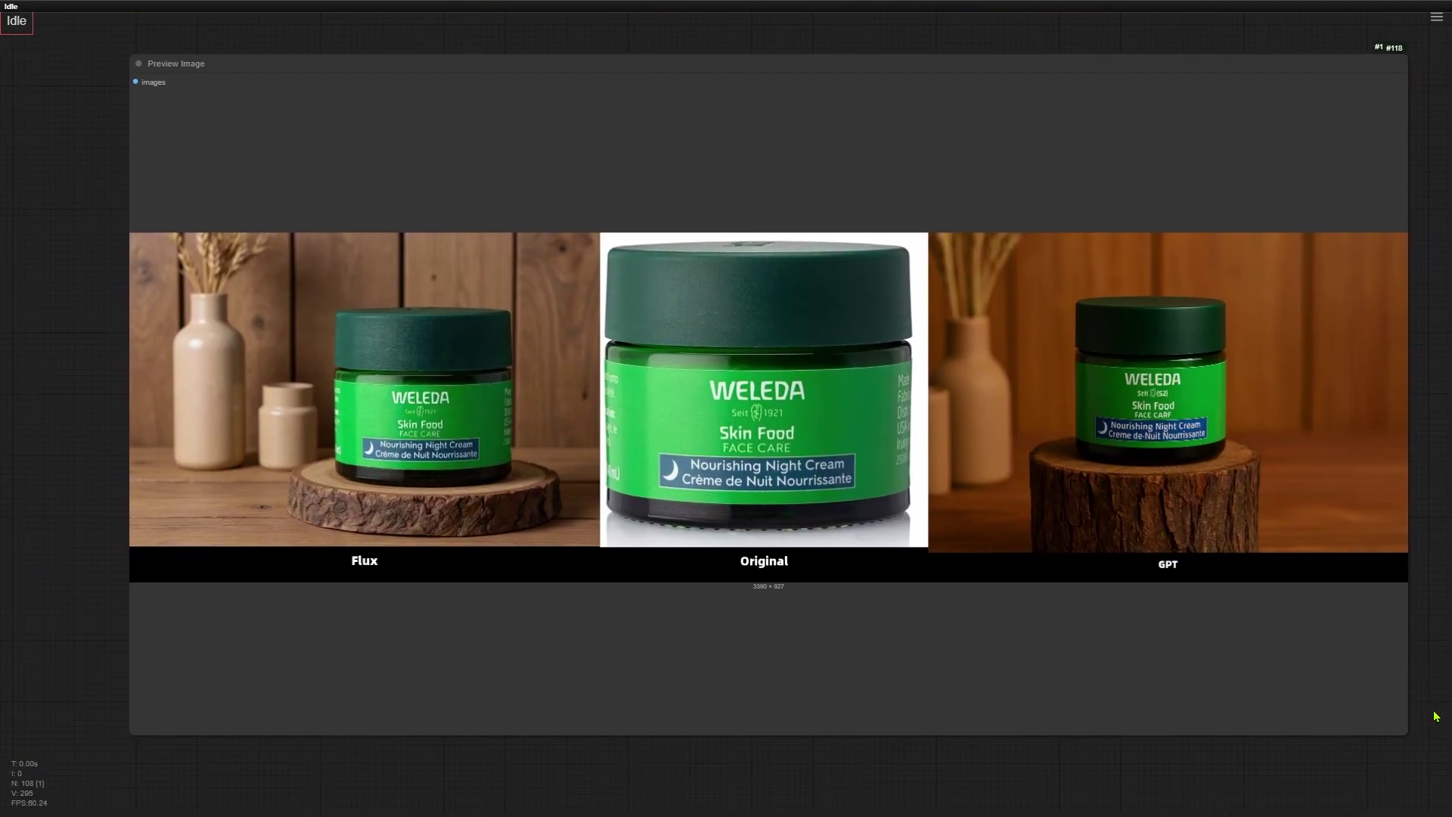
{"action": "scroll", "coordinate": [711, 424], "scroll_direction": "up", "scroll_amount": 7}
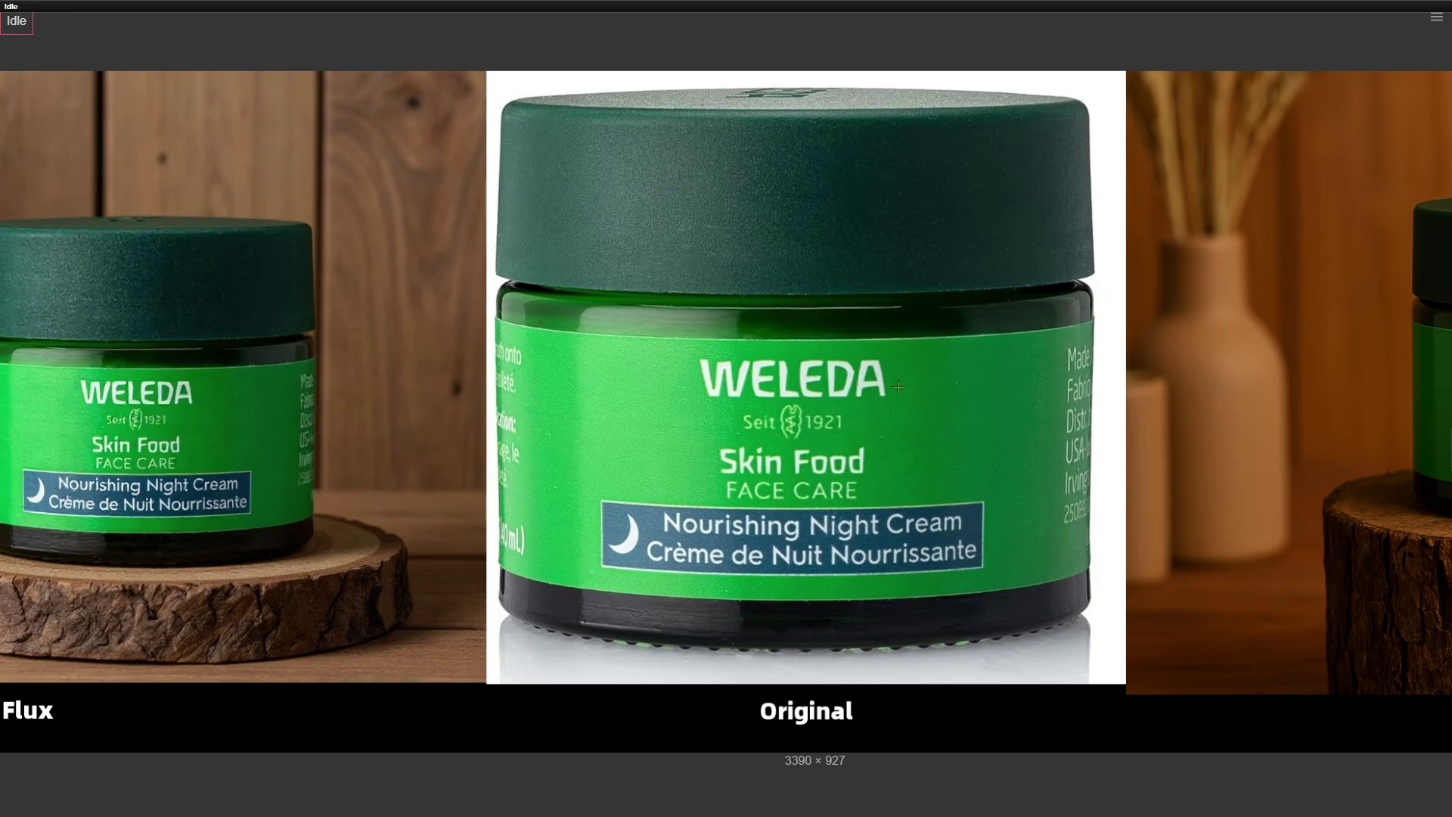
{"action": "scroll", "coordinate": [997, 381], "scroll_direction": "down", "scroll_amount": 2}
{"action": "scroll", "coordinate": [220, 403], "scroll_direction": "up", "scroll_amount": 3}
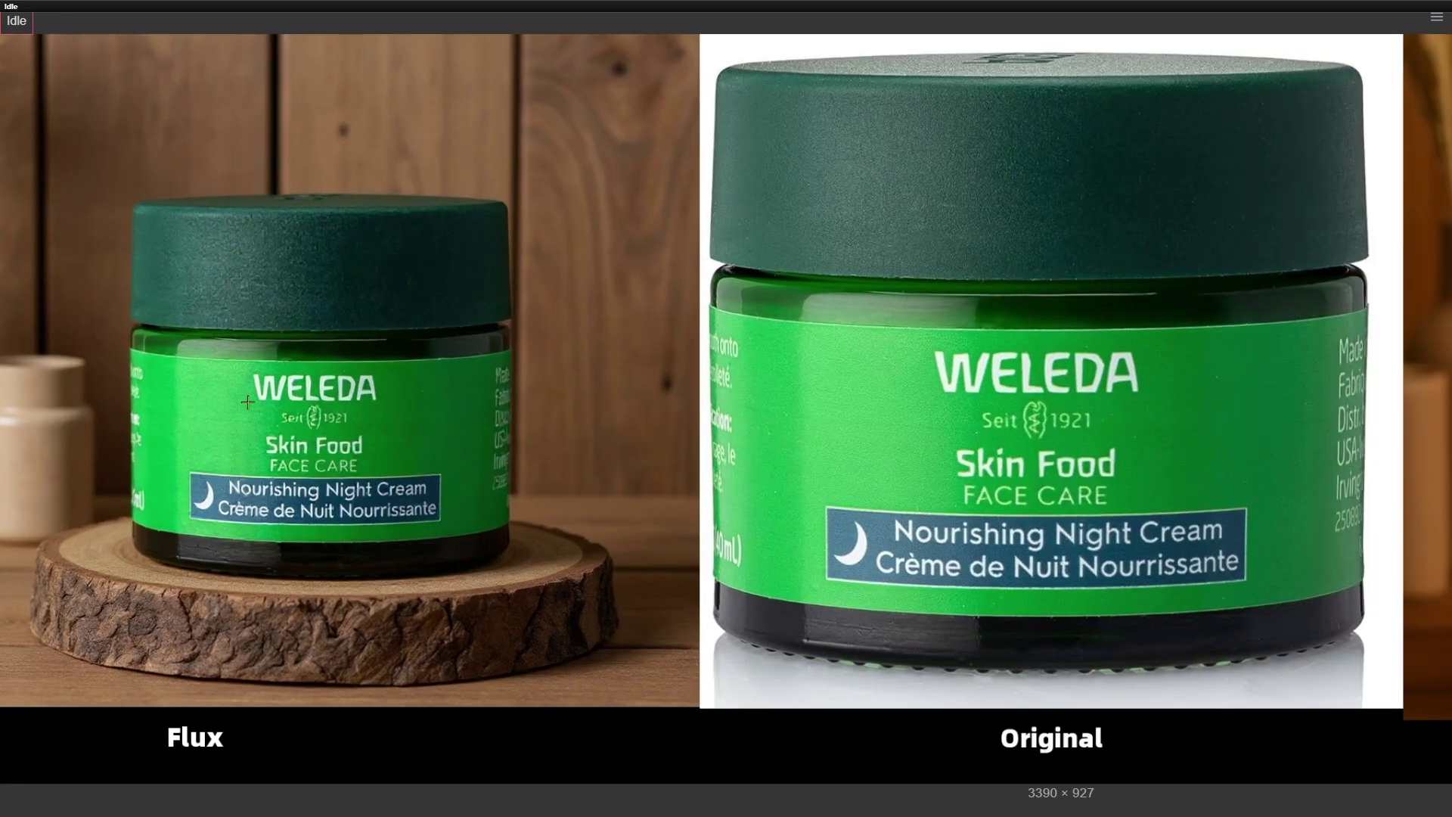
{"action": "scroll", "coordinate": [248, 401], "scroll_direction": "up", "scroll_amount": 1}
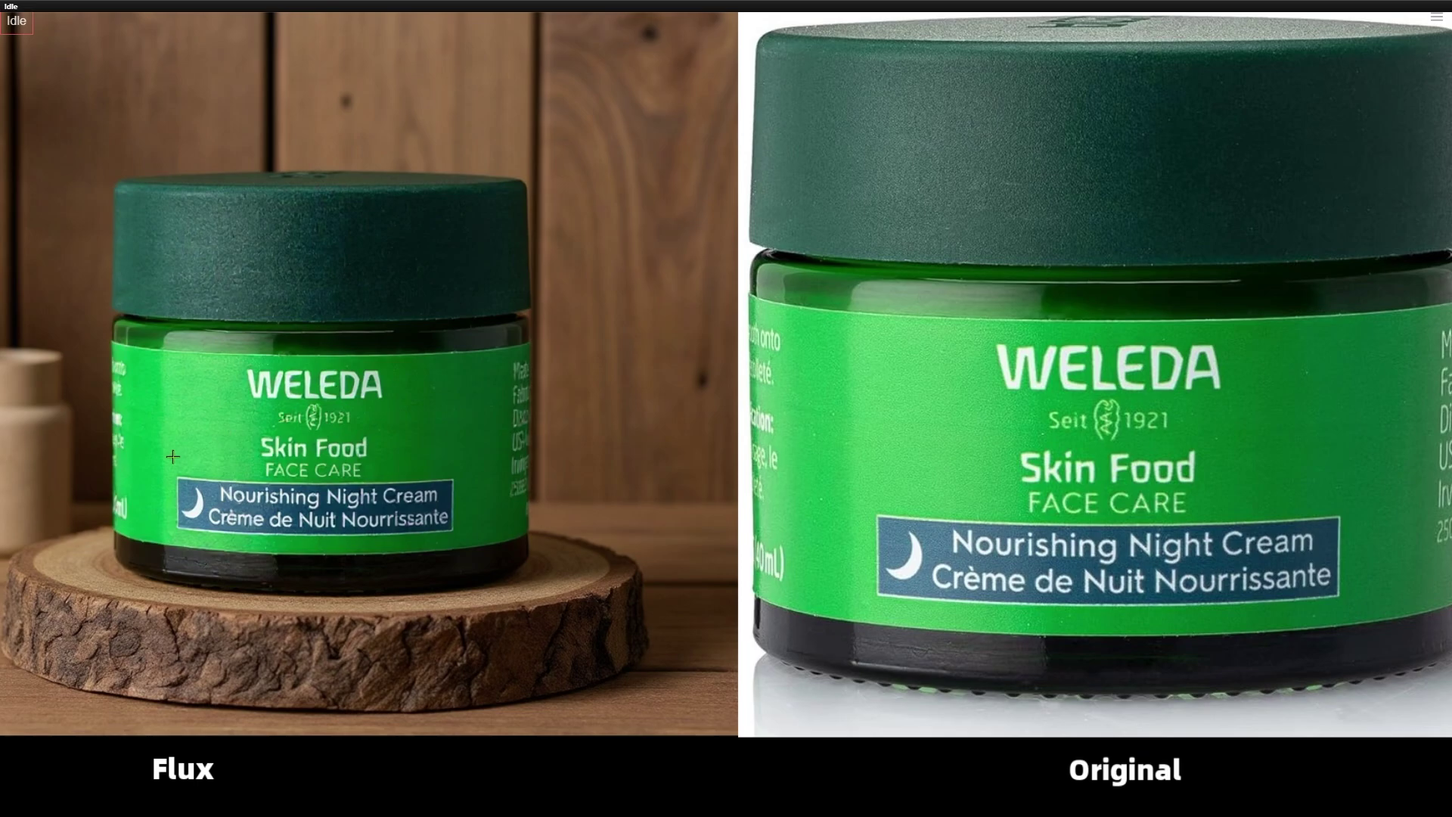
{"action": "scroll", "coordinate": [171, 458], "scroll_direction": "down", "scroll_amount": 3}
{"action": "scroll", "coordinate": [1147, 539], "scroll_direction": "up", "scroll_amount": 2}
{"action": "scroll", "coordinate": [1147, 540], "scroll_direction": "up", "scroll_amount": 1}
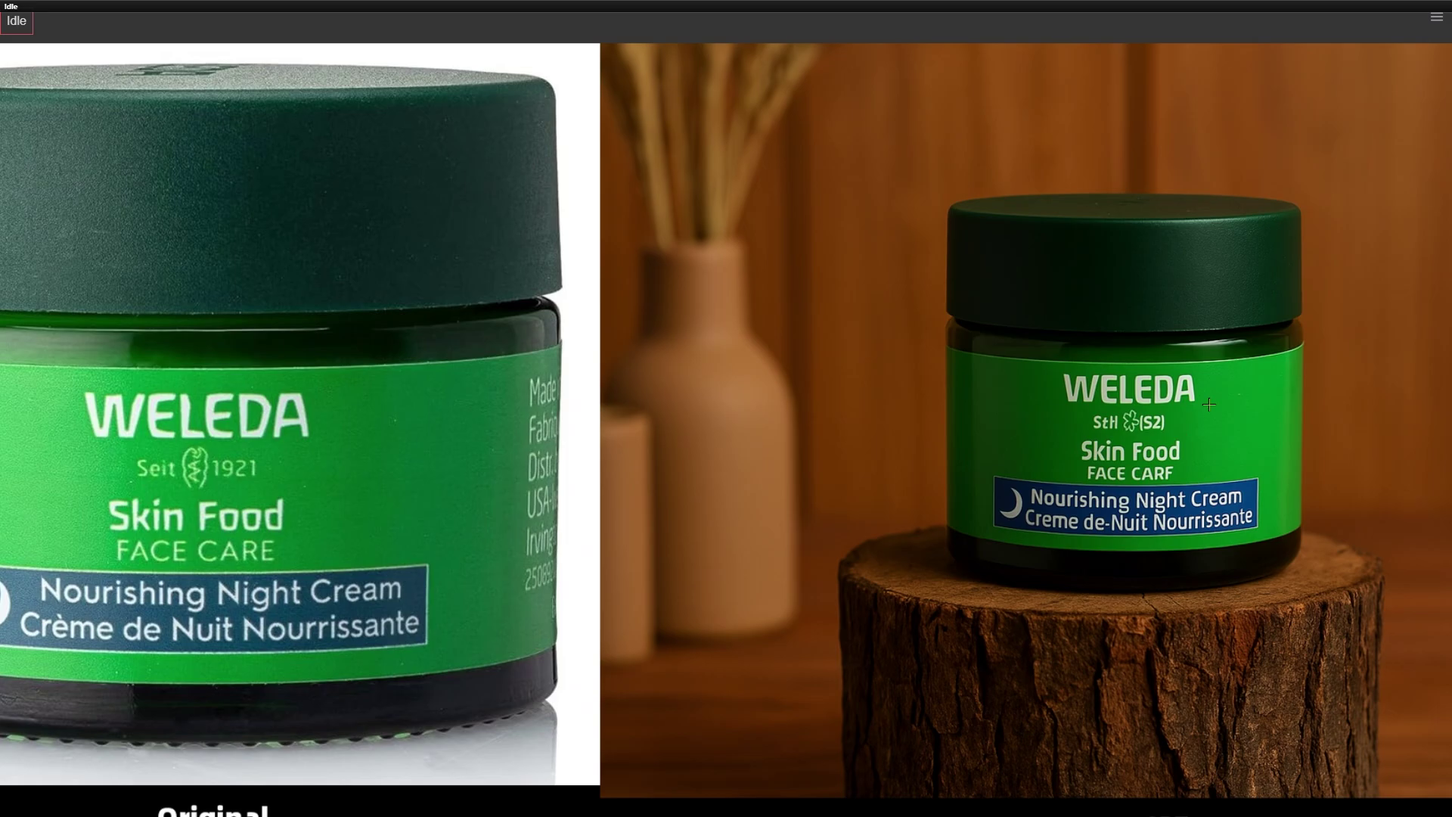
{"action": "scroll", "coordinate": [1208, 405], "scroll_direction": "down", "scroll_amount": 3}
{"action": "scroll", "coordinate": [382, 440], "scroll_direction": "up", "scroll_amount": 2}
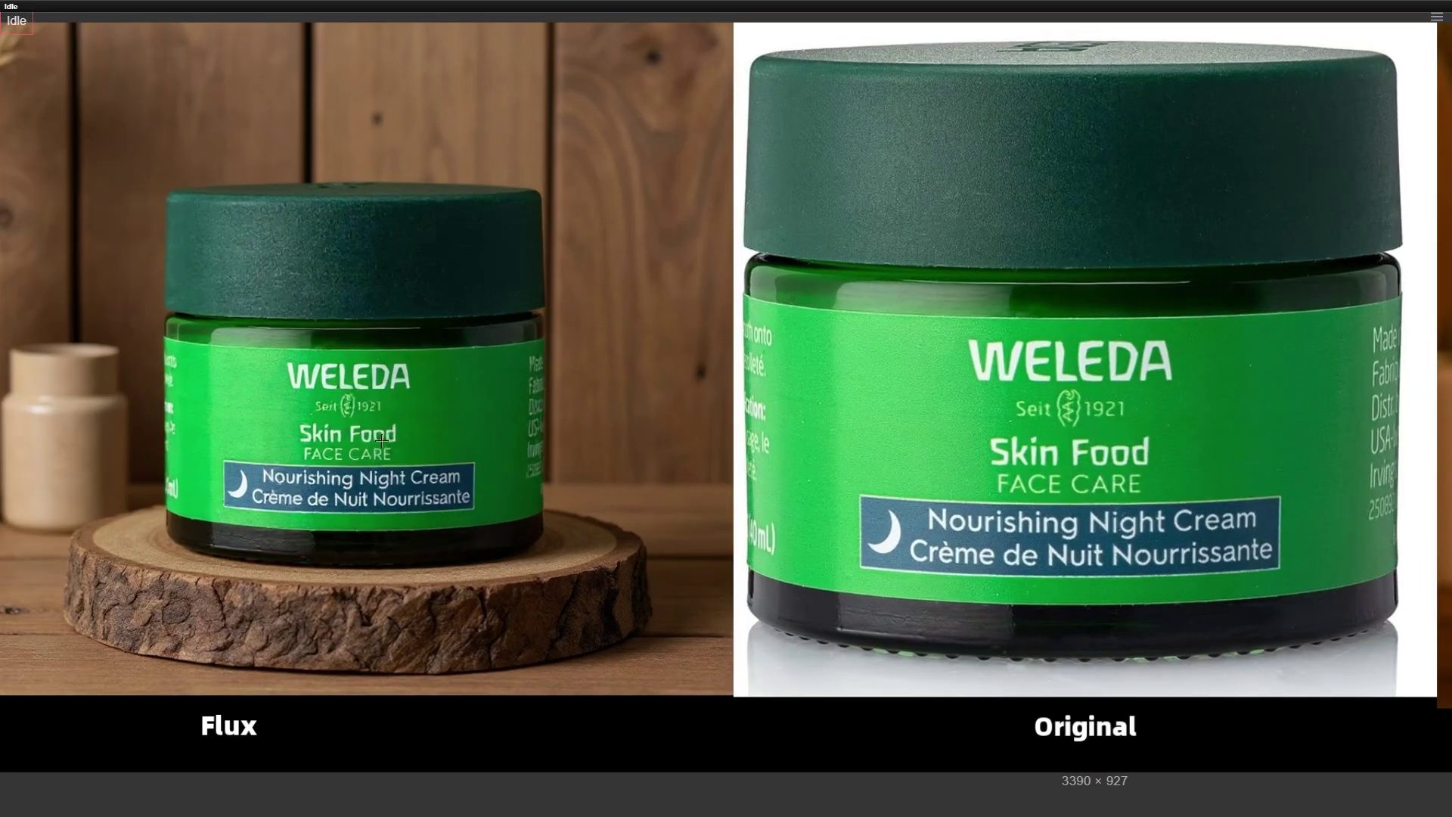
{"action": "scroll", "coordinate": [382, 440], "scroll_direction": "up", "scroll_amount": 1}
{"action": "scroll", "coordinate": [488, 418], "scroll_direction": "up", "scroll_amount": 1}
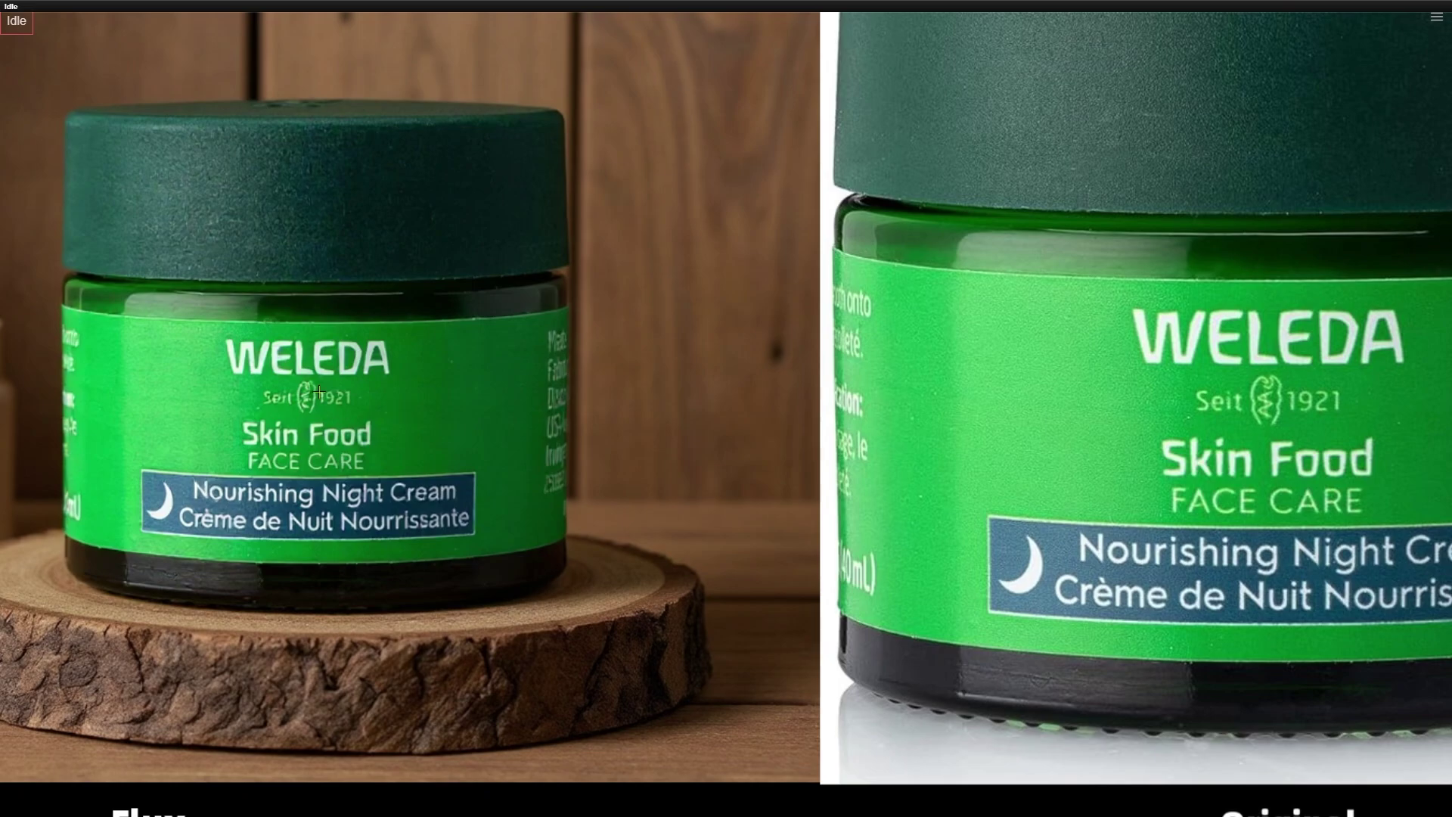
{"action": "scroll", "coordinate": [258, 358], "scroll_direction": "down", "scroll_amount": 3}
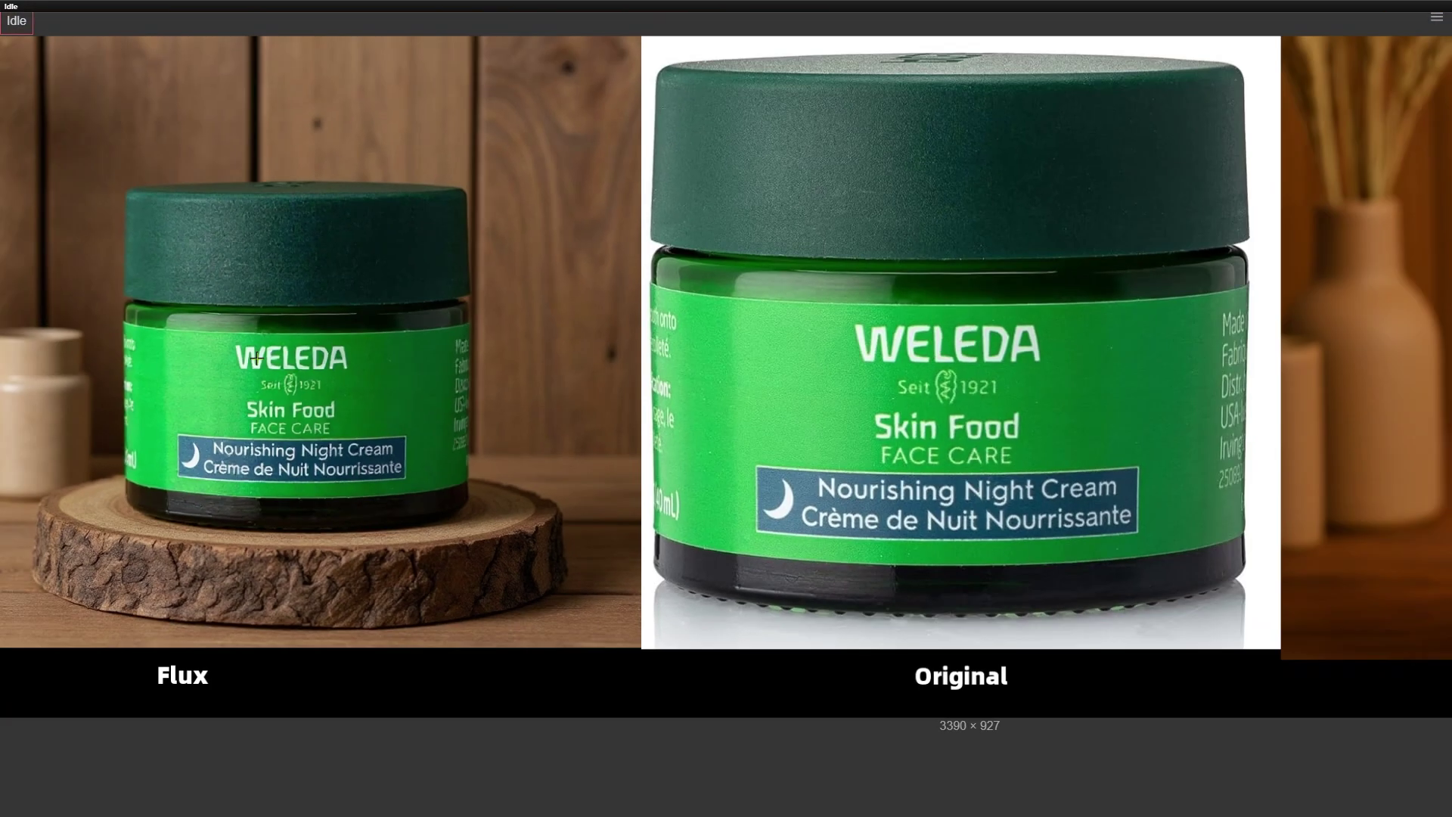
{"action": "scroll", "coordinate": [257, 359], "scroll_direction": "down", "scroll_amount": 5}
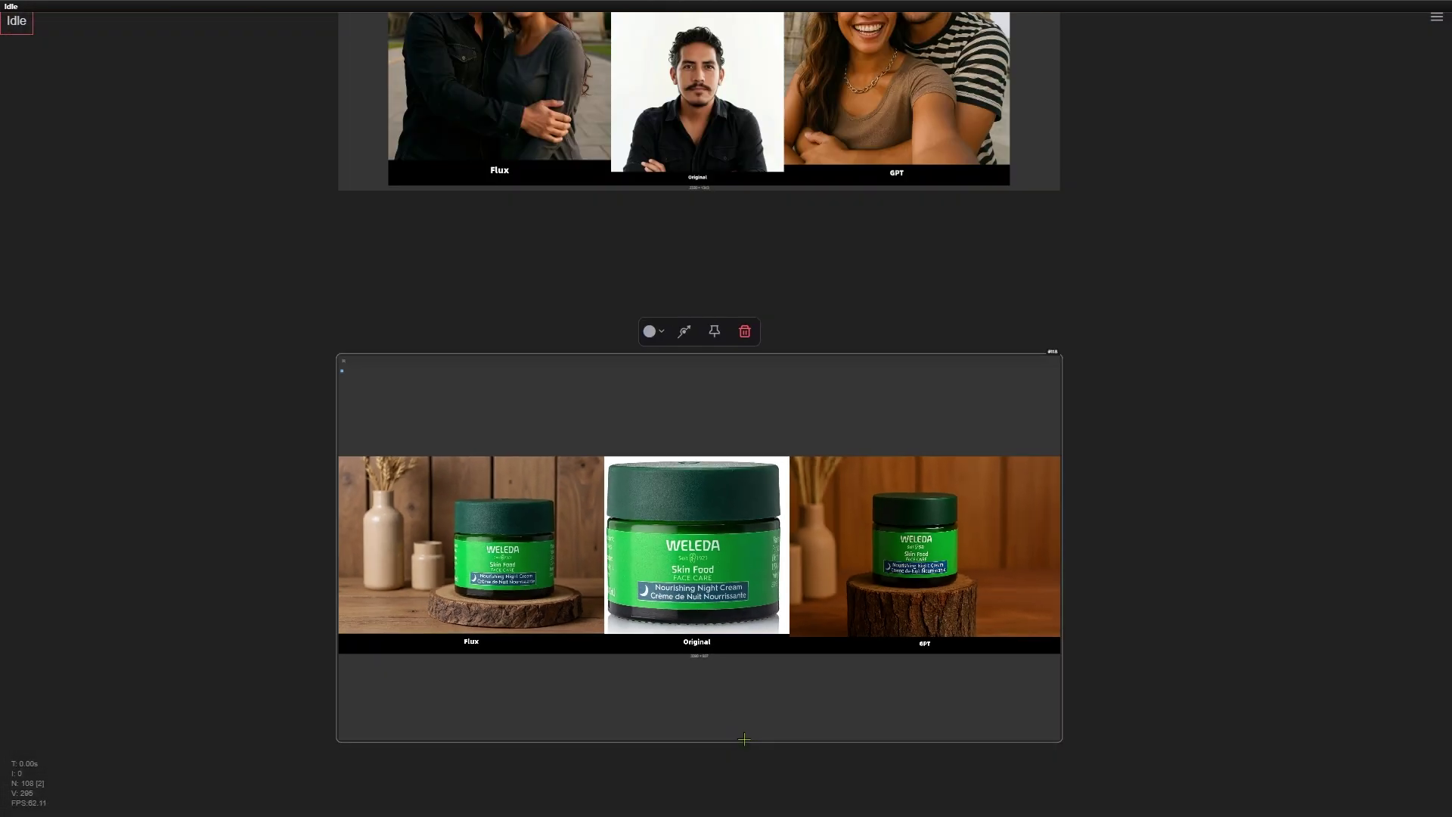